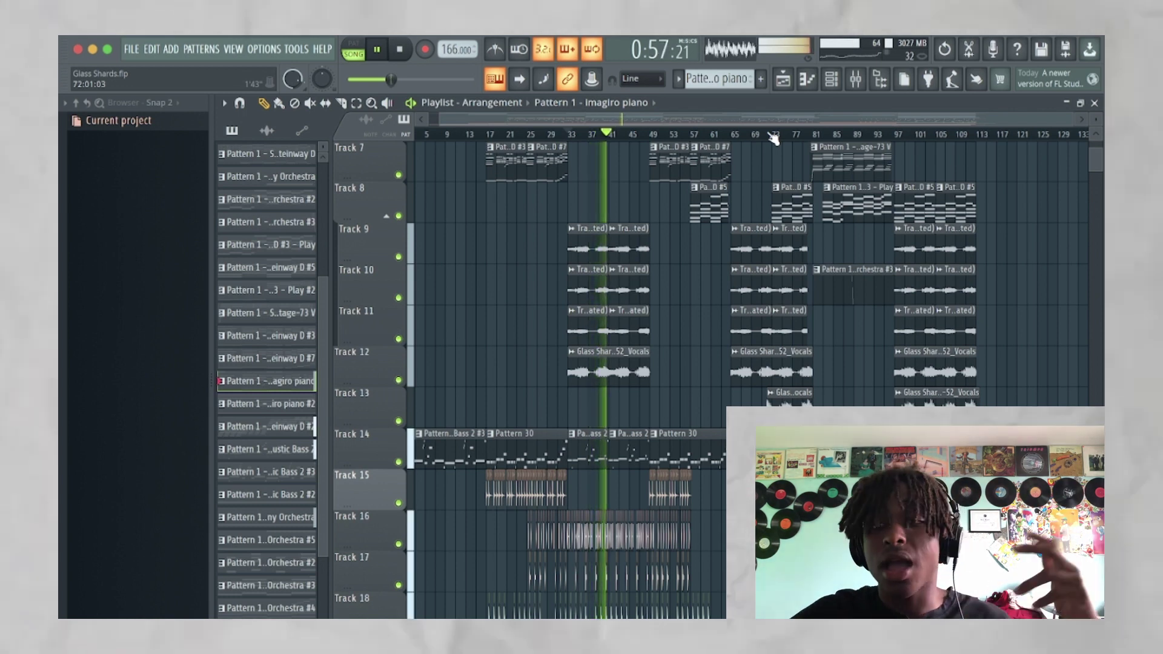
Stop playback, solo the piano group of Track 1 and Track 2 in the playlist, and play the song from bar 33
key(space)
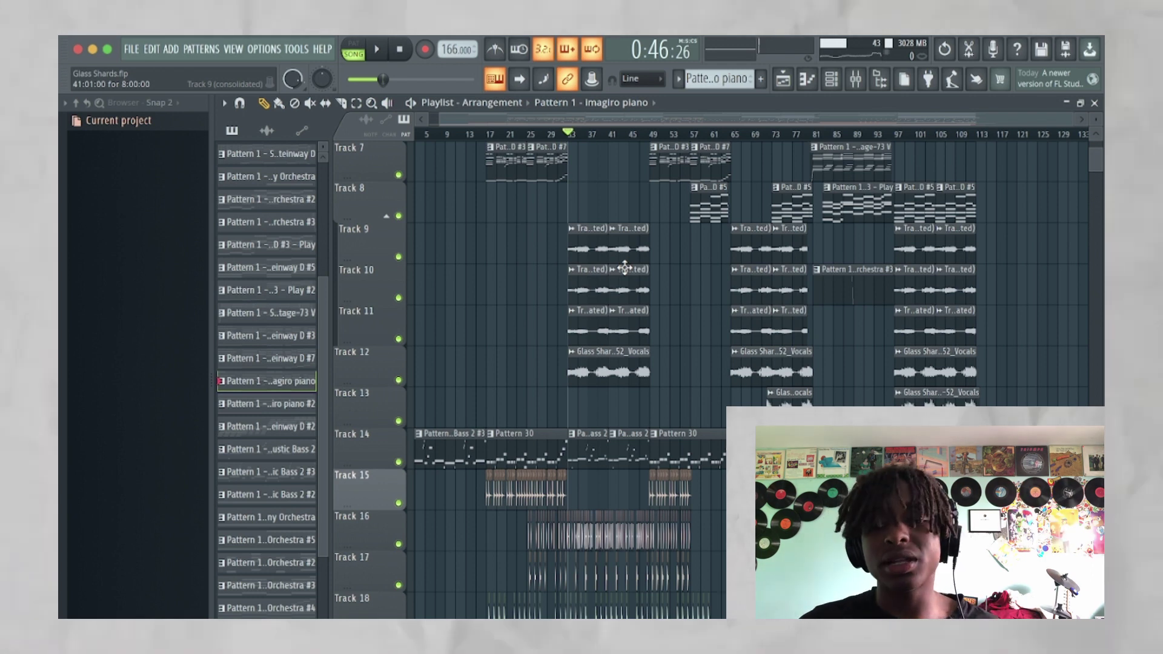
scroll(624, 268, up, 6)
ctrl+click(398, 216)
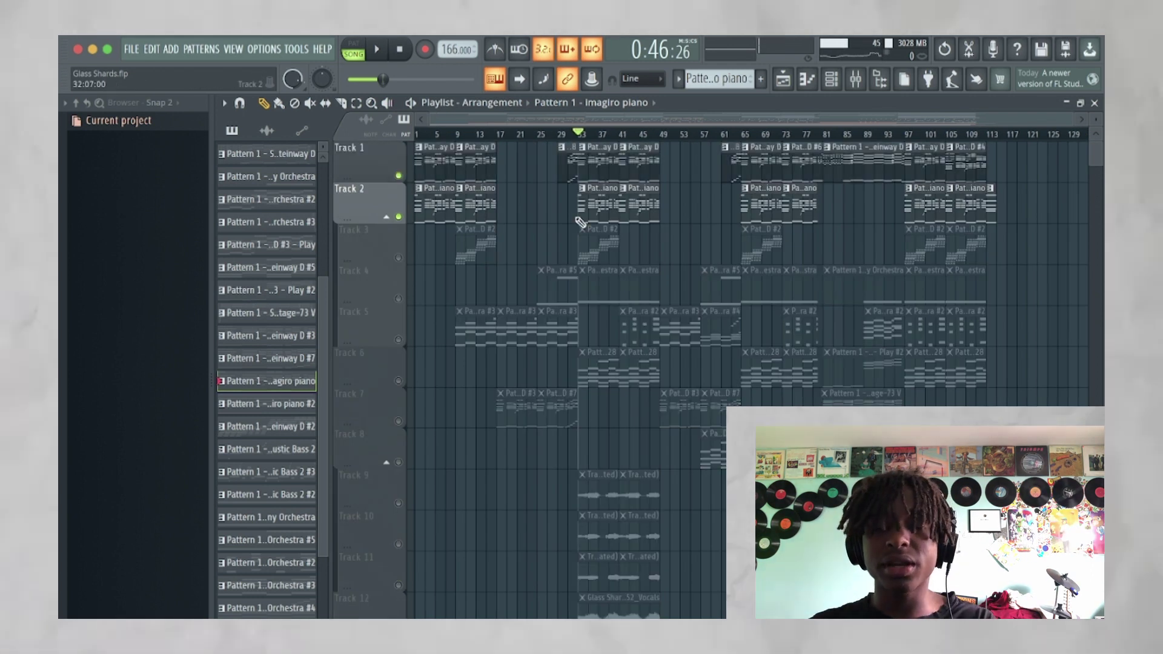
key(space)
scroll(581, 222, down, 10)
scroll(558, 457, up, 10)
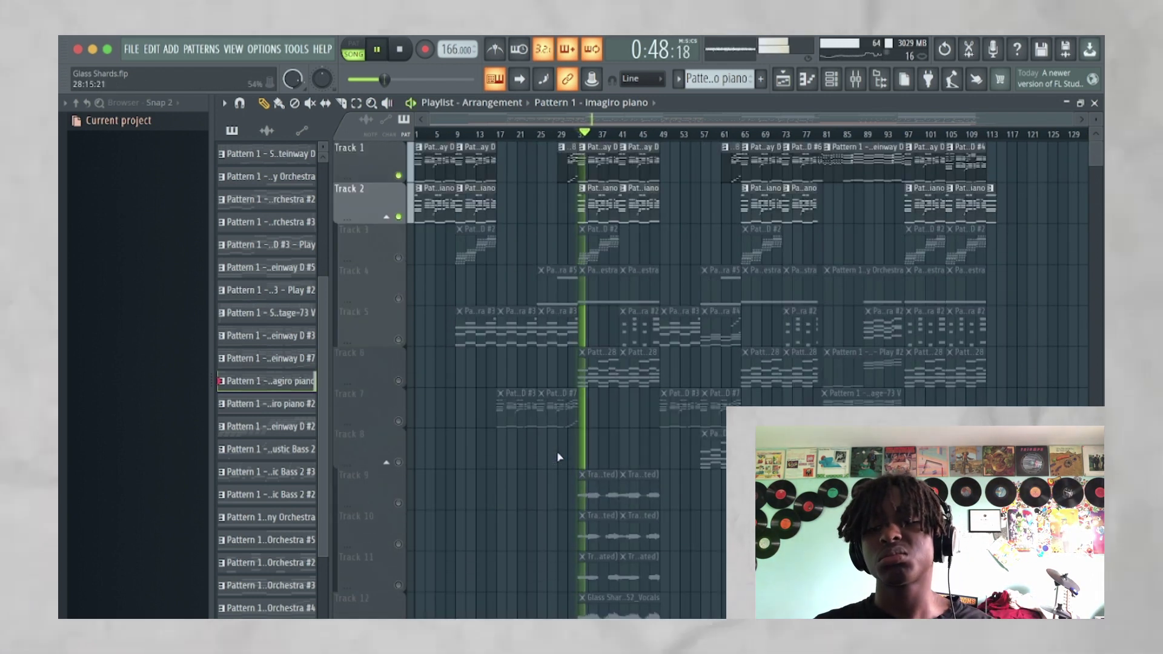
Open the Steinway D pattern from Track 1 in the piano roll, examine its notes during playback, and stop playback
double_click(598, 155)
scroll(618, 277, down, 4)
scroll(619, 278, up, 5)
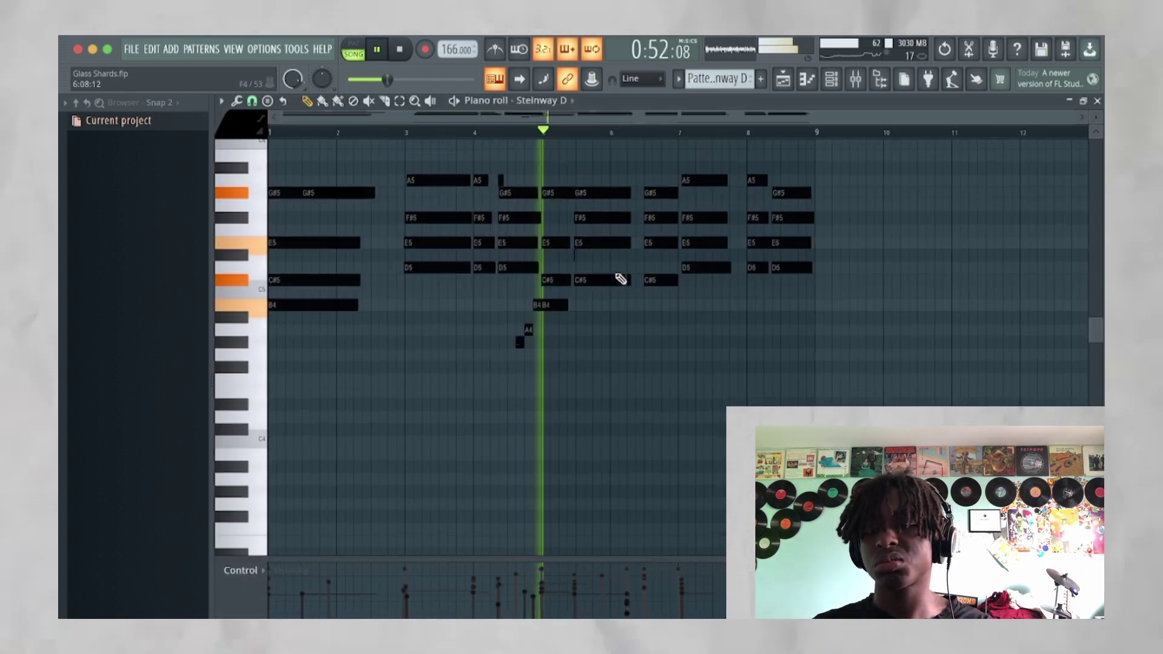
scroll(620, 279, down, 4)
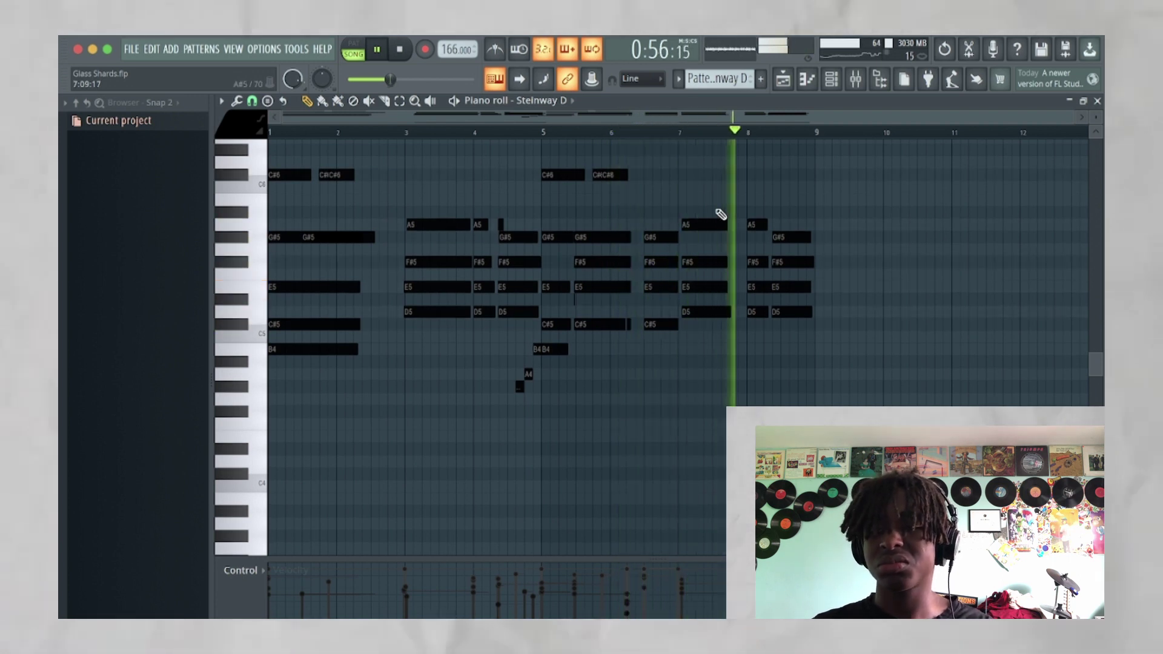
key(space)
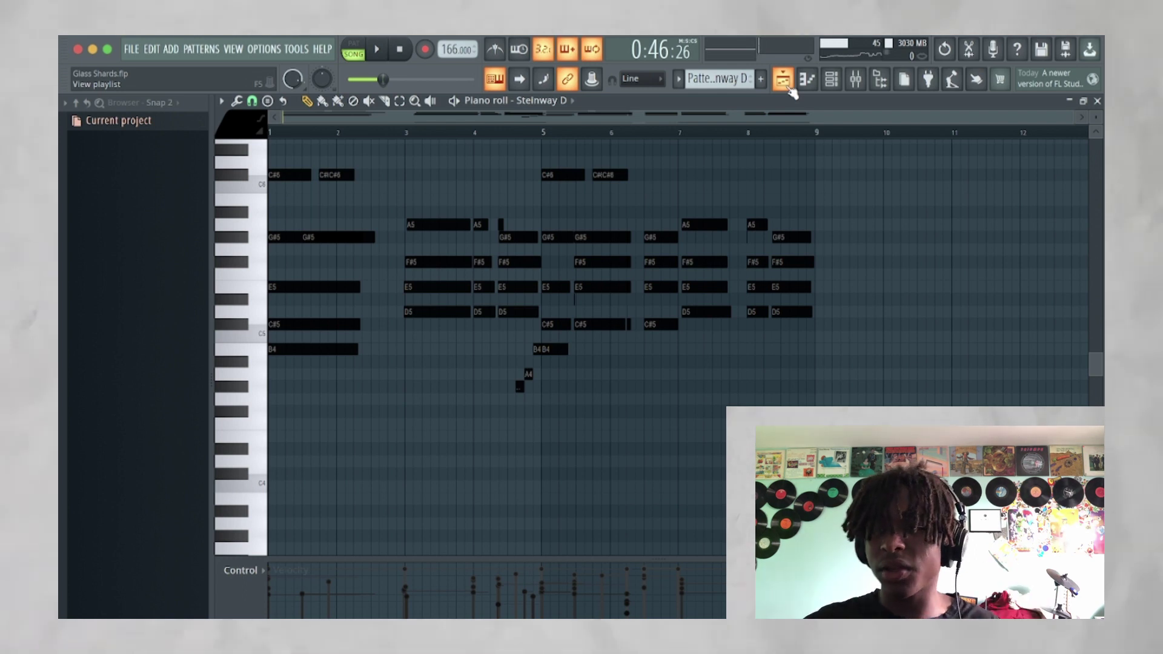
Return to the playlist, mute Track 1, and open the imagiro piano instrument from the channel rack
click(789, 88)
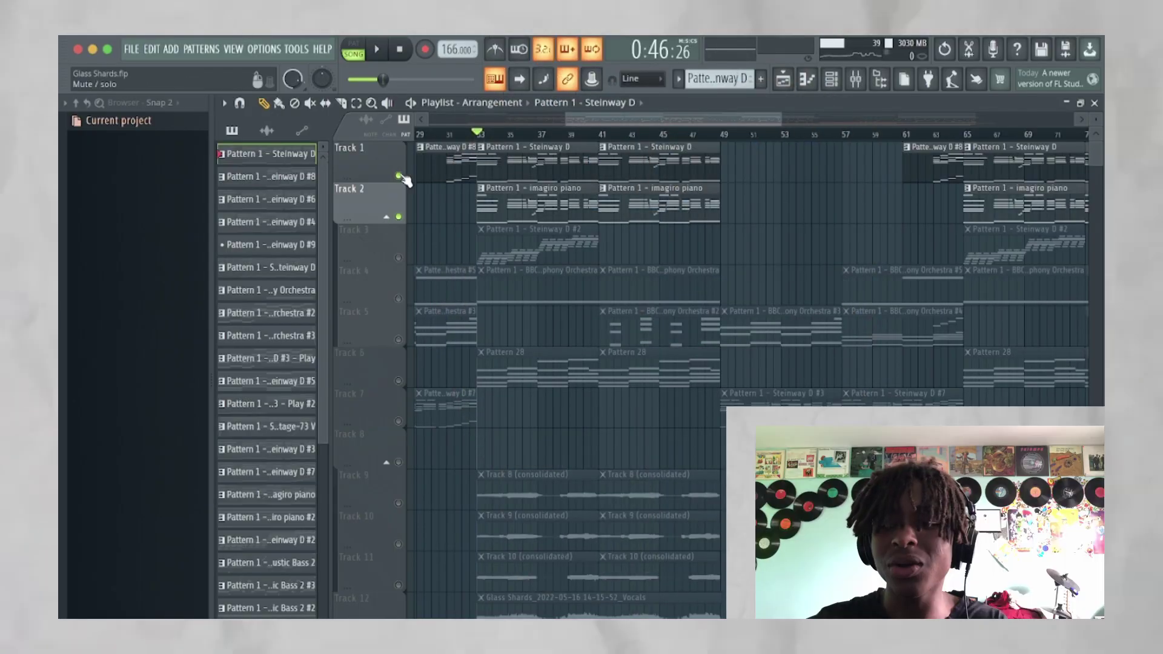
click(399, 176)
click(529, 200)
click(831, 78)
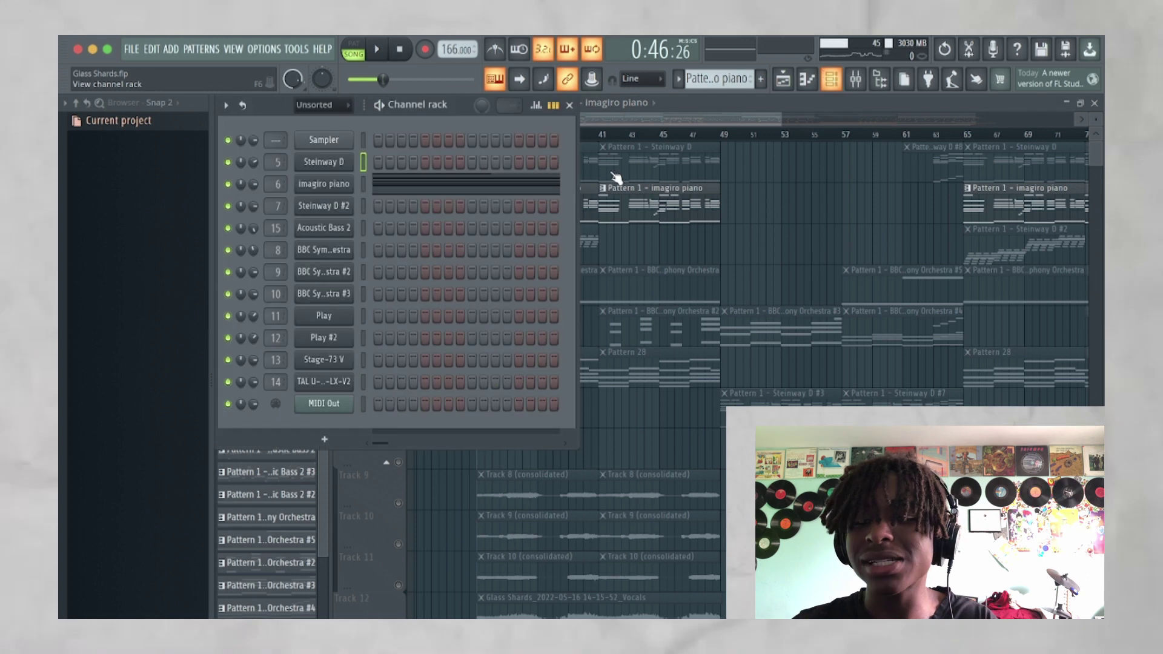
click(337, 187)
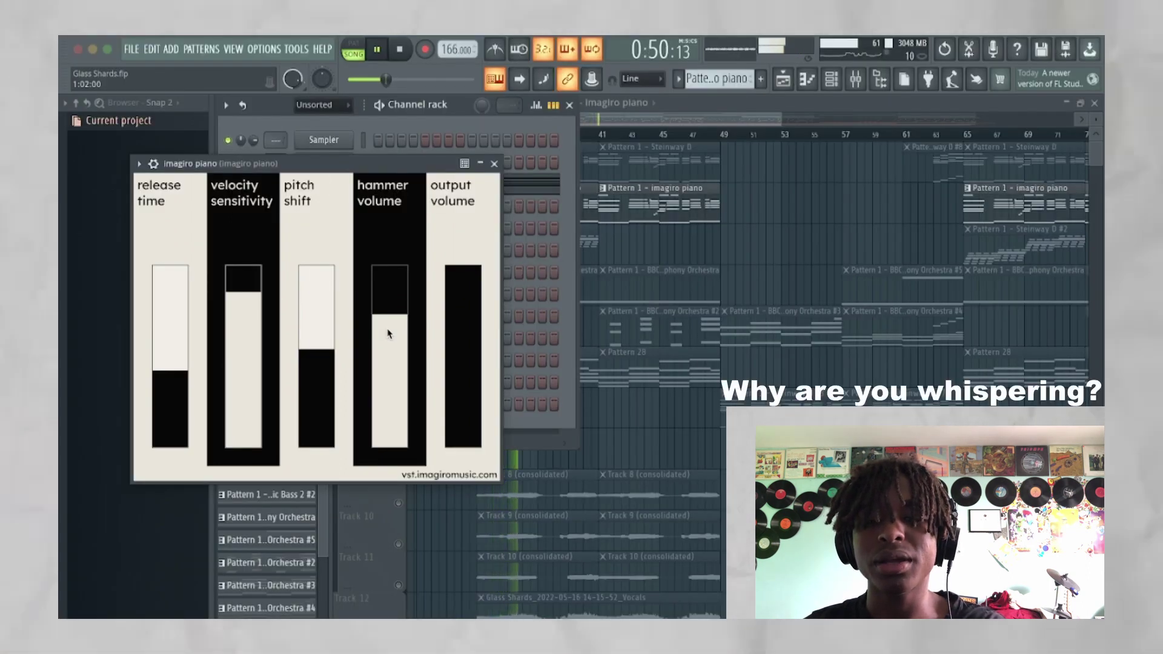
Set the imagiro piano's hammer volume to -3.8 dB, stop playback and select its pattern clip
drag(388, 405, 394, 296)
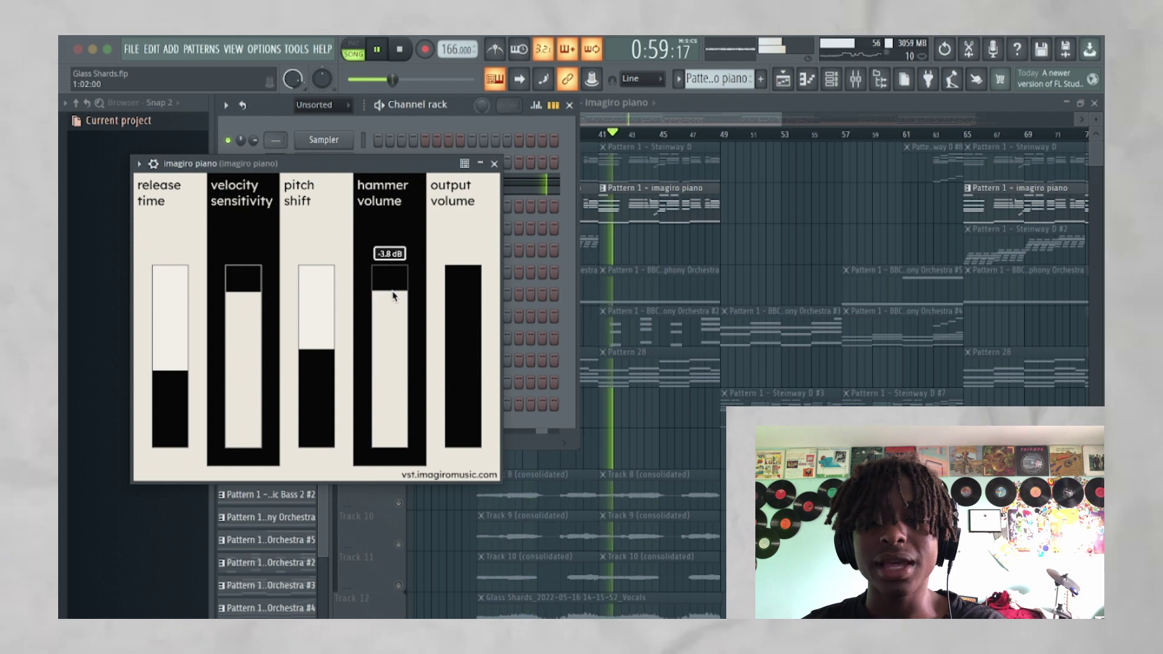
key(space)
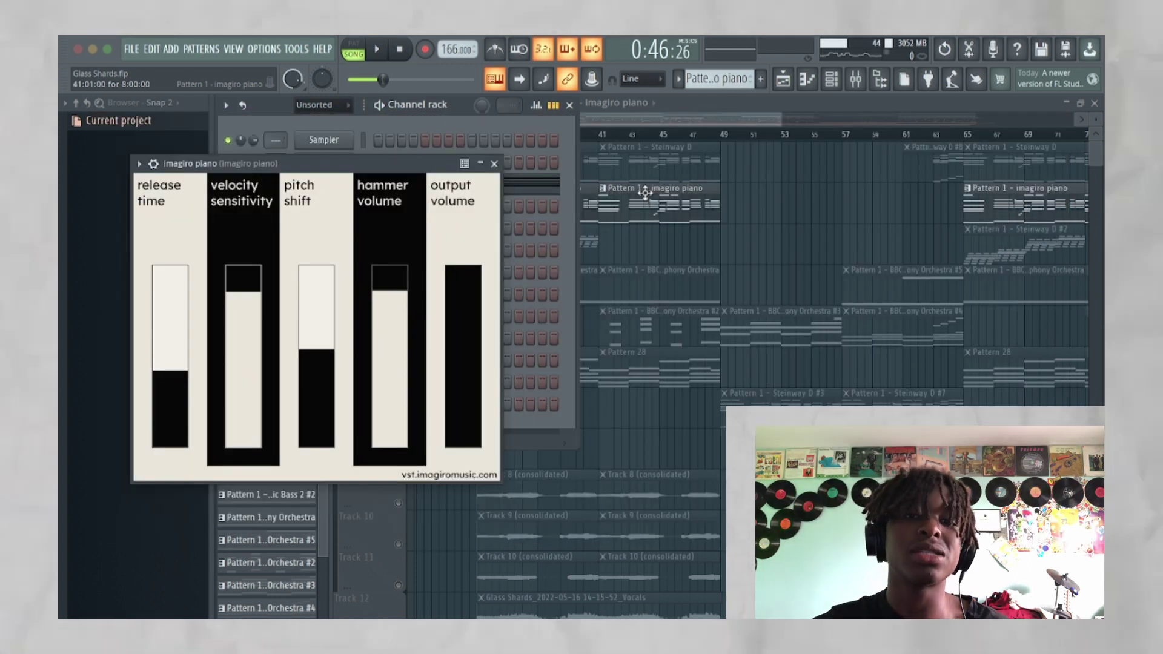
click(645, 193)
key(space)
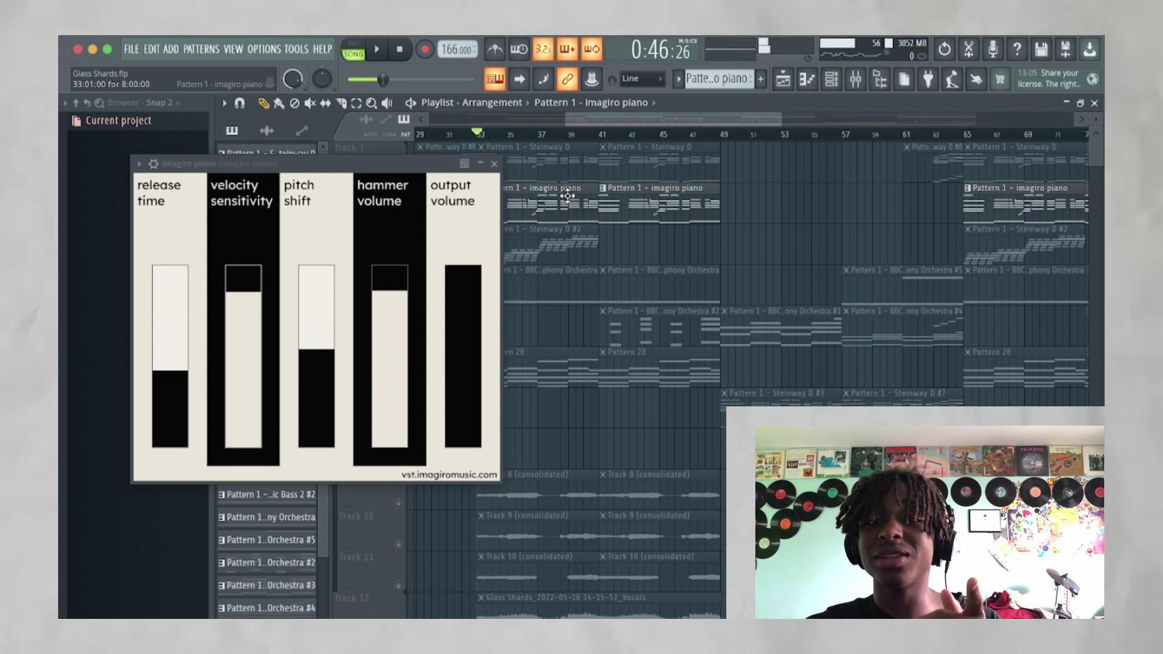
Open the imagiro piano pattern in the piano roll, close the instrument window, and bring all its notes into view
double_click(568, 196)
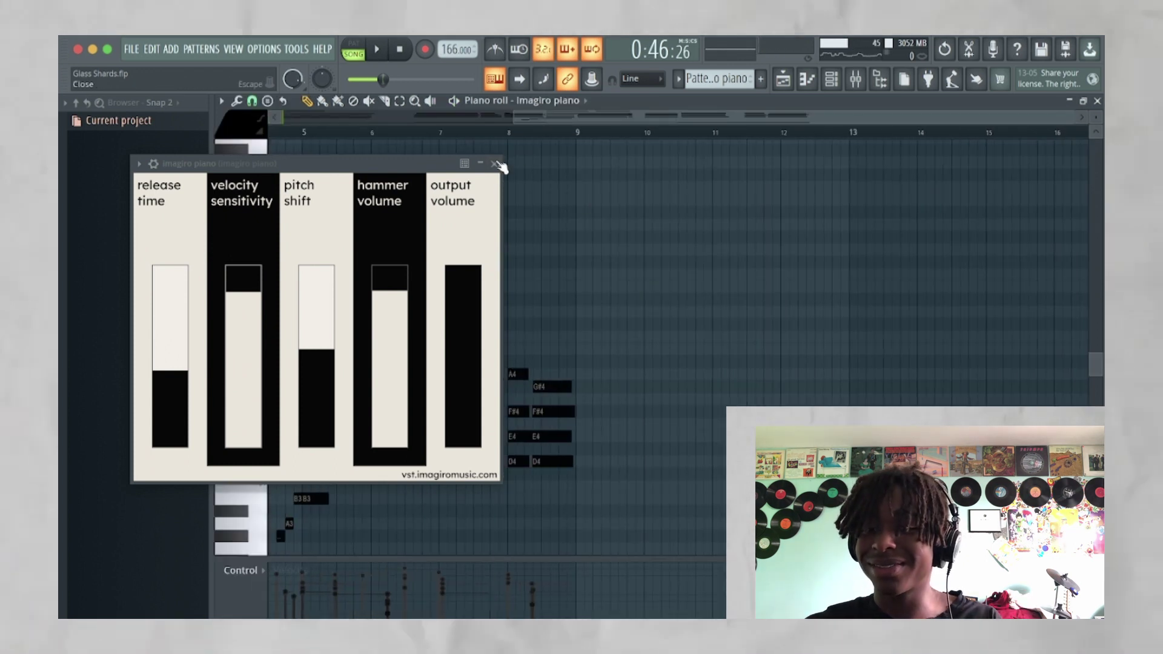
click(494, 163)
scroll(522, 408, down, 5)
scroll(421, 429, up, 3)
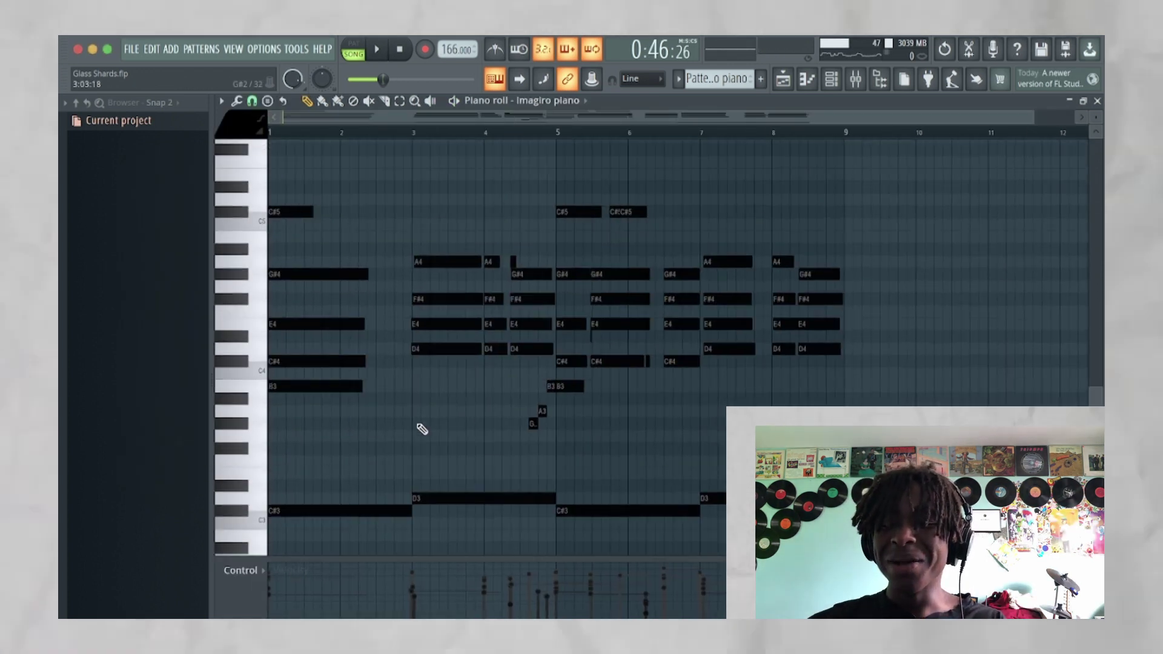
Show the playlist and bring up the Steinway D channel from the channel rack
click(833, 80)
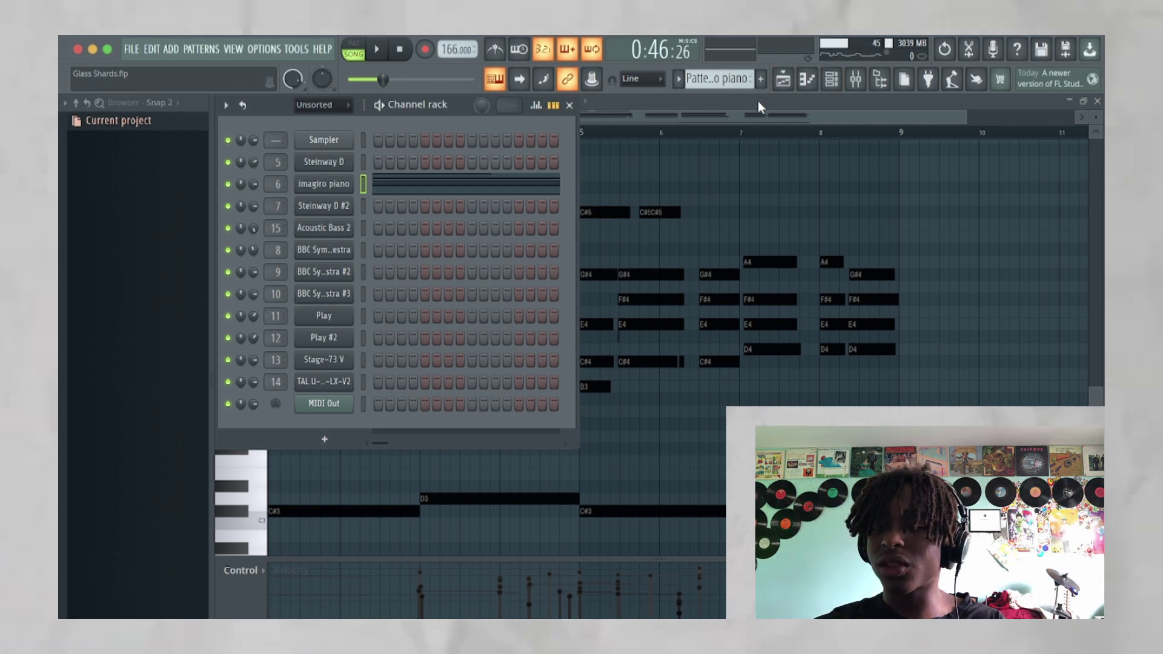
click(783, 79)
key(F6)
click(324, 161)
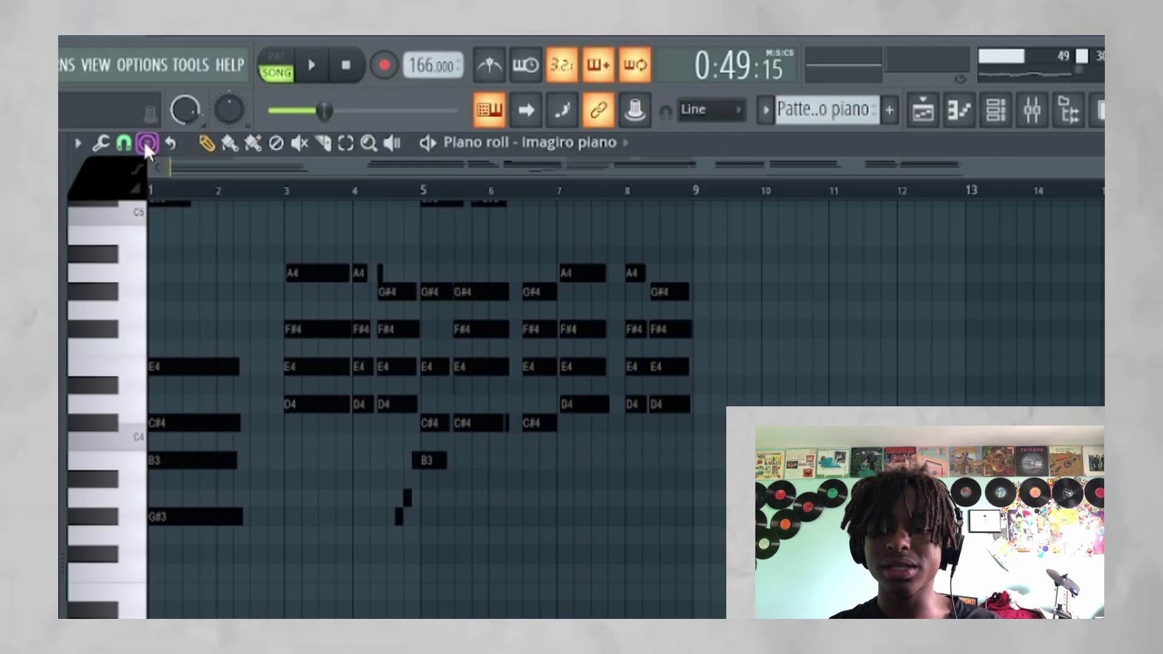
Stamp a Minor Natural (Aeolian) scale starting on F#3 in the imagiro piano roll and stretch its notes over the pattern's eight bars
click(267, 101)
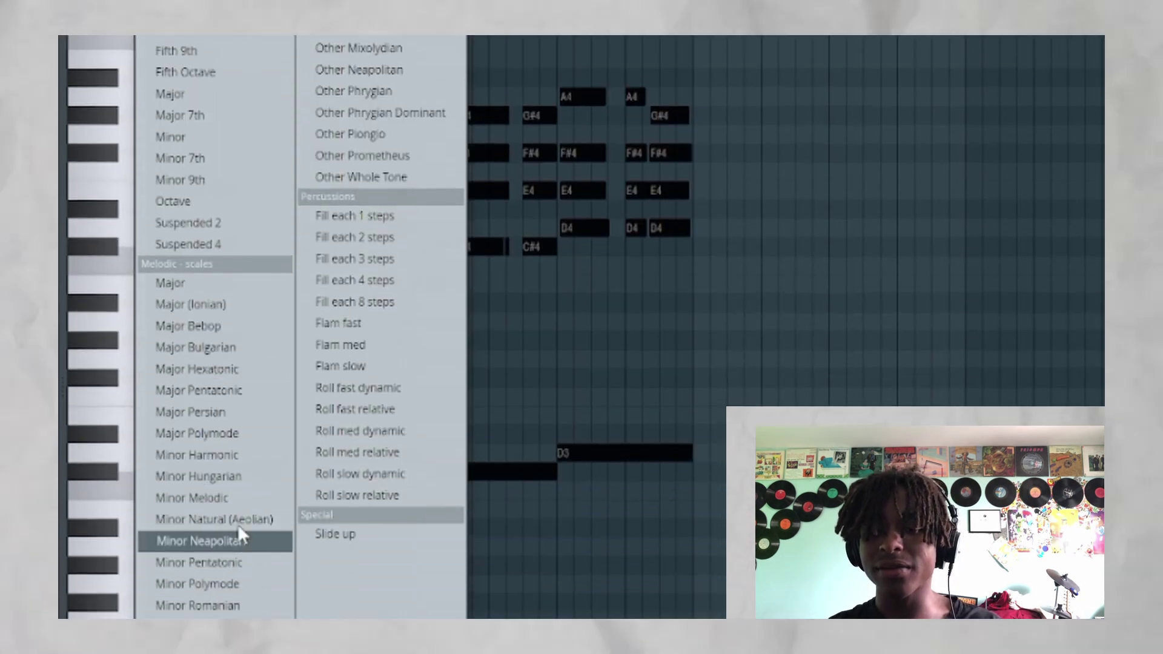
click(238, 523)
click(649, 374)
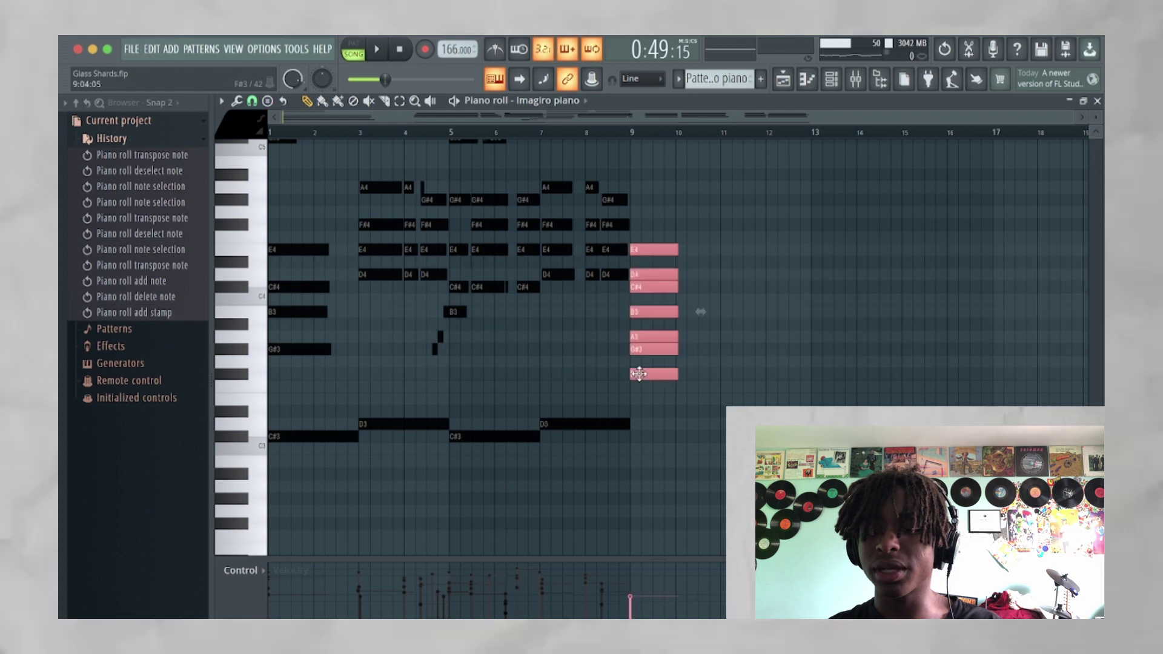
drag(677, 374, 169, 377)
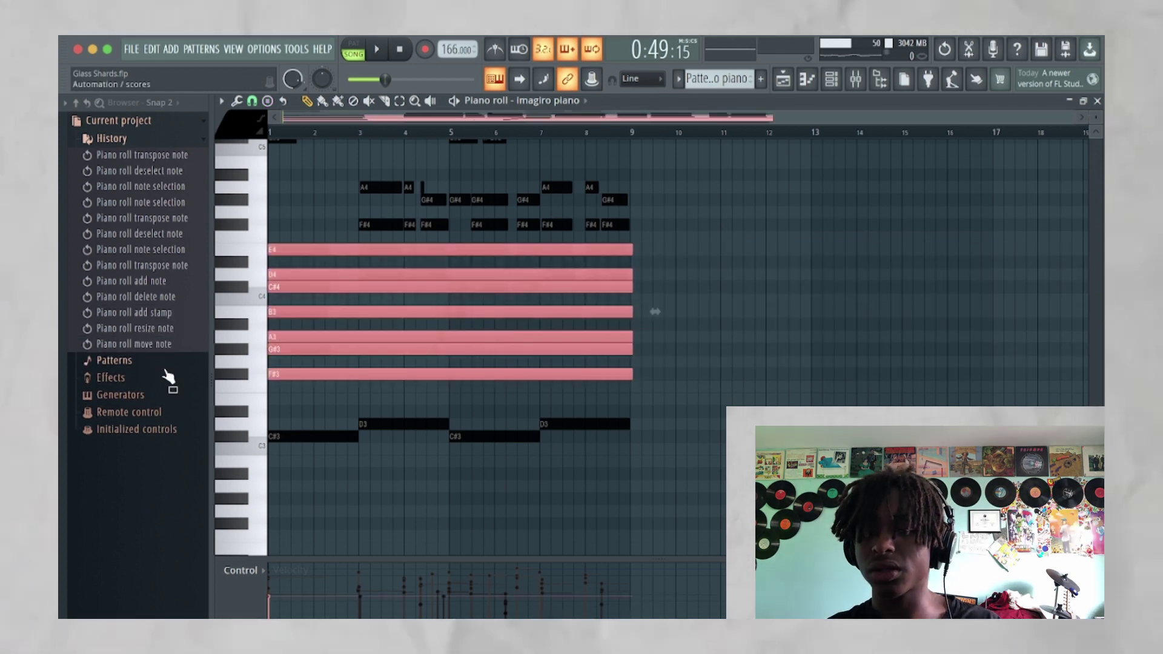
Transpose the stamped scale notes up and down by octaves, and try moving them aside in the piano roll
key(ctrl+Up)
key(ctrl+Down)
key(ctrl+Down)
key(ctrl+Up)
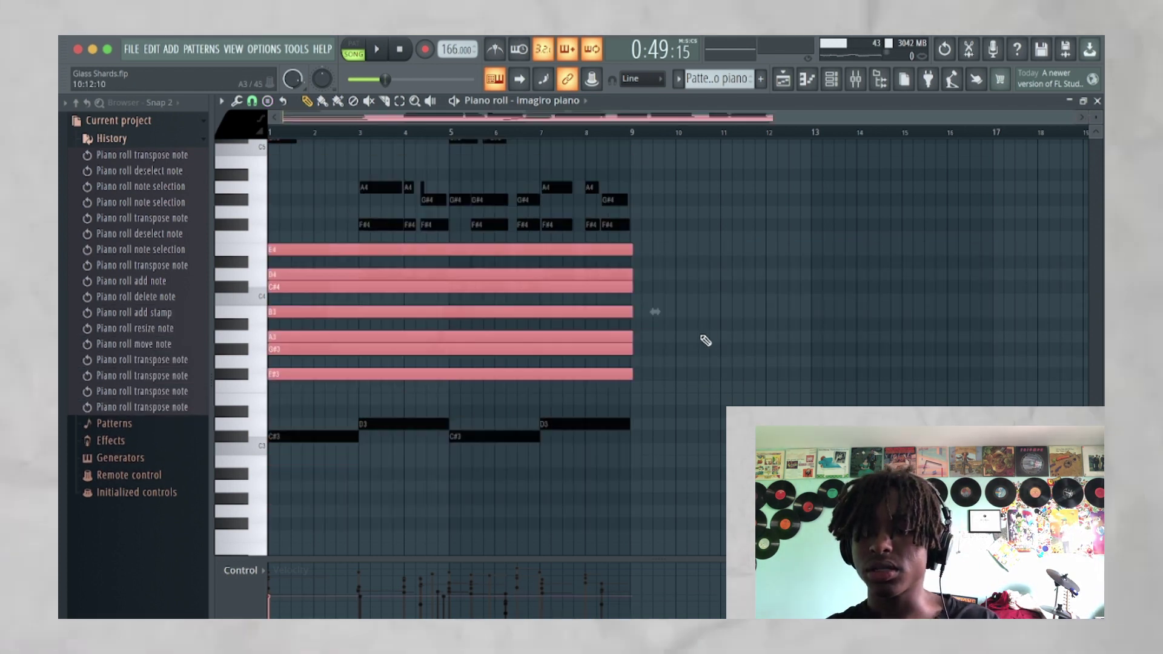
drag(471, 374, 830, 368)
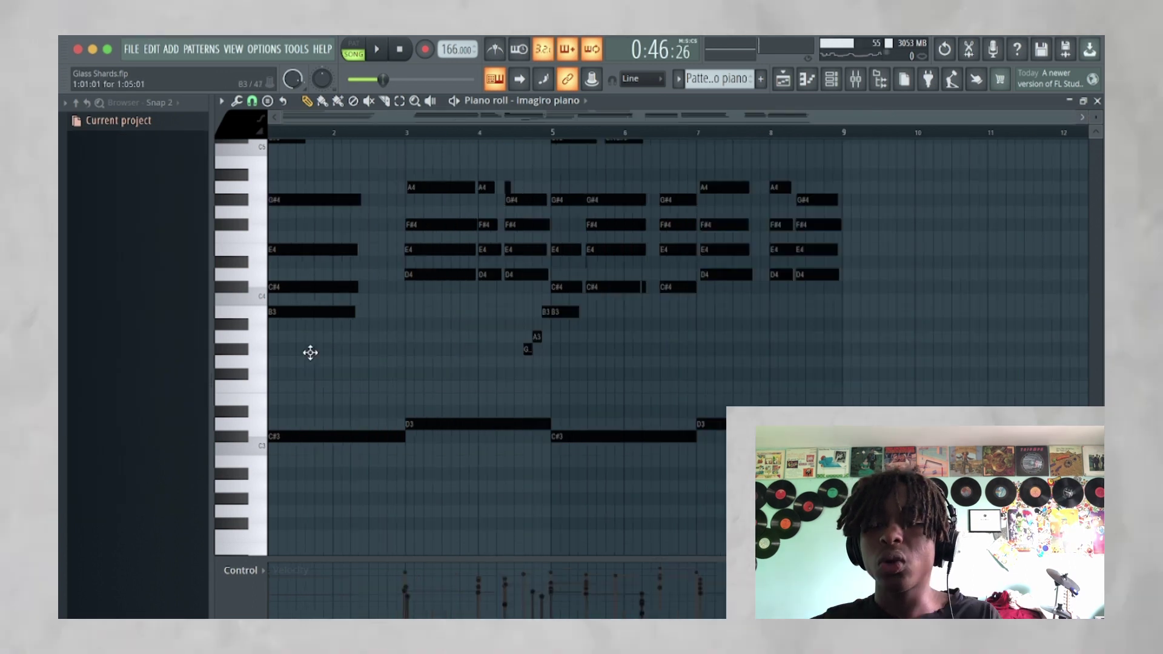
Lower the first chord's G#4 note by one octave and deselect it
scroll(308, 353, up, 2)
ctrl+click(321, 237)
key(ctrl+Down)
key(ctrl+d)
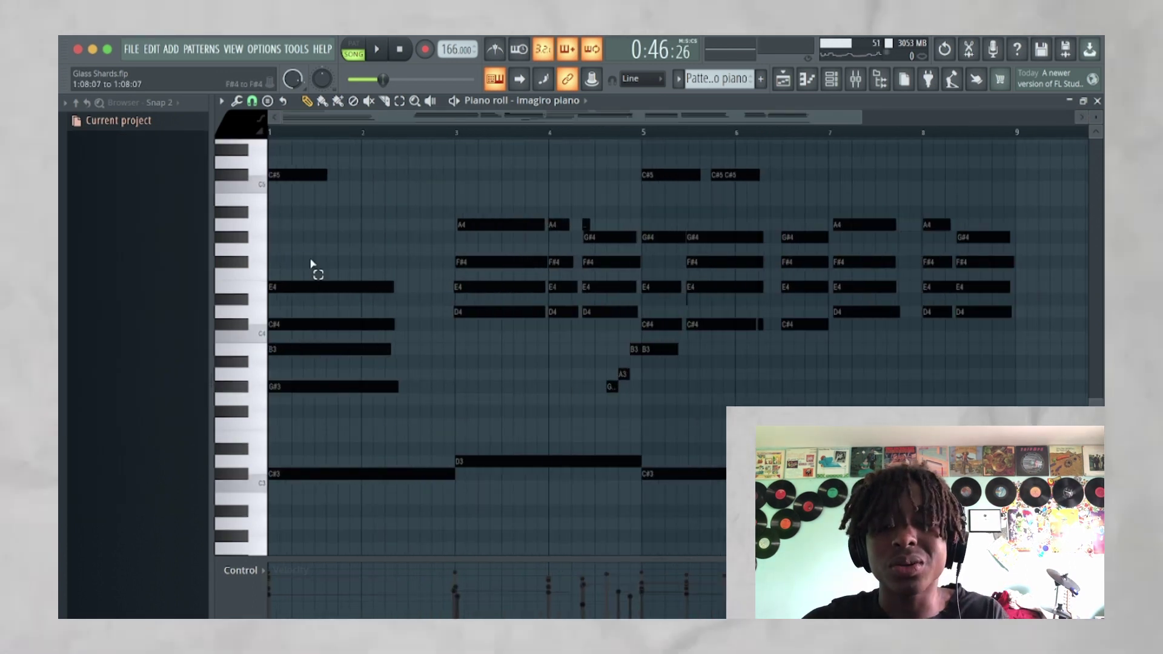
Transpose the first chord's C#4 and E4 notes down an octave, raise them back up, and clear the selection
ctrl+click(310, 284)
key(ctrl+Down)
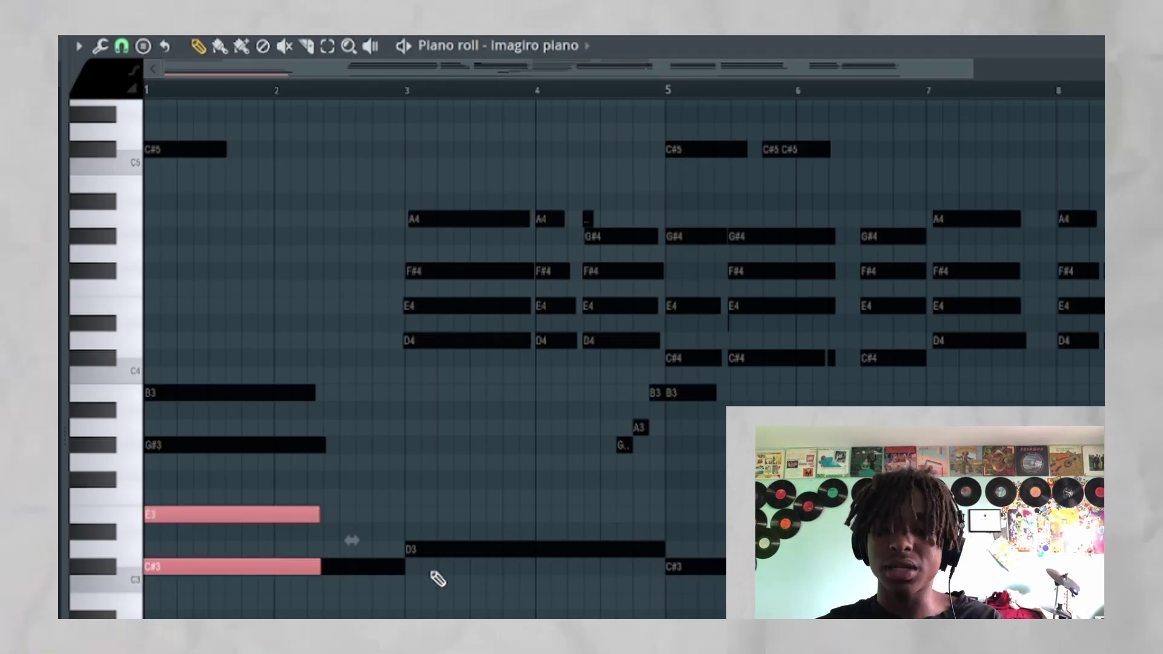
key(ctrl+Up)
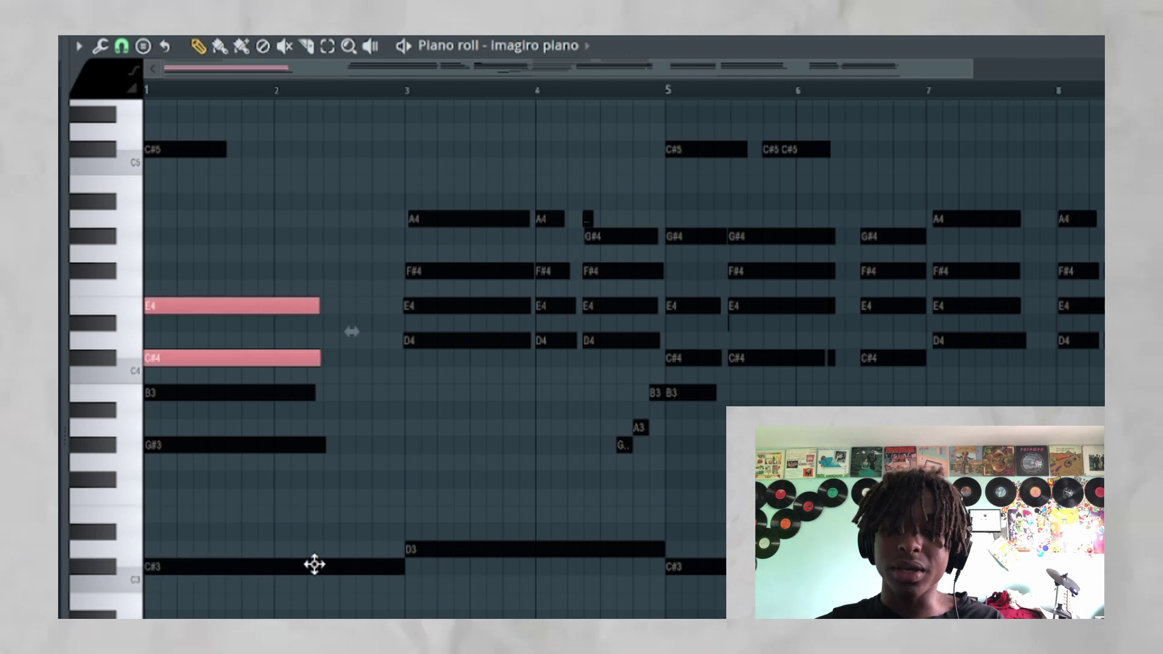
click(312, 564)
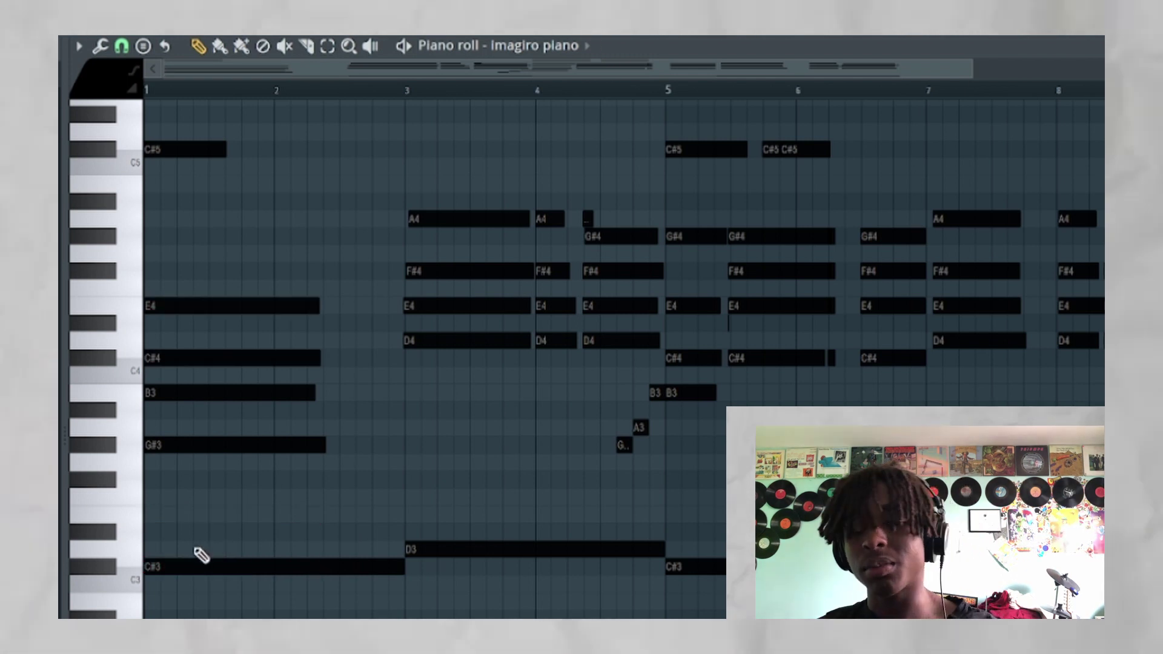
Replace the first chord's notes above the C#3 bass with two-bar E3, G#3 and B3 notes
click(165, 514)
right_click(236, 306)
right_click(236, 358)
right_click(236, 393)
right_click(236, 445)
click(181, 446)
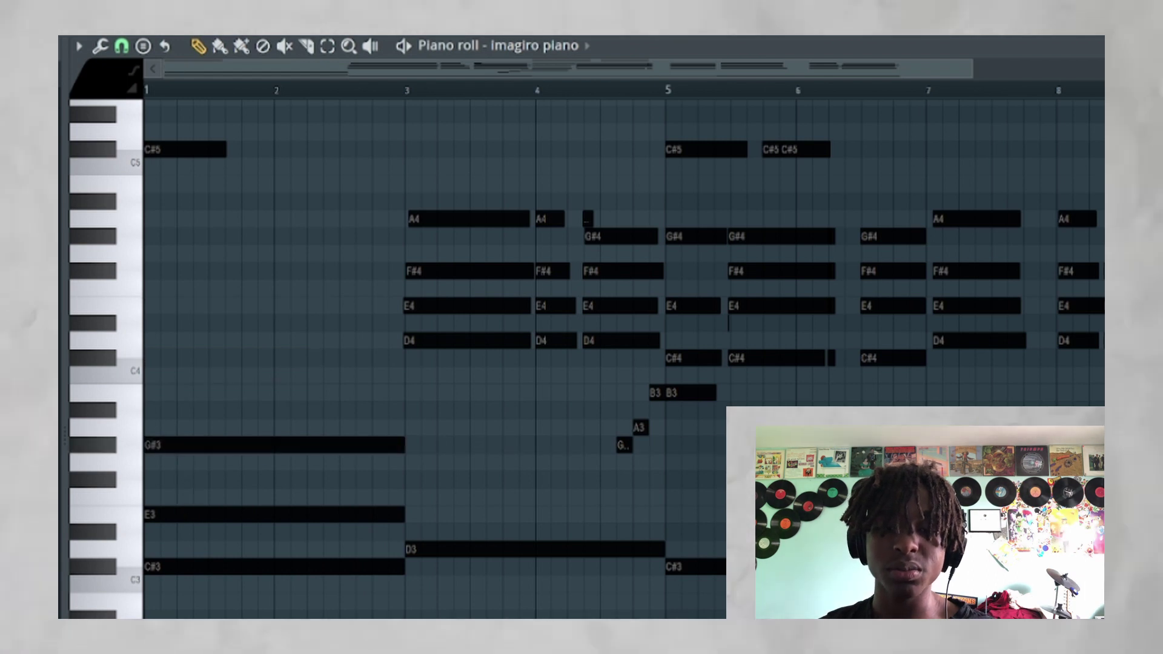
click(184, 393)
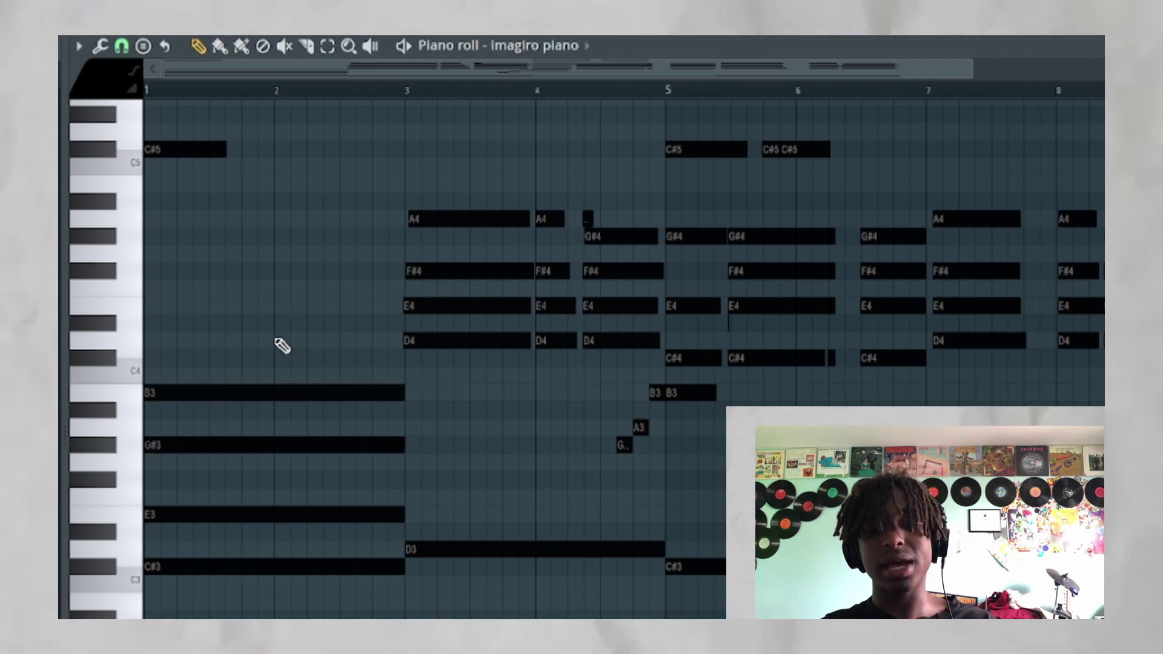
Select the two-bar C#3, E3, G#3 and B3 chord and play it back briefly
drag(283, 345, 274, 584)
key(space)
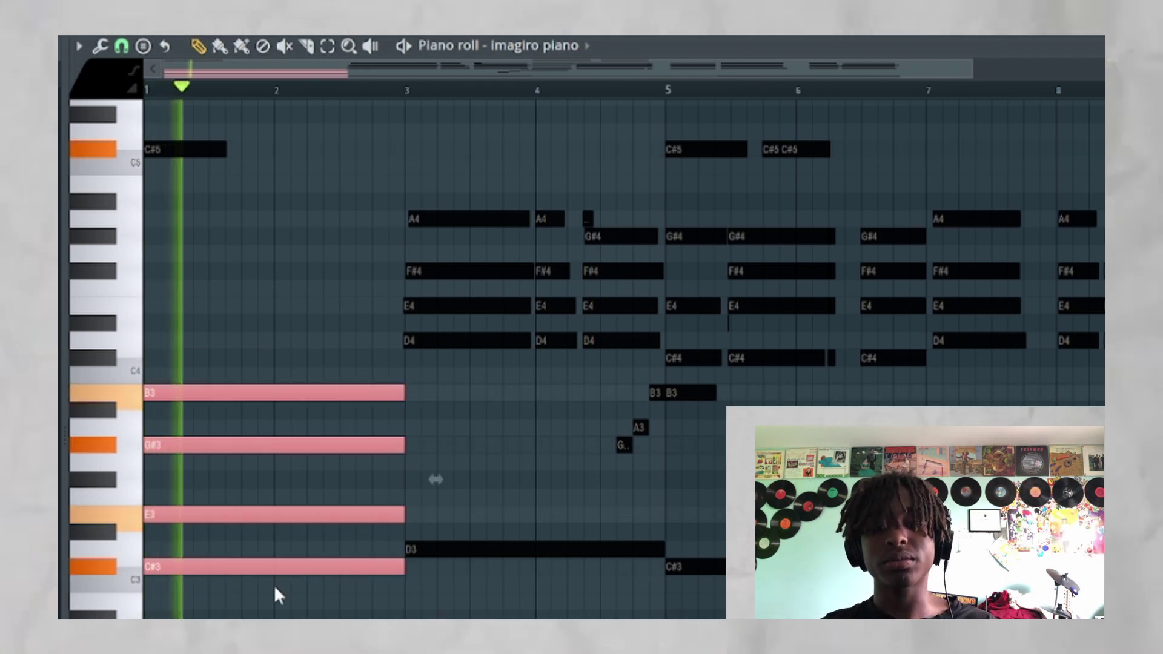
key(space)
Delete the B3, G#3 and E3 notes and rebuild the chord above C#3 with two-bar F3, G#3 and C4 notes
right_click(269, 393)
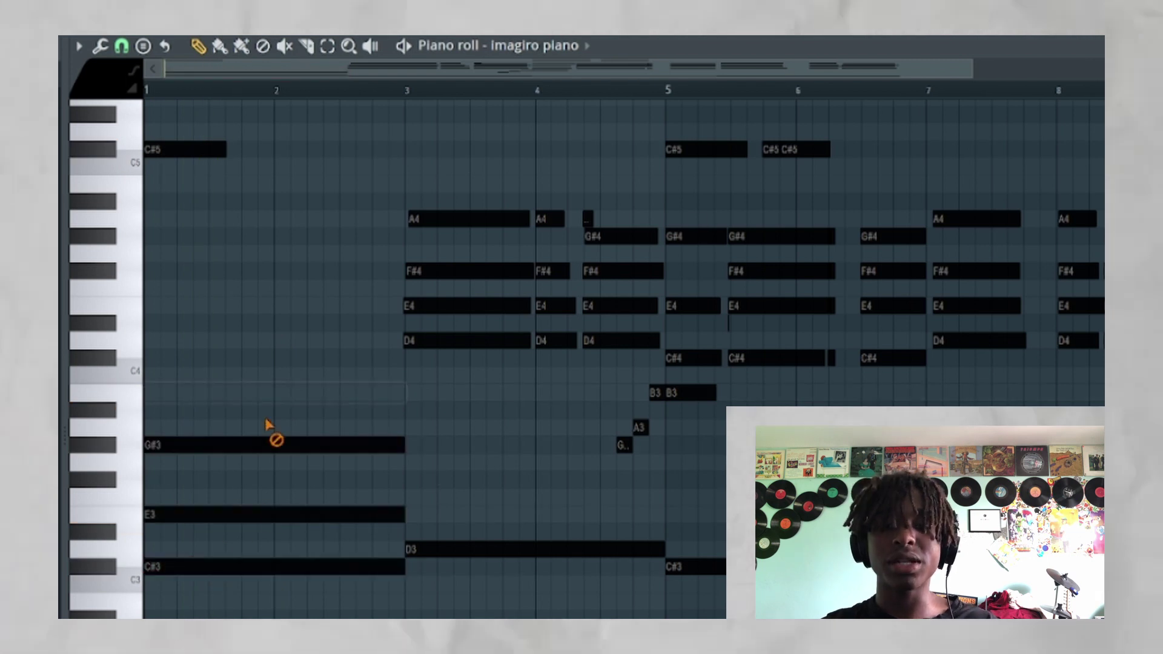
right_click(269, 445)
right_click(270, 514)
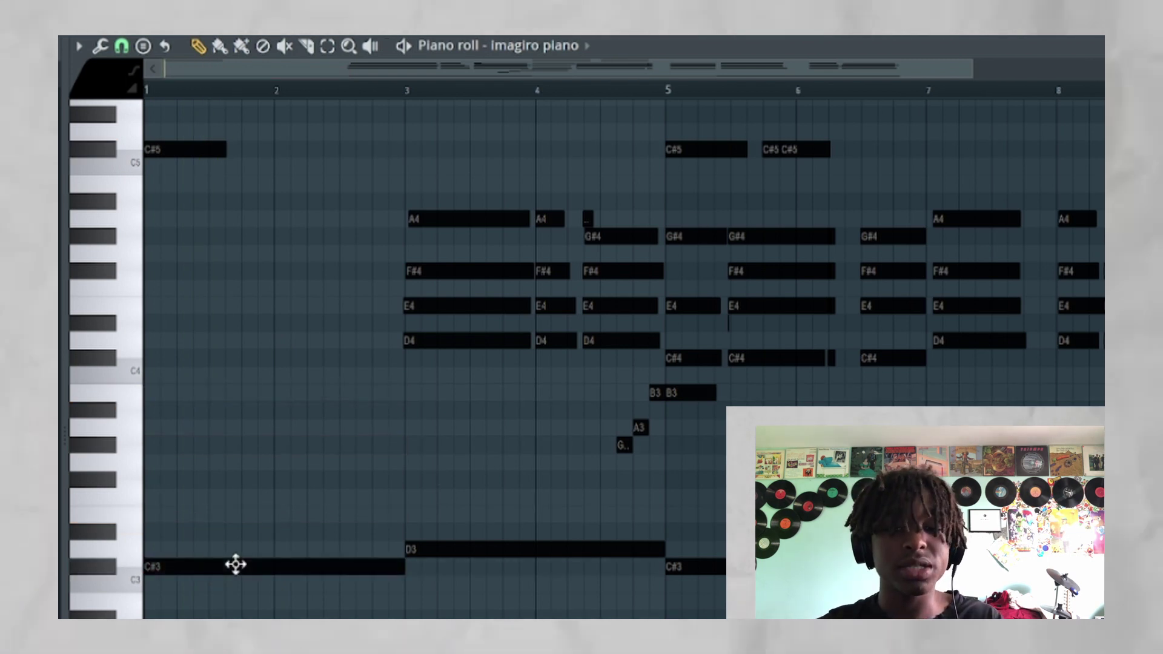
drag(196, 499, 115, 497)
drag(182, 445, 114, 441)
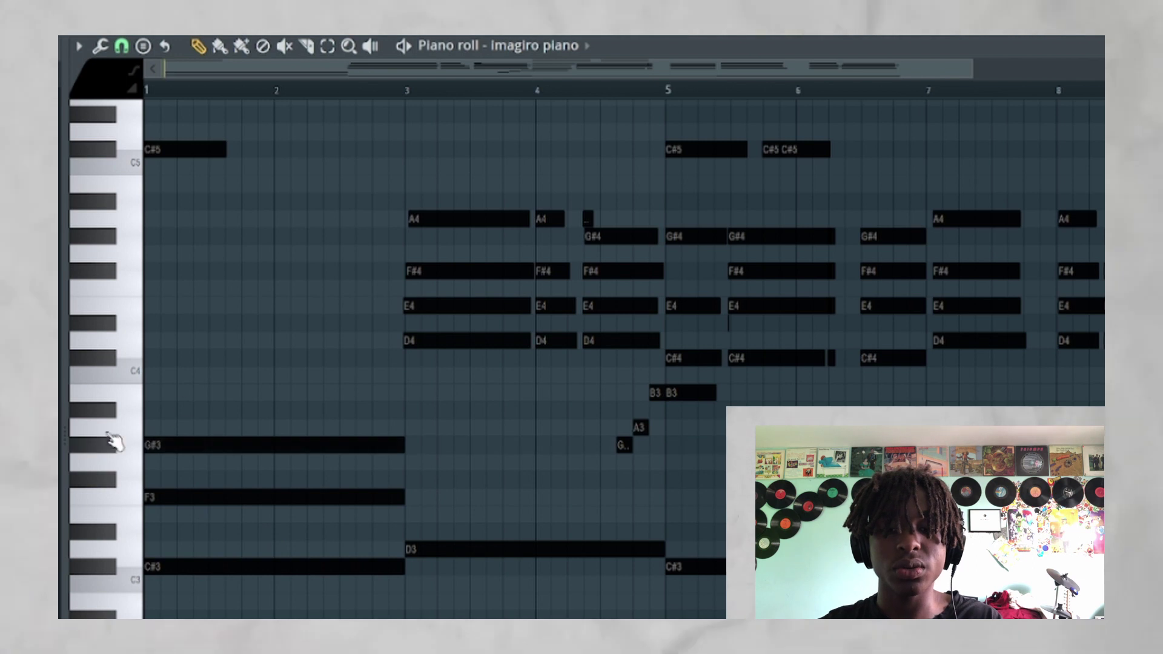
drag(182, 378, 107, 368)
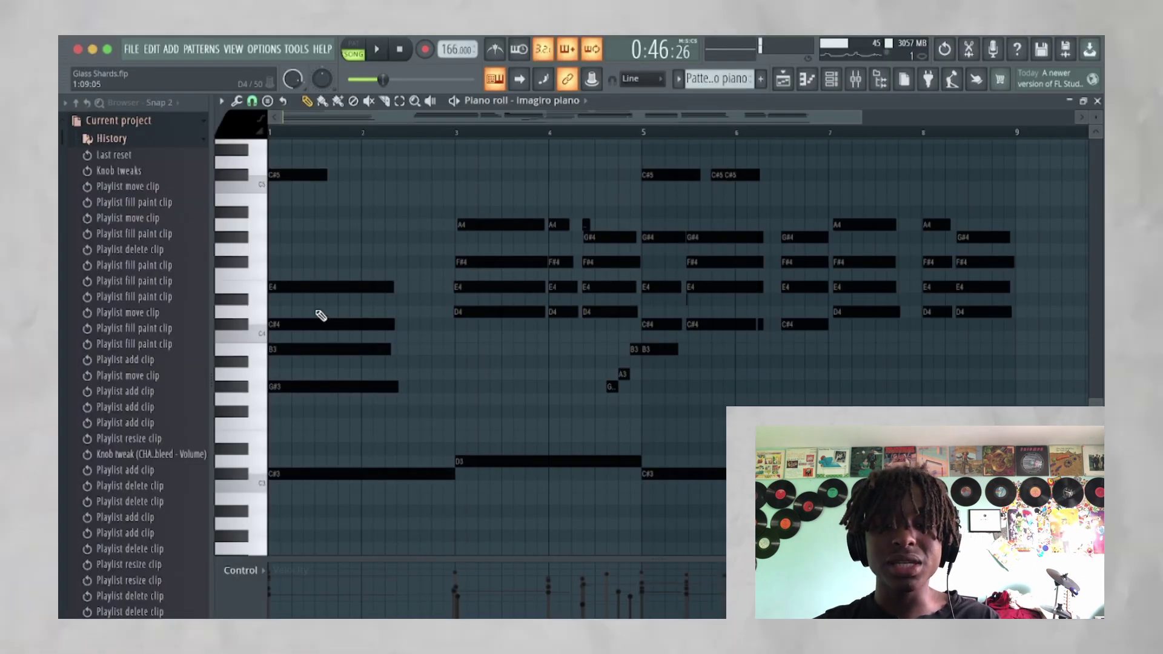
Raise the first chord's upper C#3, E3 and G#3 notes an octave to C#4, E4 and G#4, keeping the long C#3 bass
ctrl+click(315, 349)
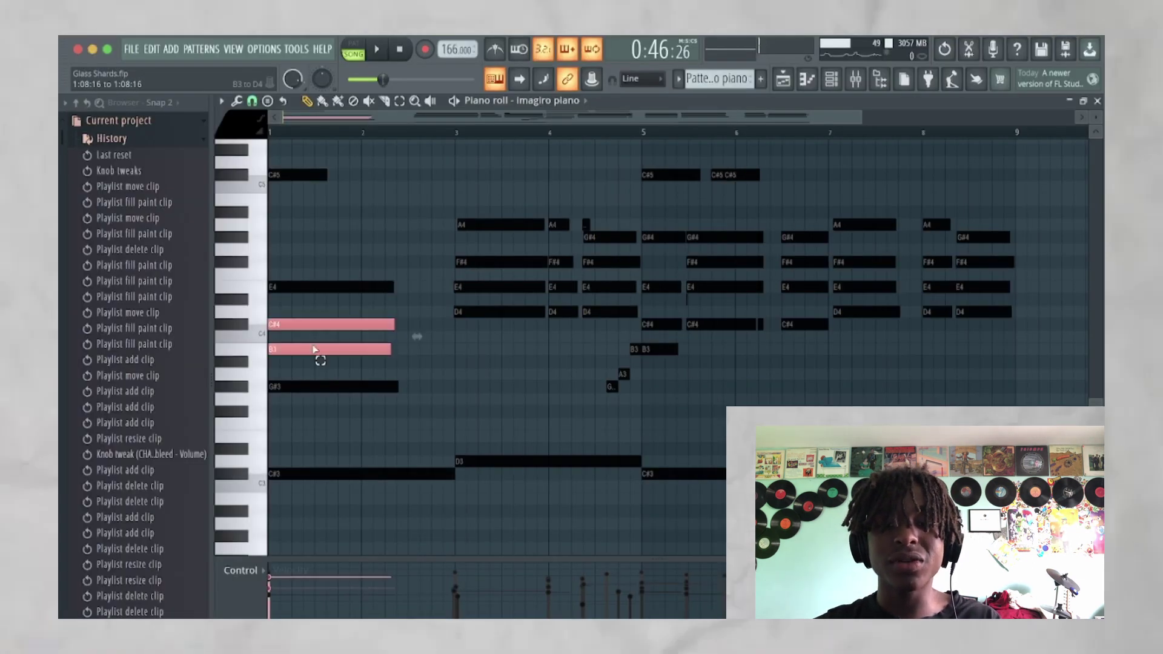
ctrl+click(312, 386)
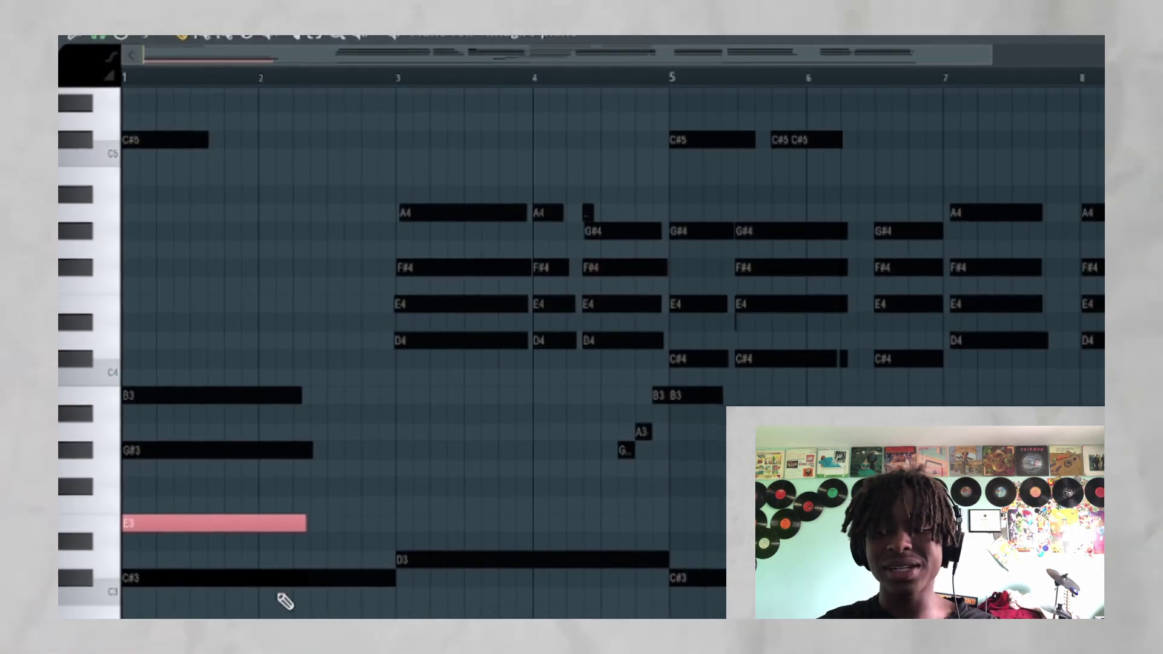
click(172, 575)
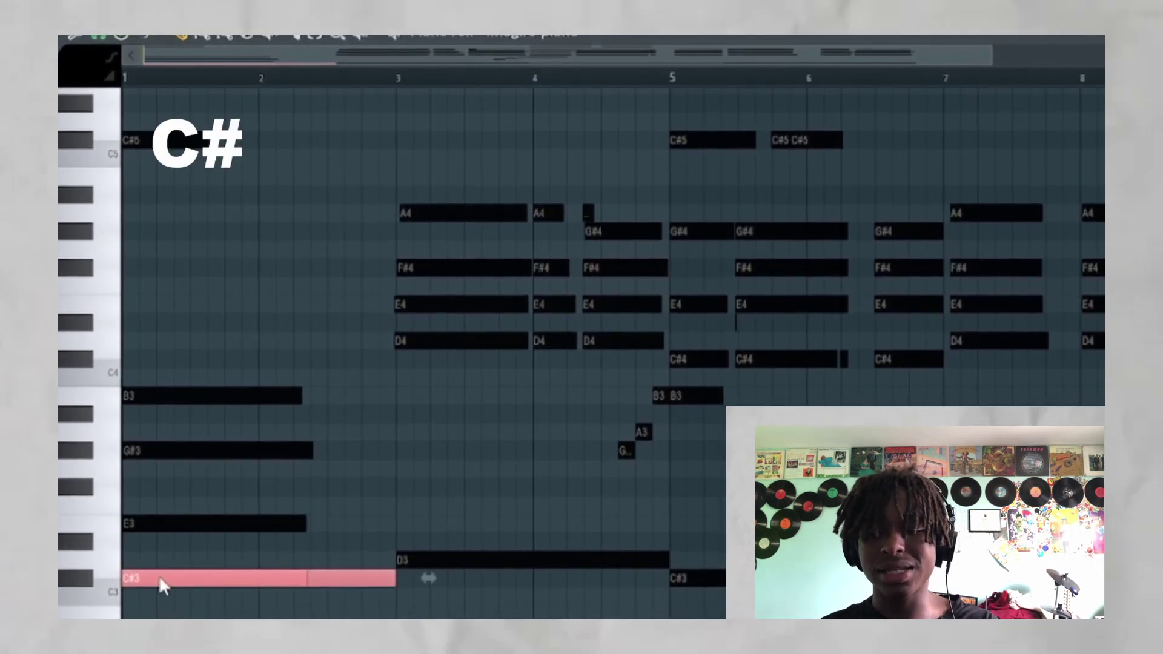
key(ctrl+Up)
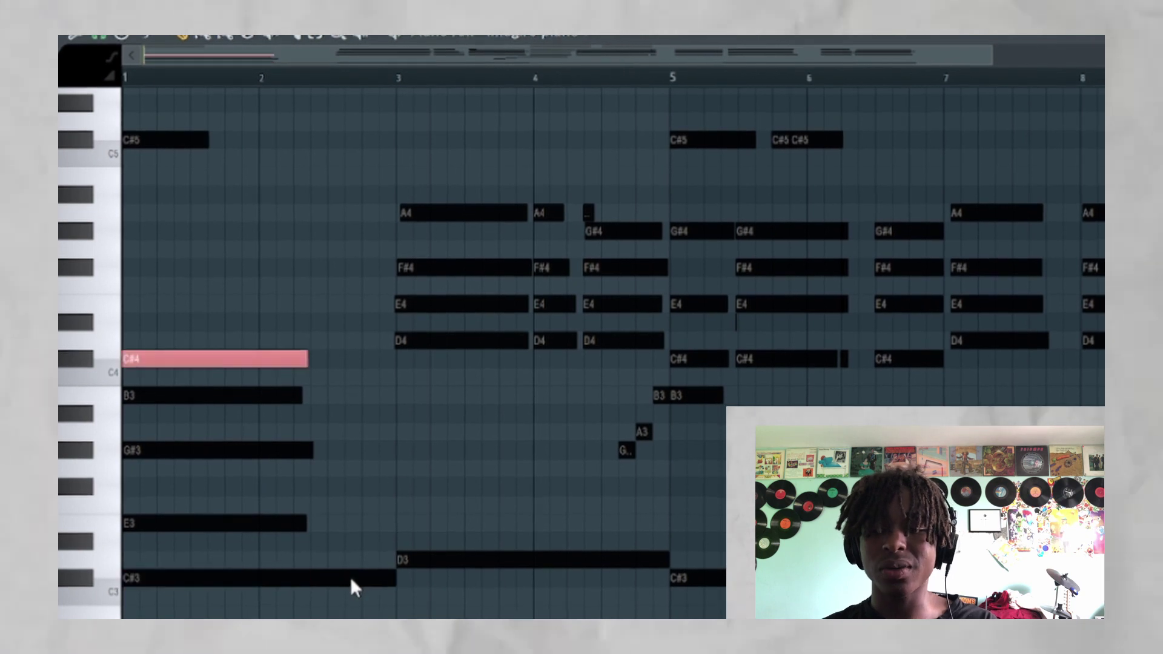
click(251, 524)
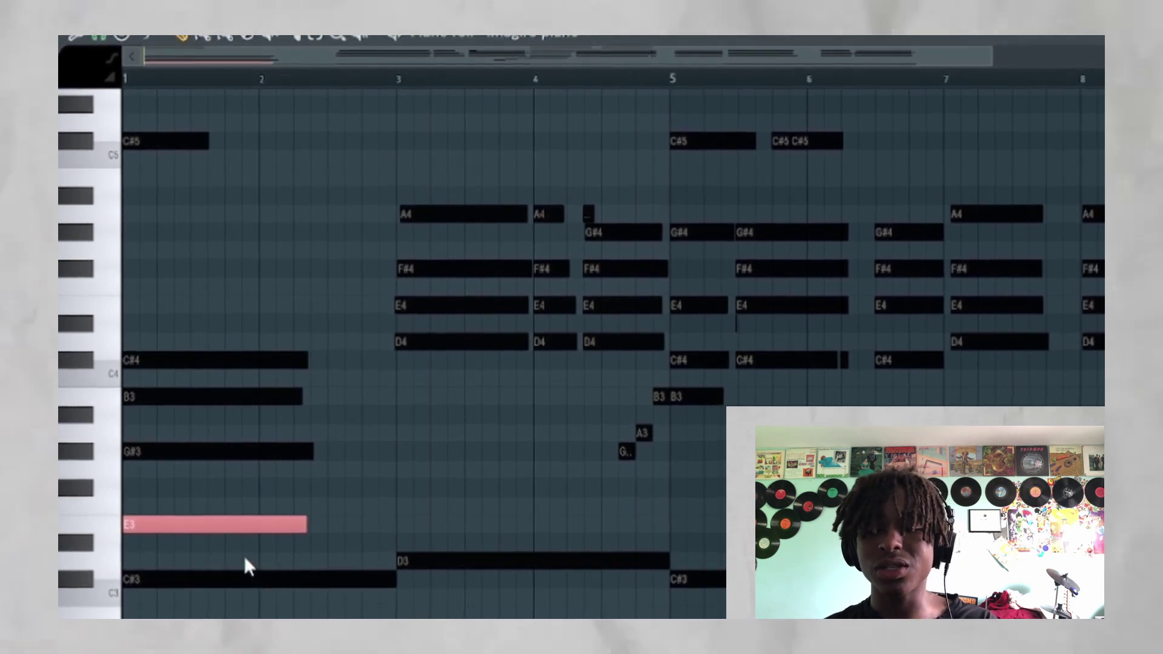
key(ctrl+Up)
click(250, 406)
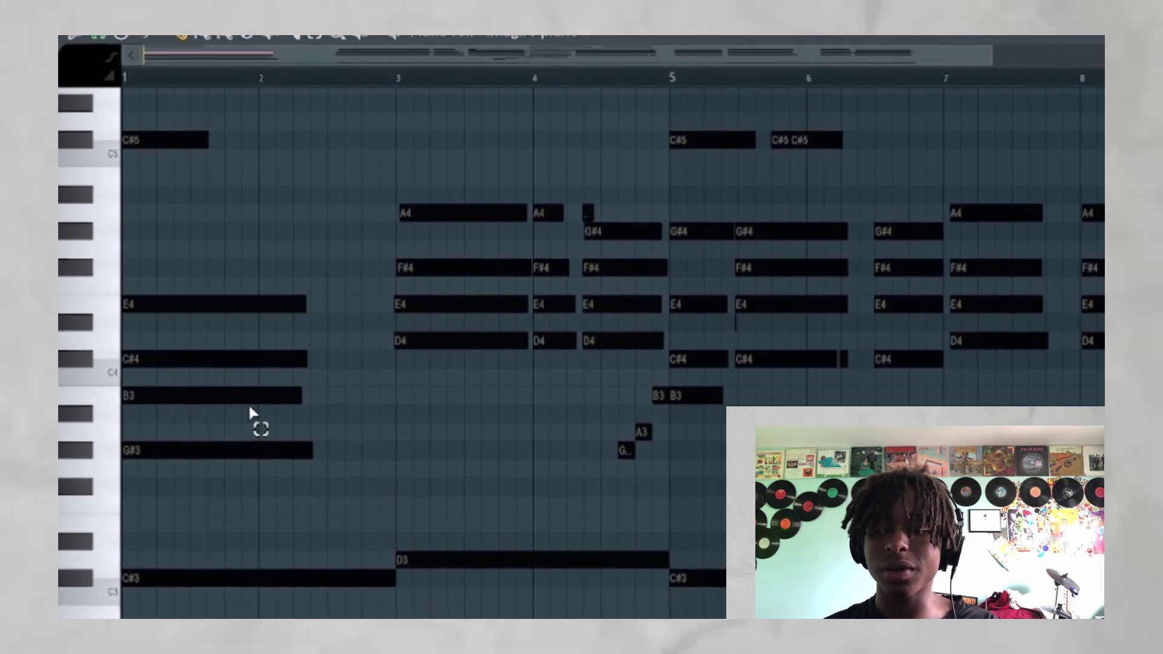
click(250, 448)
key(ctrl+Up)
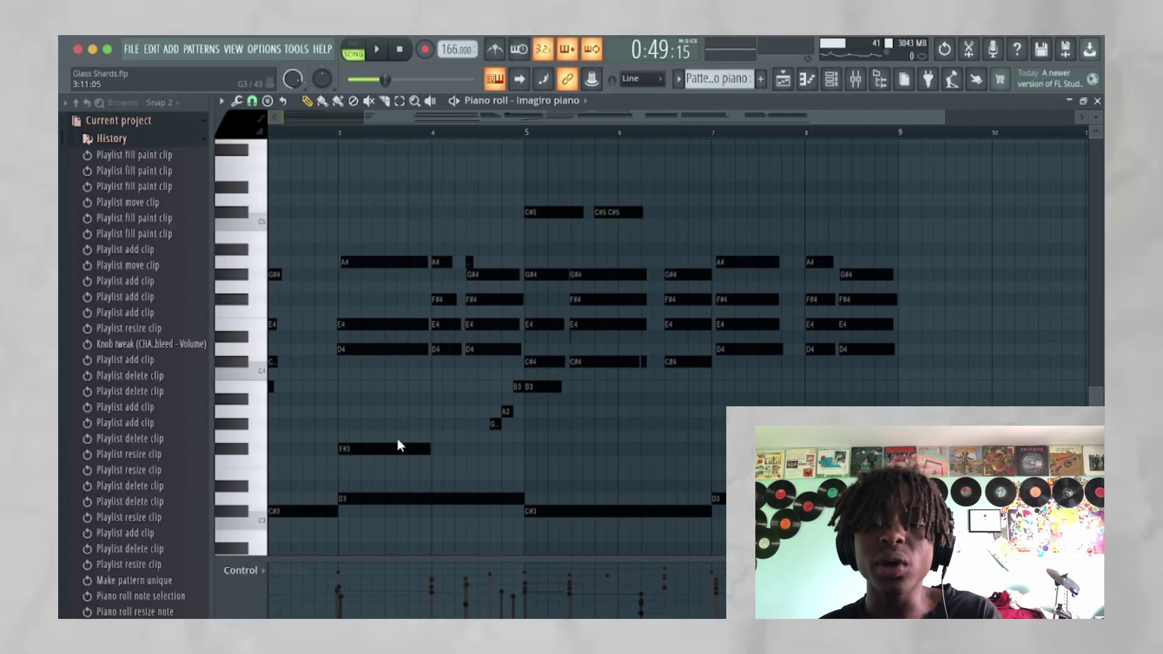
Raise the second chord's F#3 note an octave to F#4 and pick out the chord's E4 and A4 notes
click(397, 445)
key(ctrl+Up)
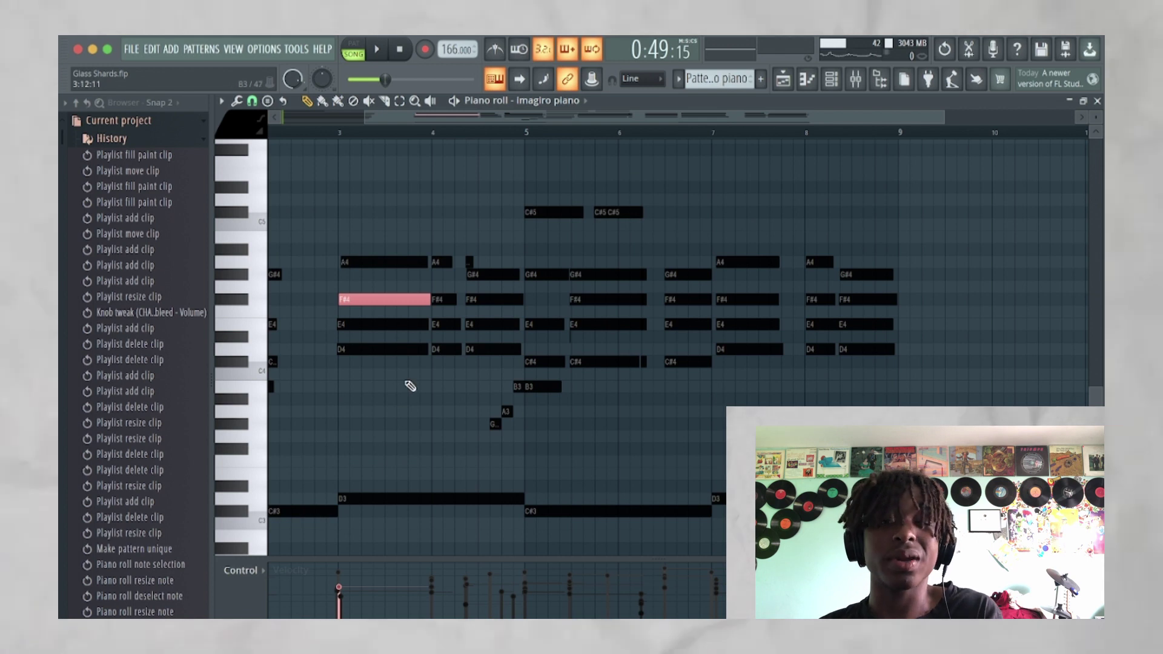
click(356, 327)
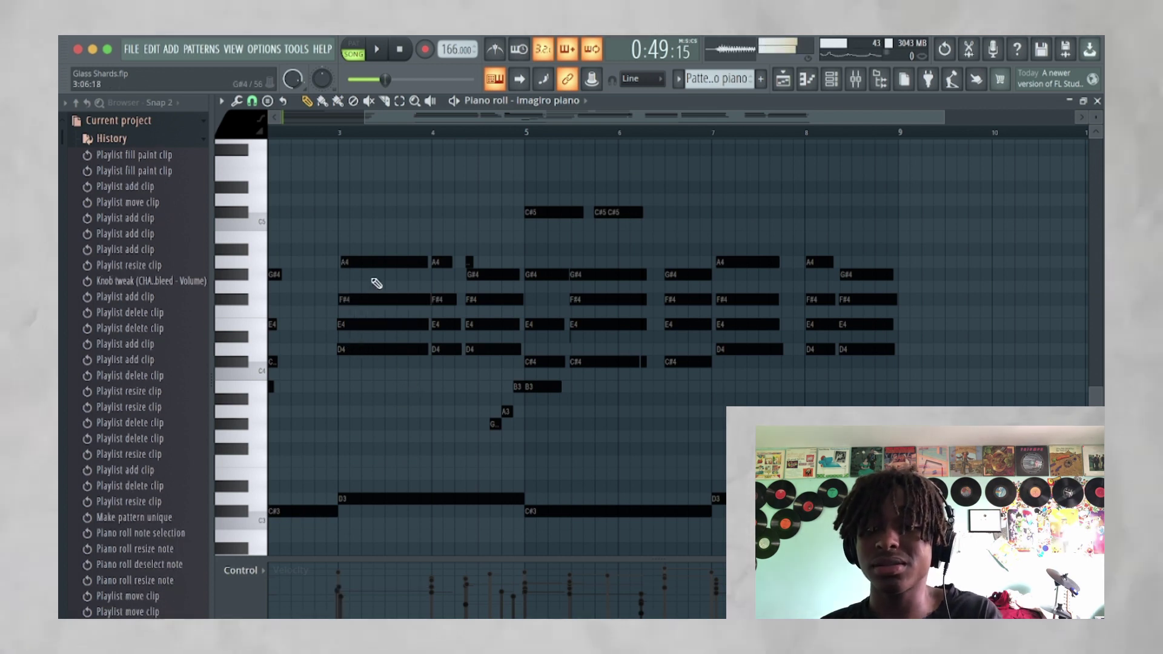
click(366, 262)
scroll(372, 349, up, 1)
scroll(372, 348, up, 2)
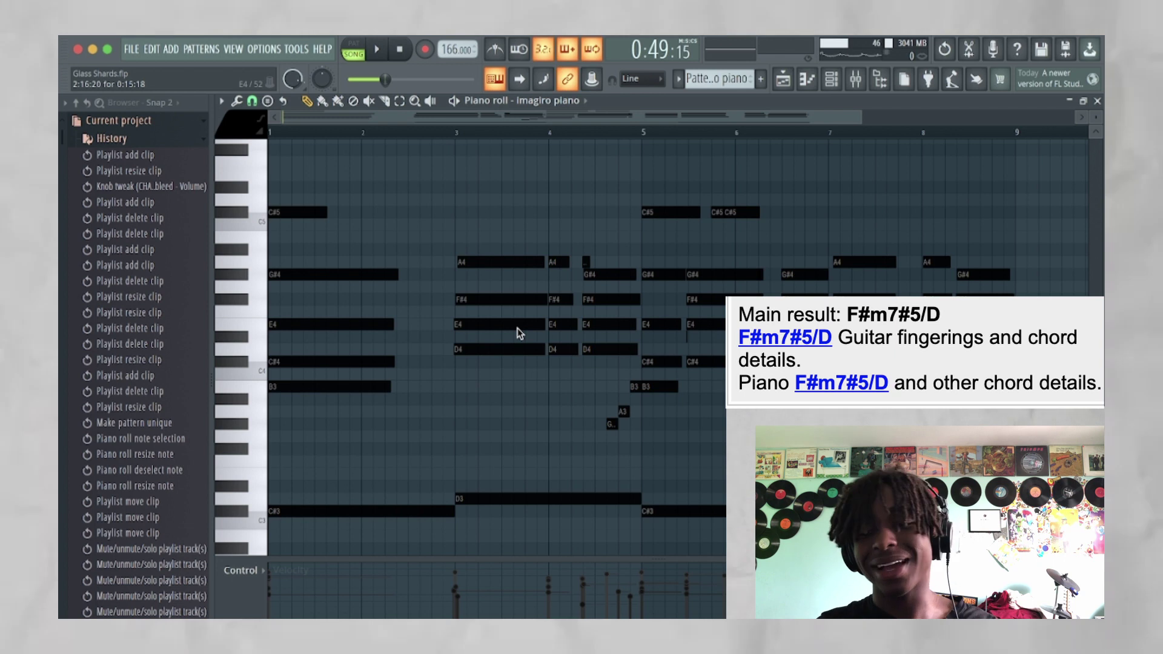
Transpose the second chord's notes above the D3 bass down an octave and raise them back up
scroll(444, 314, up, 2)
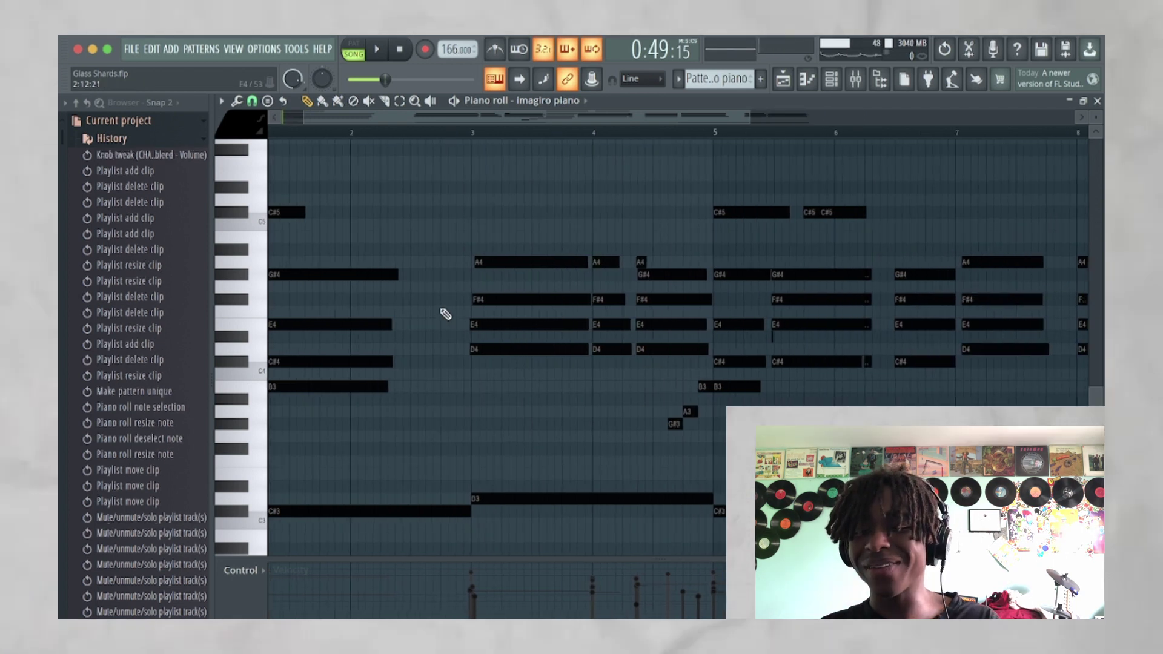
drag(475, 232, 523, 289)
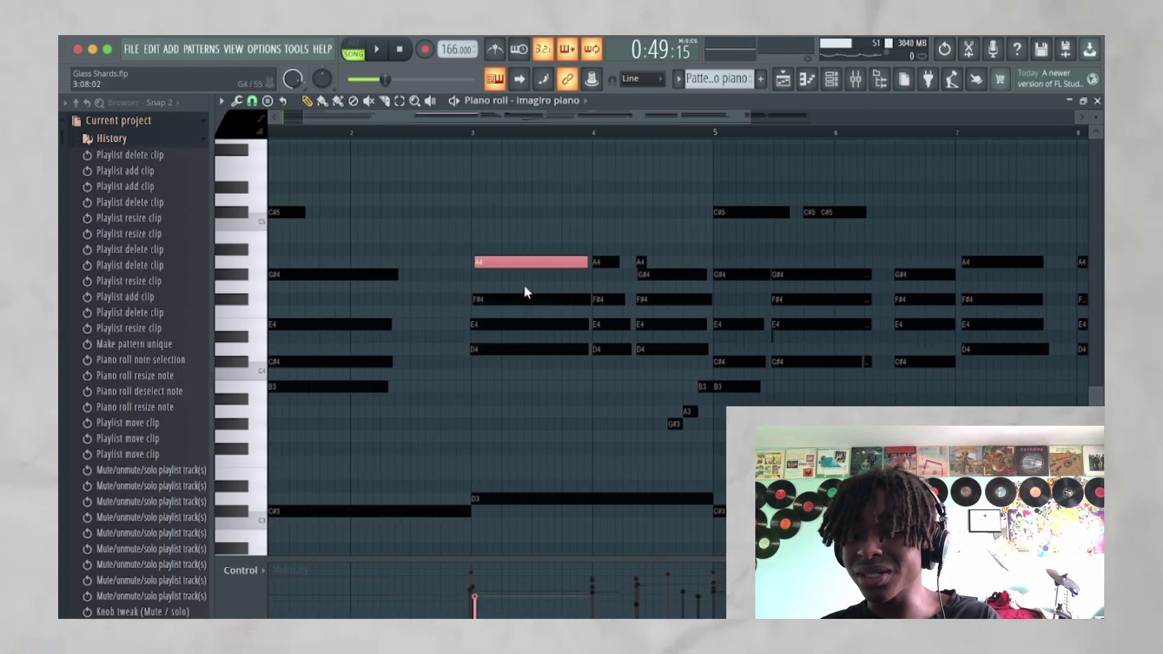
key(ctrl+Down)
click(527, 322)
key(ctrl+Down)
key(ctrl+Up)
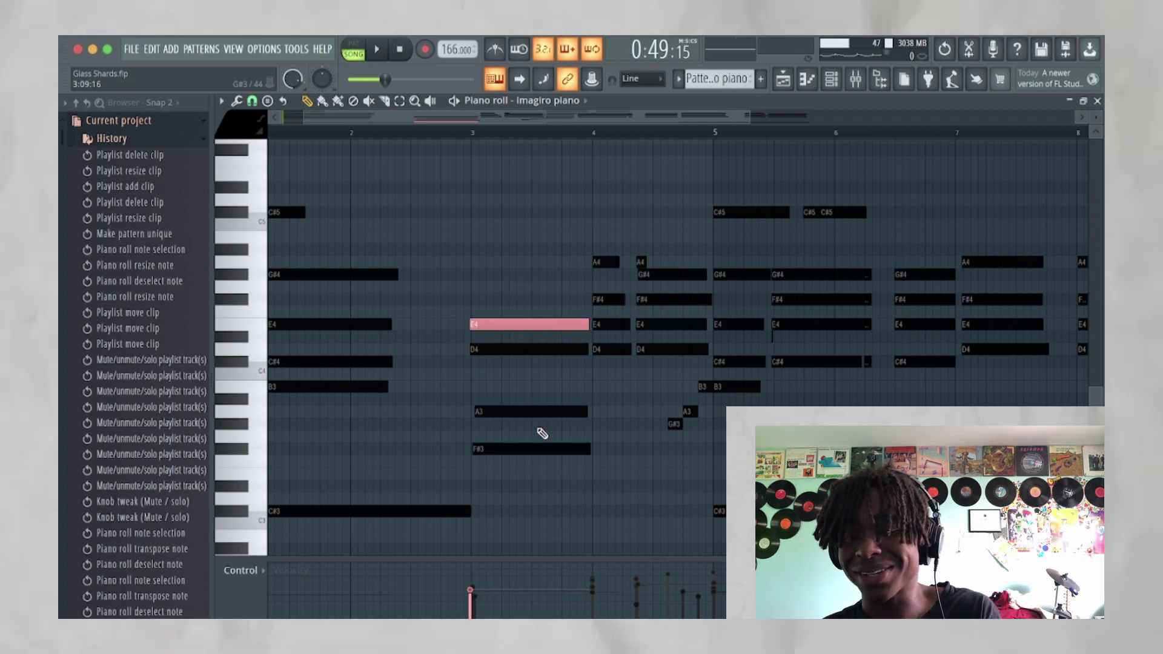
click(519, 343)
key(ctrl+Down)
key(ctrl+Up)
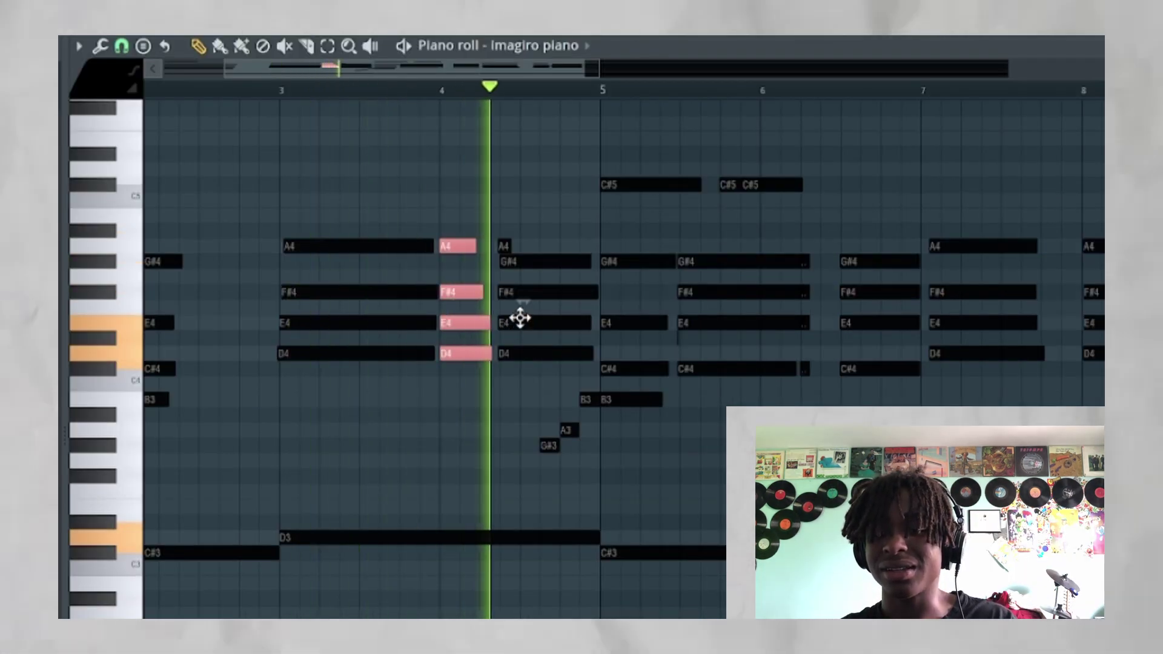
Stop playback, delete the stacked scale notes spanning bars 9 to 17, and select the C#4, E4, F#4 and G#4 chord within bar 5
key(space)
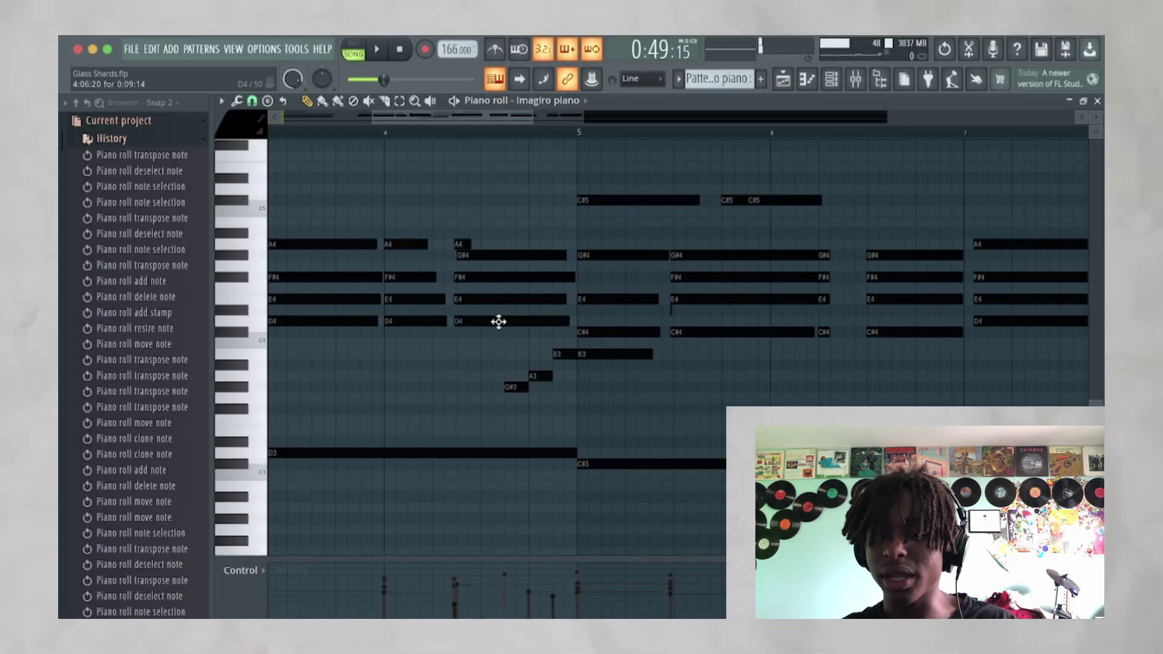
key(ctrl+z)
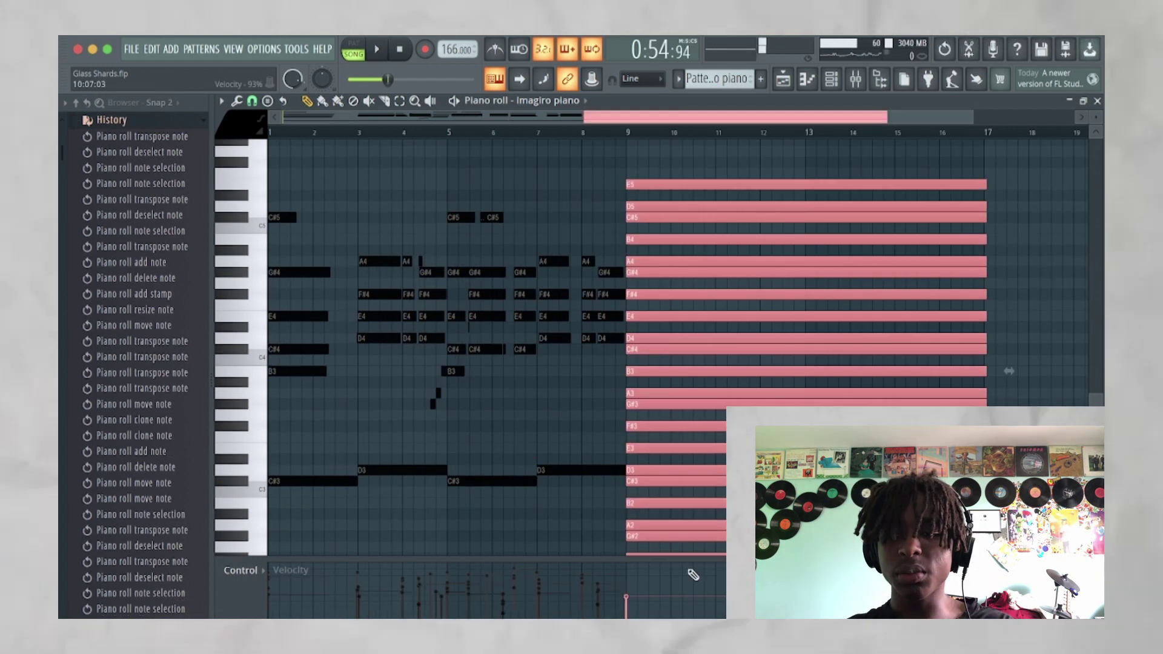
key(Delete)
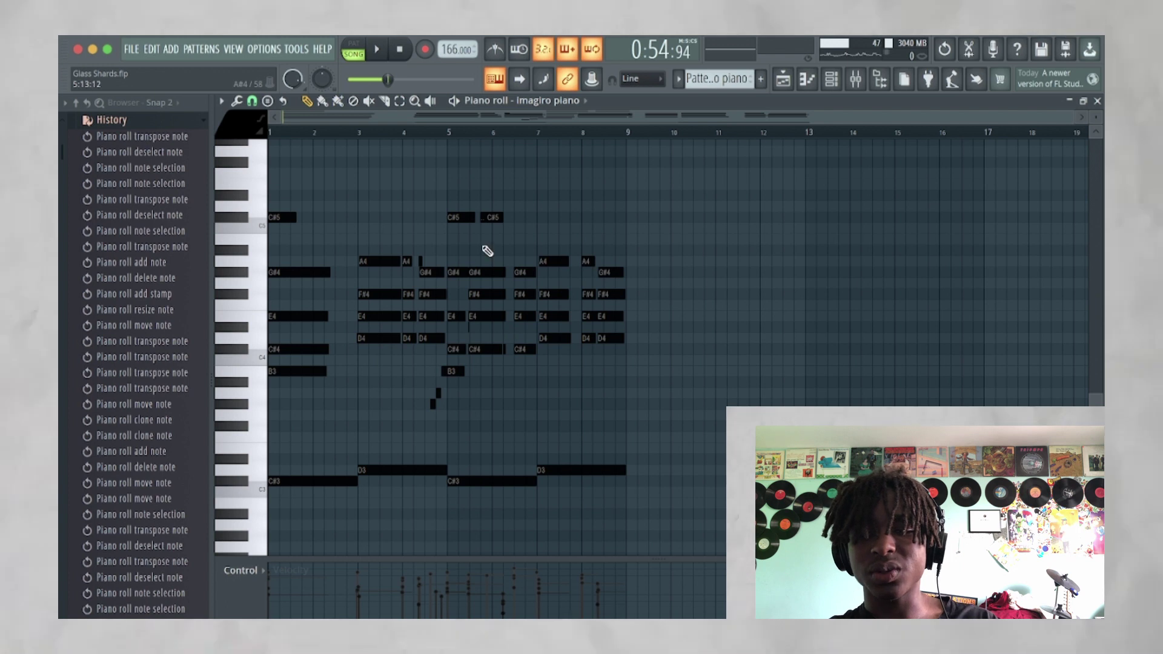
drag(489, 249, 485, 364)
scroll(792, 392, up, 2)
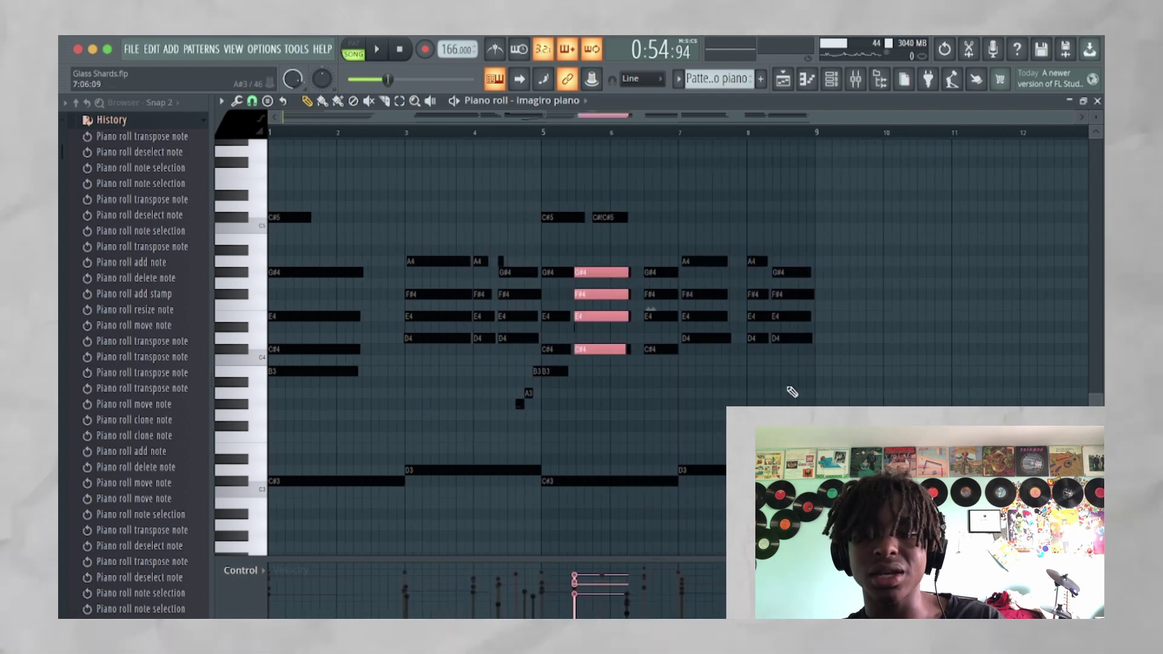
Open Track 3's Steinway D #2 clip in the piano roll and play back its rising arpeggio pattern
key(F5)
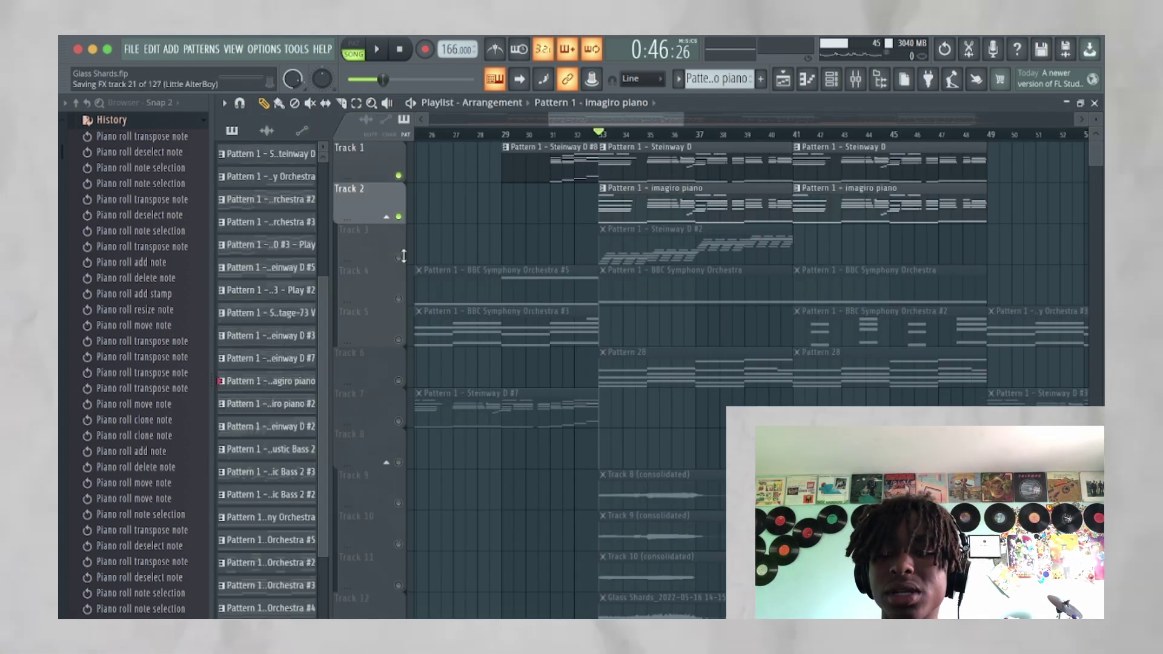
double_click(613, 250)
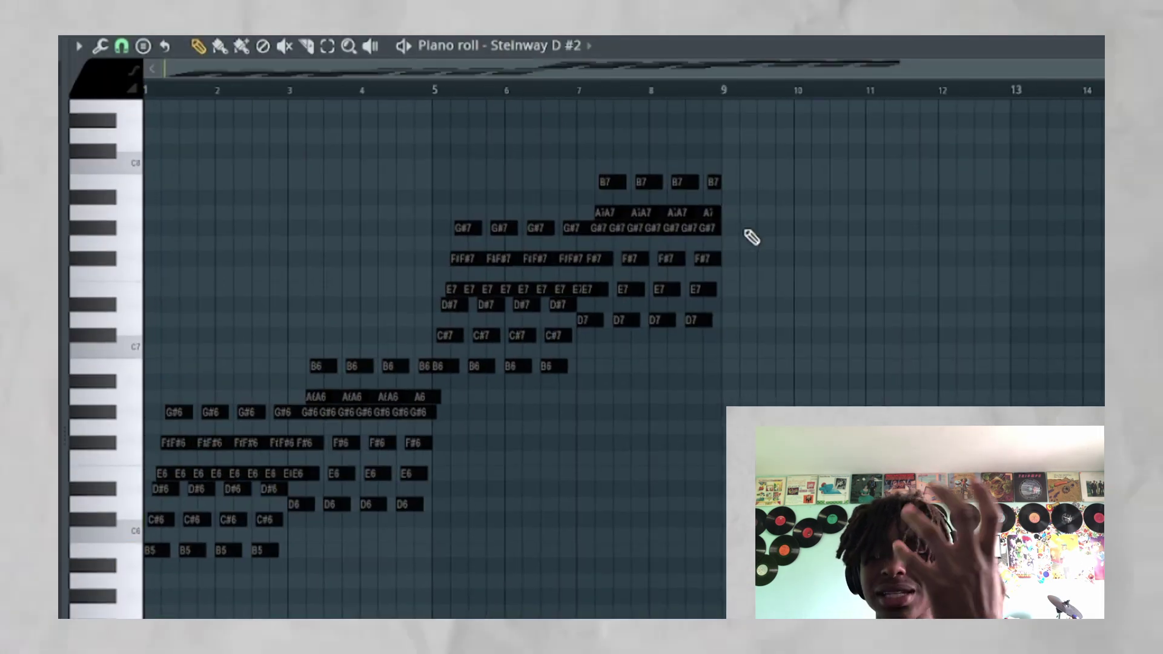
key(space)
scroll(311, 310, down, 2)
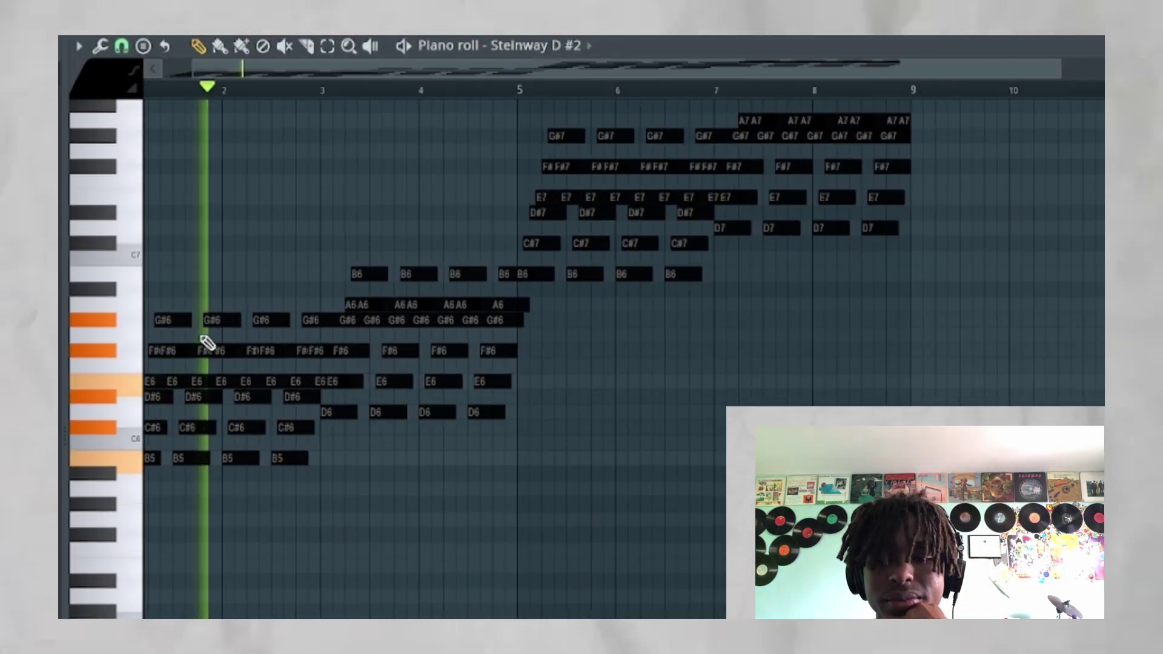
scroll(206, 343, up, 1)
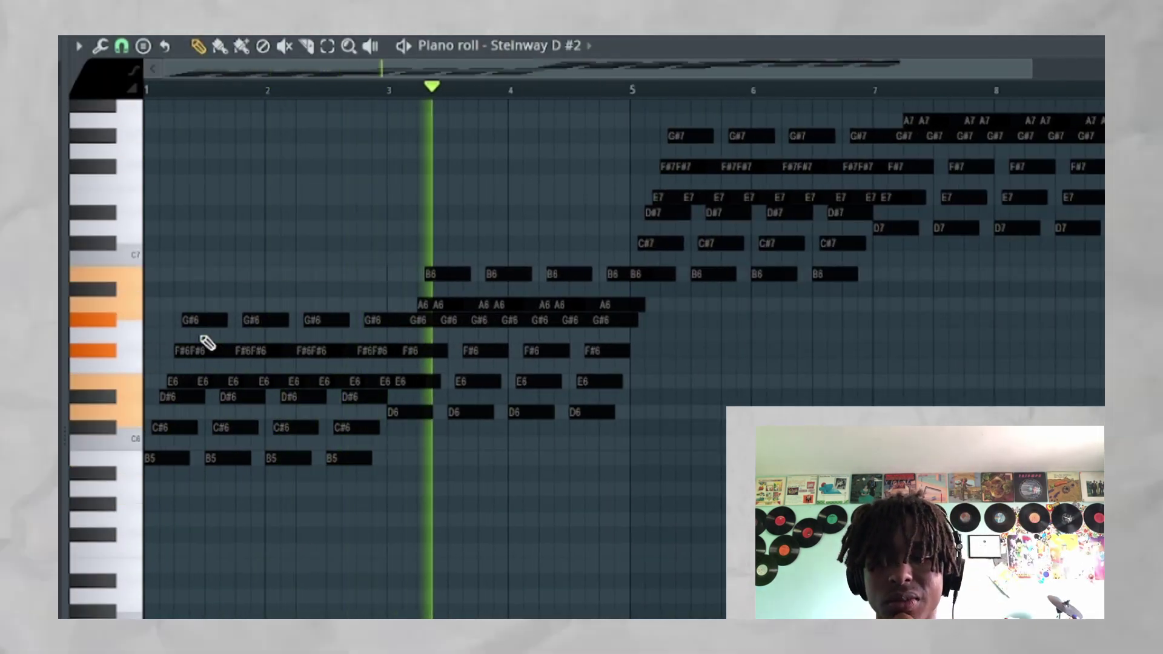
scroll(207, 342, up, 2)
scroll(207, 343, down, 3)
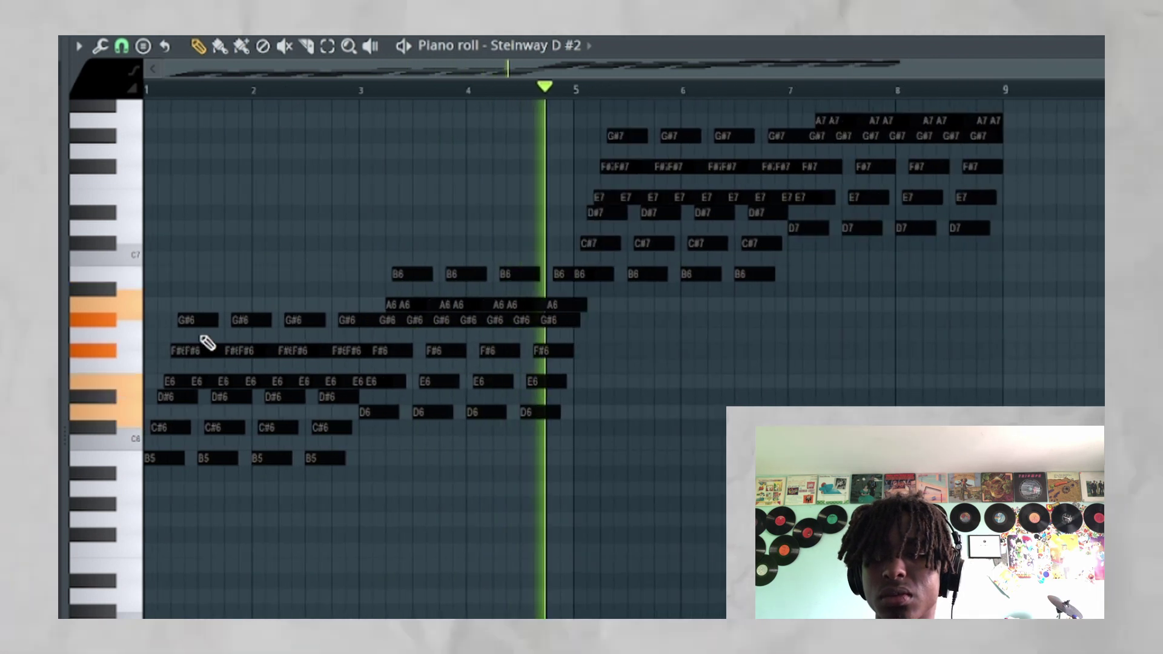
scroll(207, 342, up, 3)
key(space)
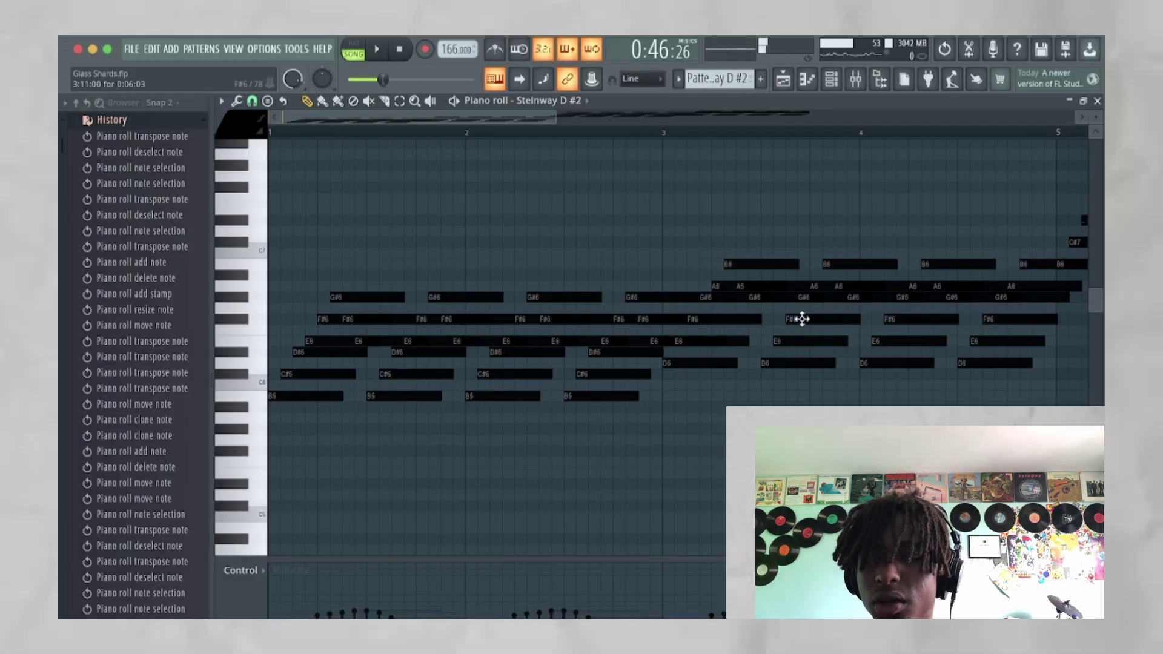
Open Track 4's BBC Symphony Orchestra clip in the piano roll and play back its sustained C#7 note
key(F5)
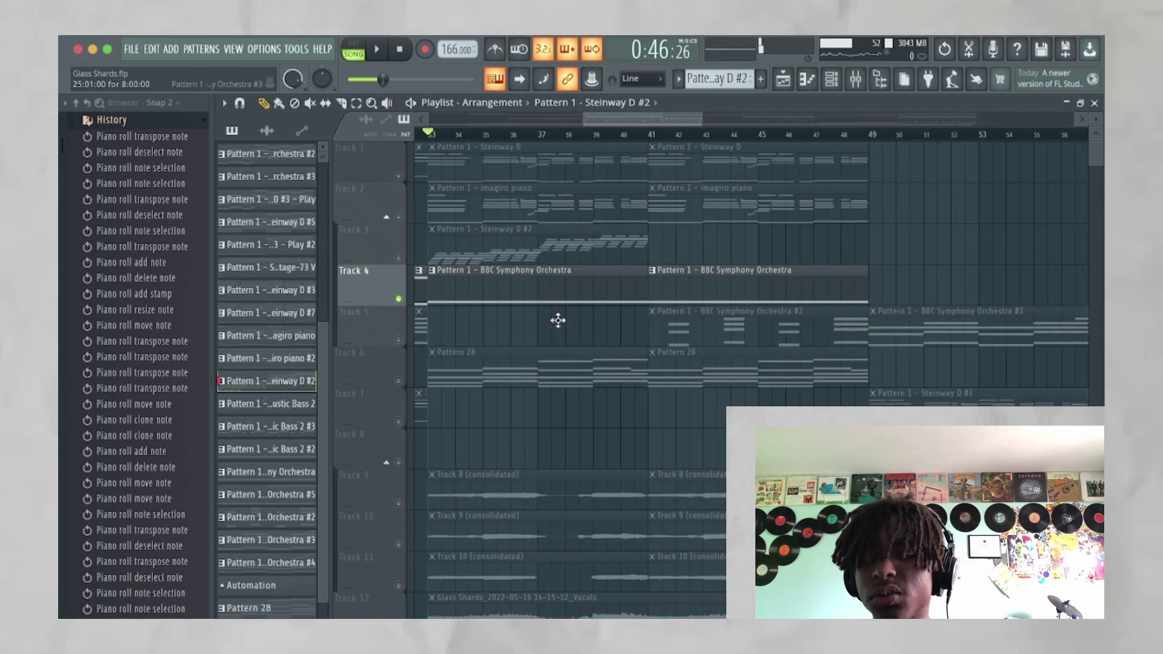
double_click(558, 320)
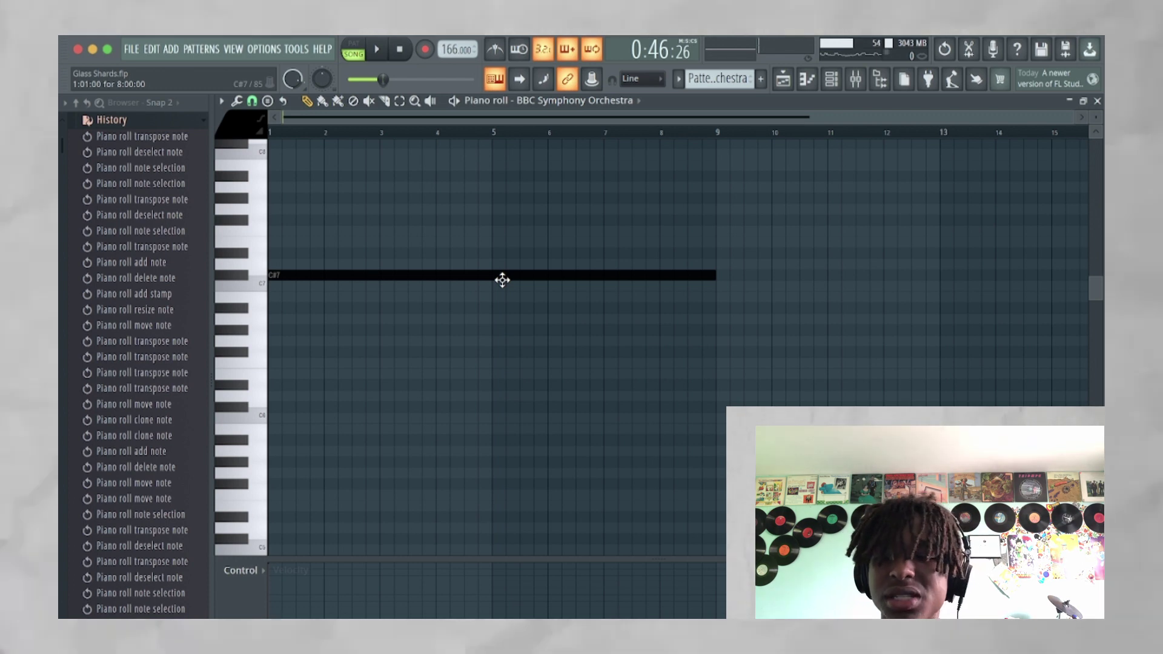
key(space)
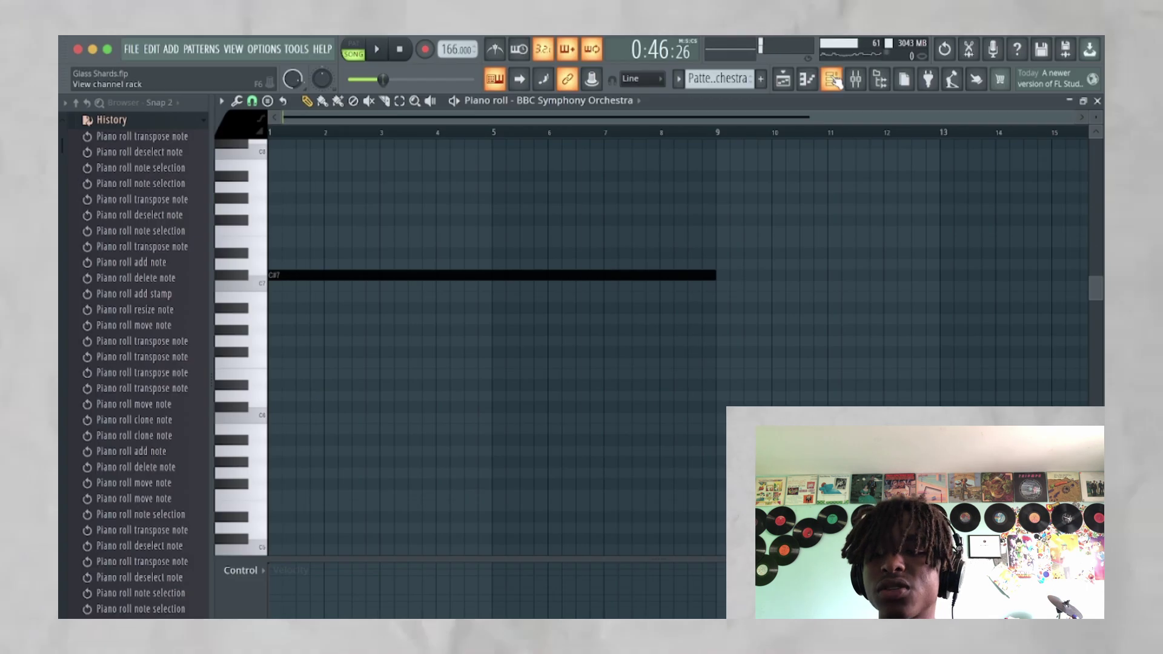
View the BBC Symphony Orchestra channel's Violins 1 instrument settings and close the plugin window
key(F6)
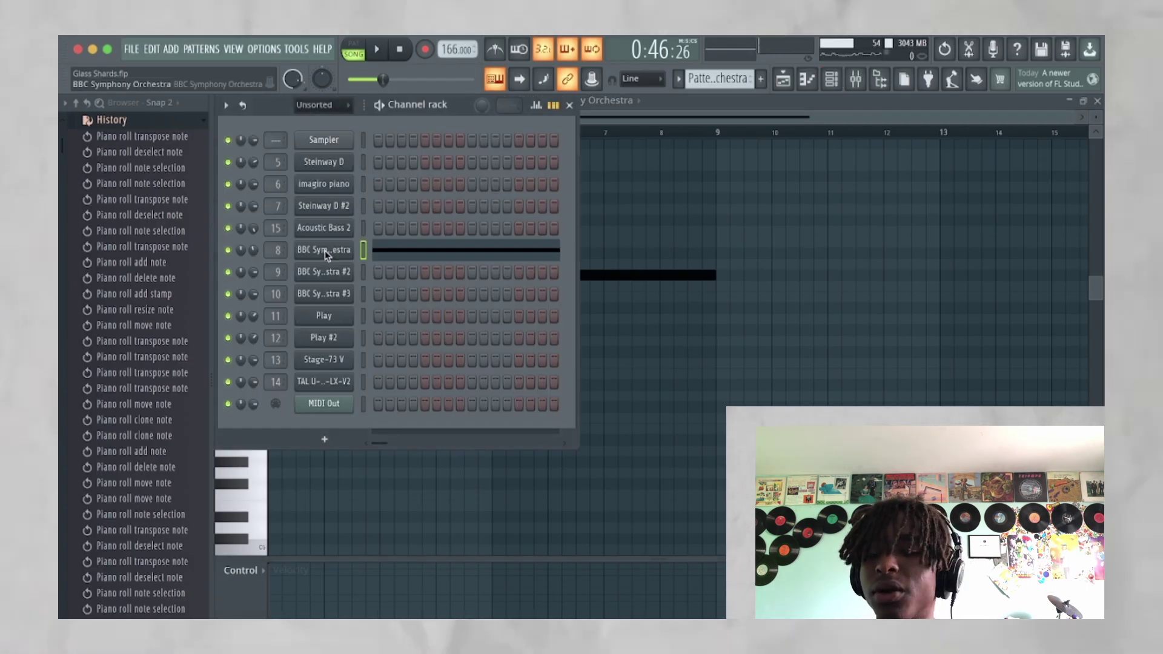
click(325, 249)
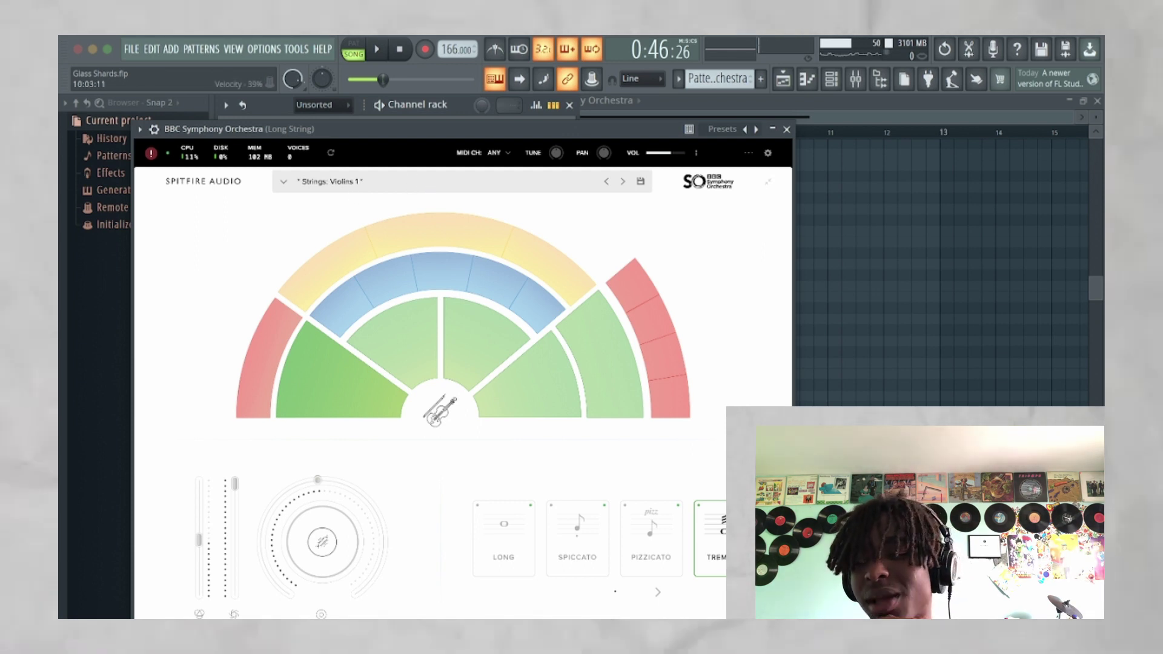
click(788, 129)
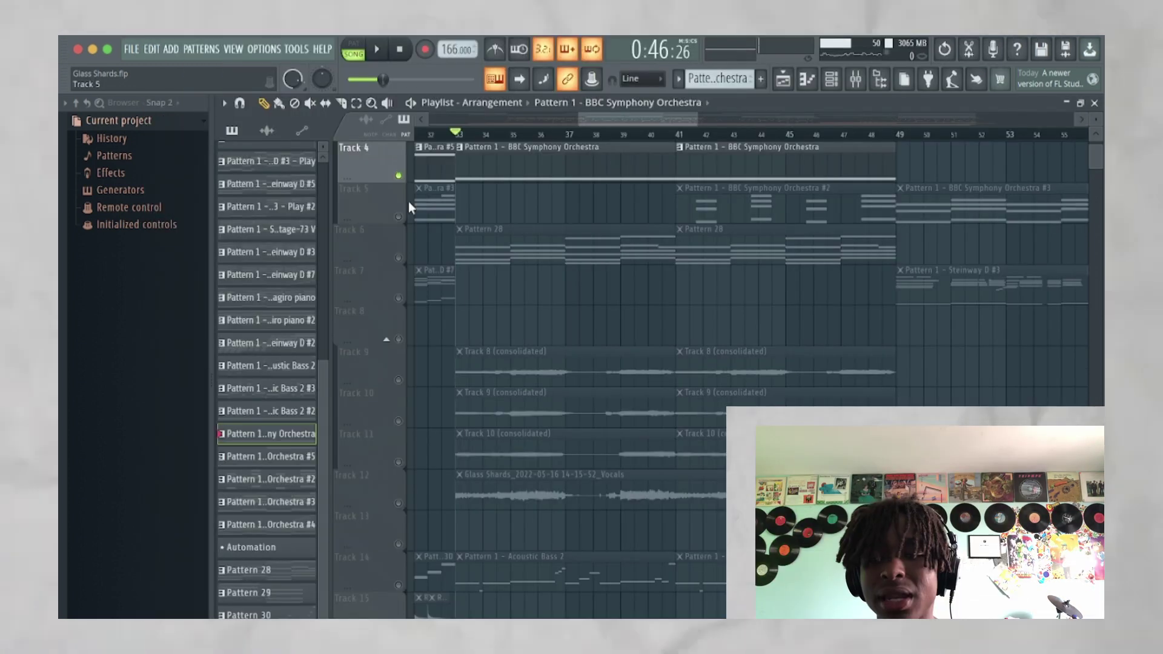
Unmute Track 5, open its BBC Symphony Orchestra #2 clip in the piano roll, and select the second chord's A4 note
click(399, 217)
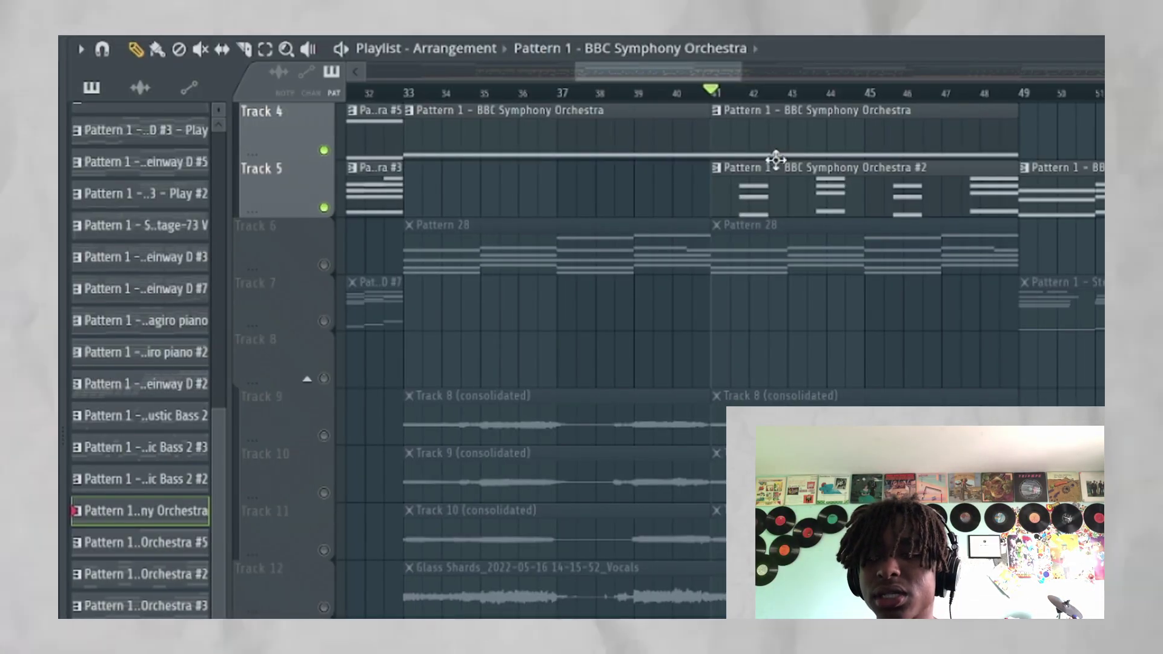
double_click(730, 189)
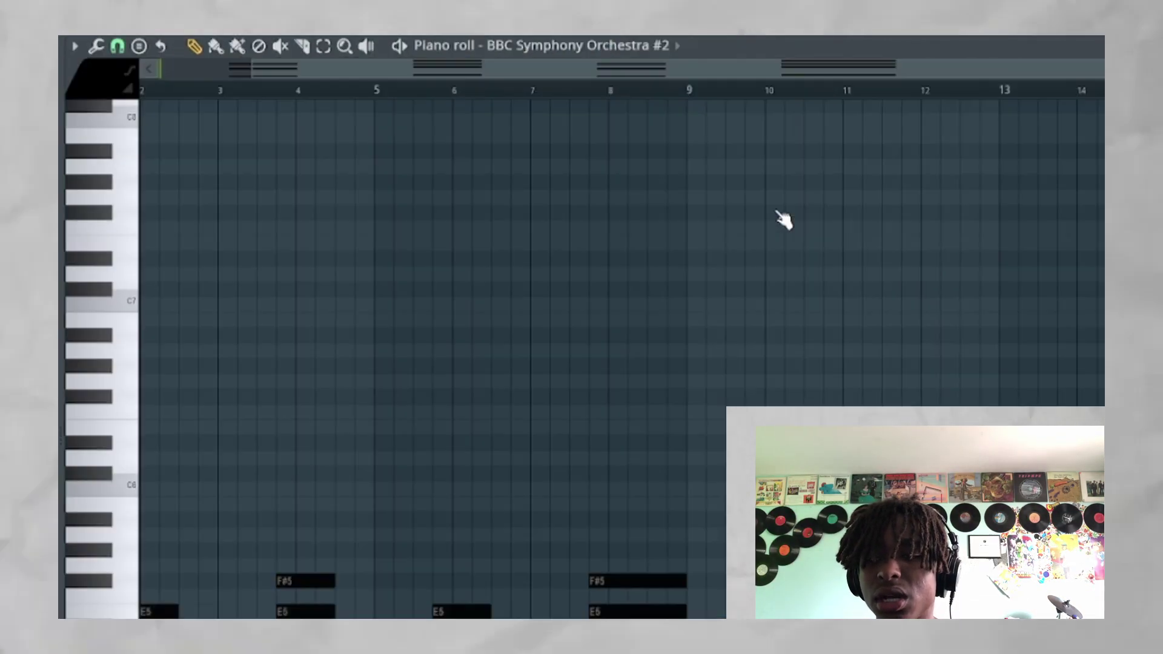
scroll(778, 218, down, 1)
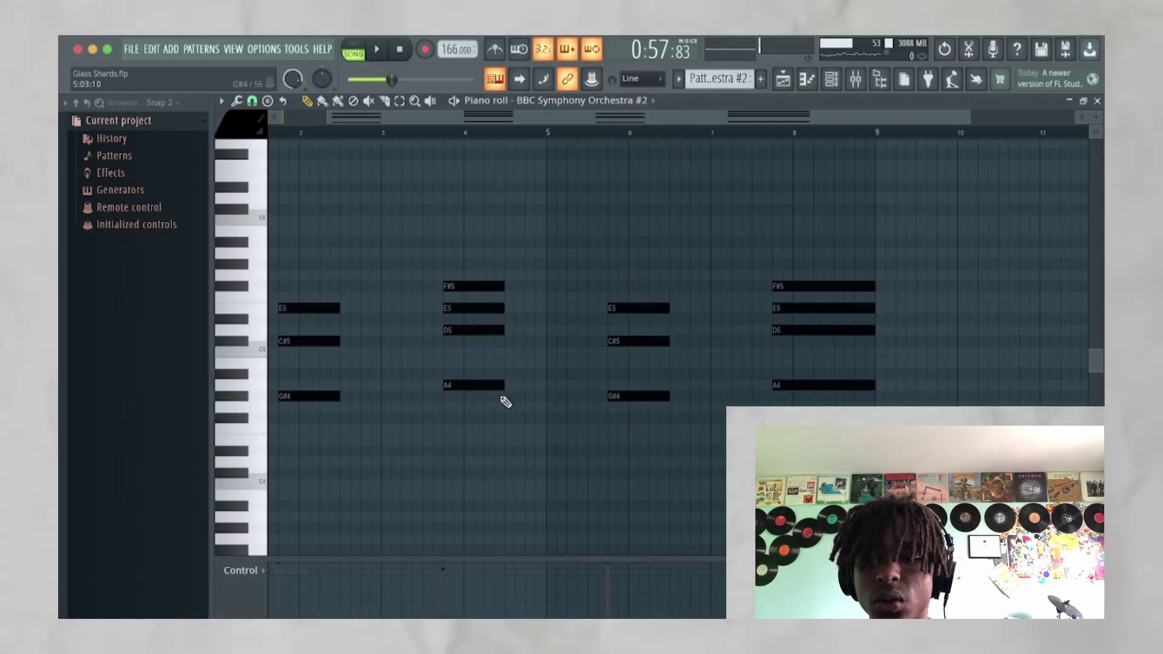
scroll(503, 401, down, 3)
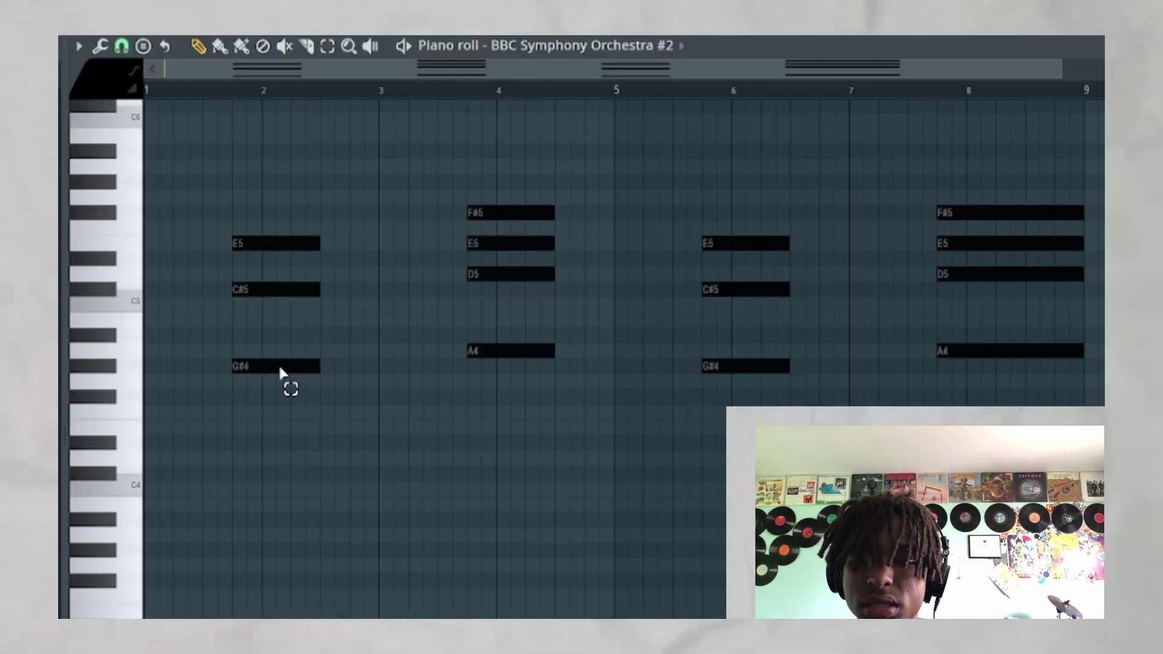
ctrl+click(360, 329)
key(ctrl+Up)
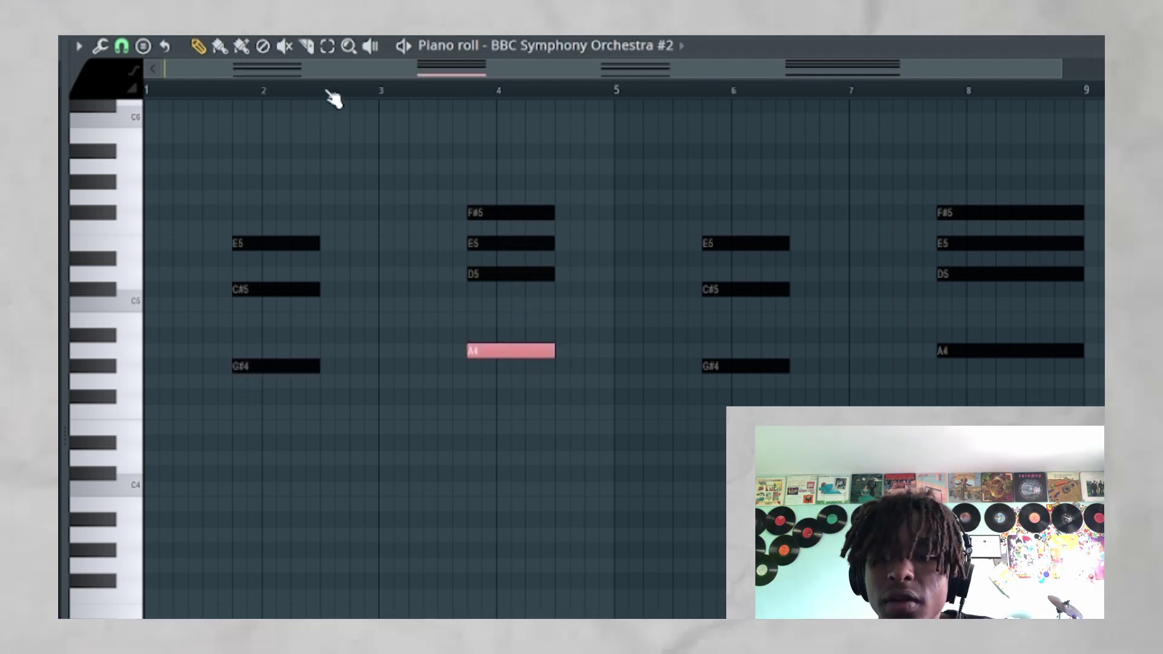
Open Track 6's Pattern 28 clip in the piano roll and examine its sustained Play chords
scroll(328, 220, up, 3)
scroll(599, 293, down, 1)
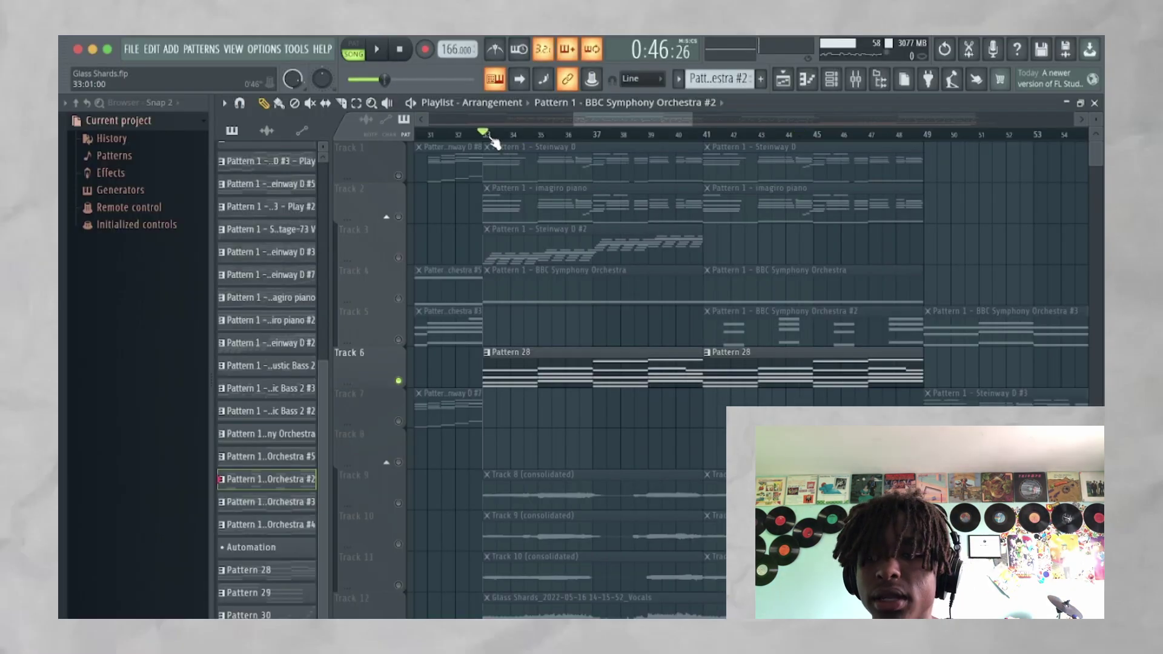
double_click(543, 380)
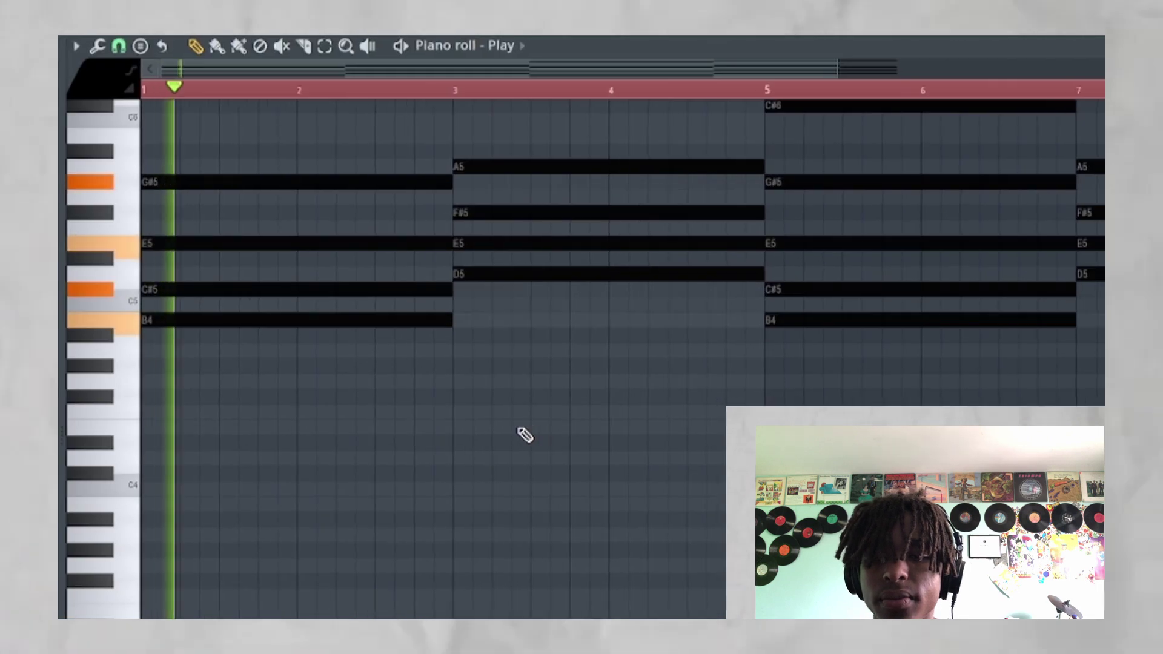
scroll(525, 434, down, 1)
scroll(274, 423, up, 1)
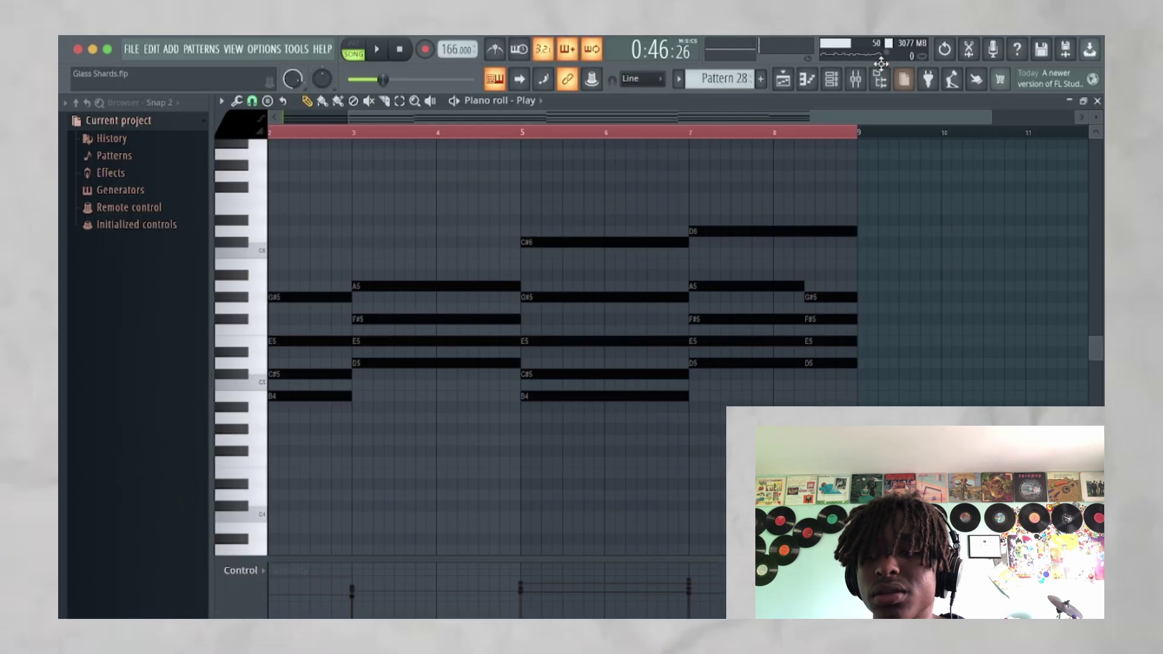
View the Play channel's instrument from the channel rack, and play back the consolidated vocal clips on Tracks 9 to 11 in the playlist
click(832, 79)
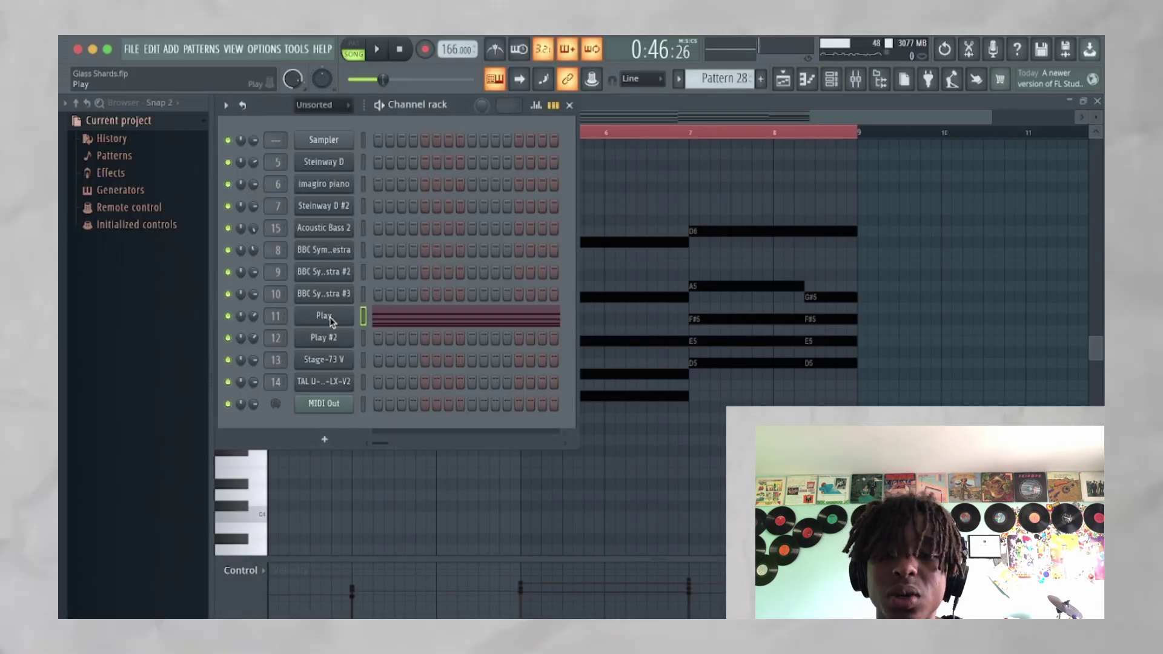
click(330, 317)
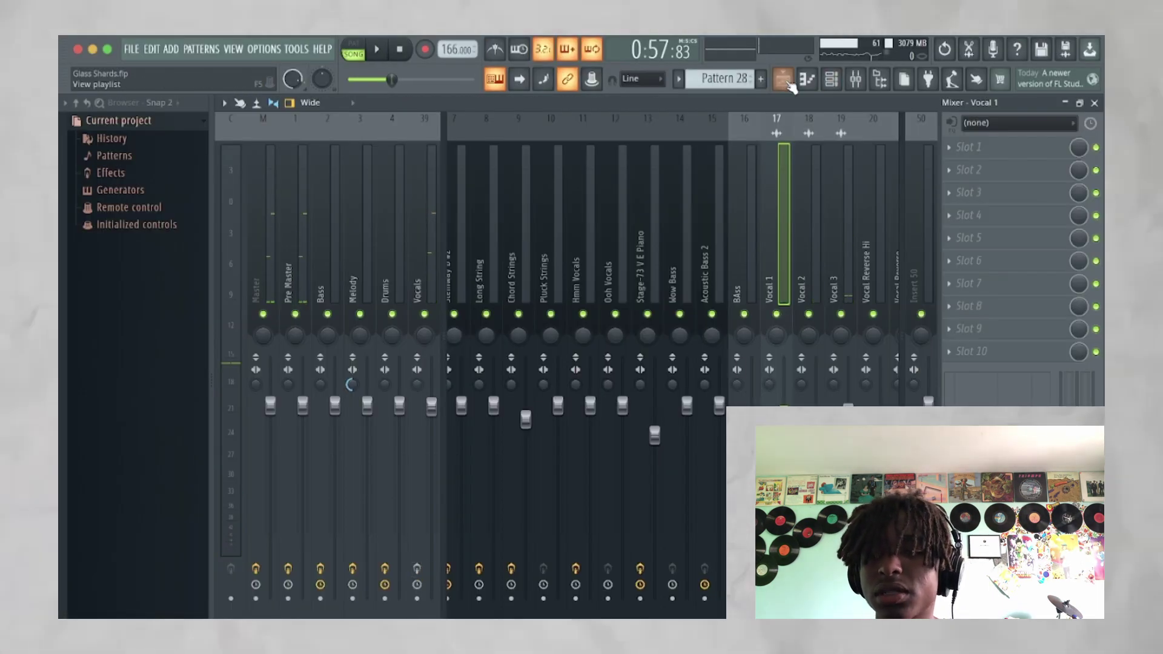
click(783, 79)
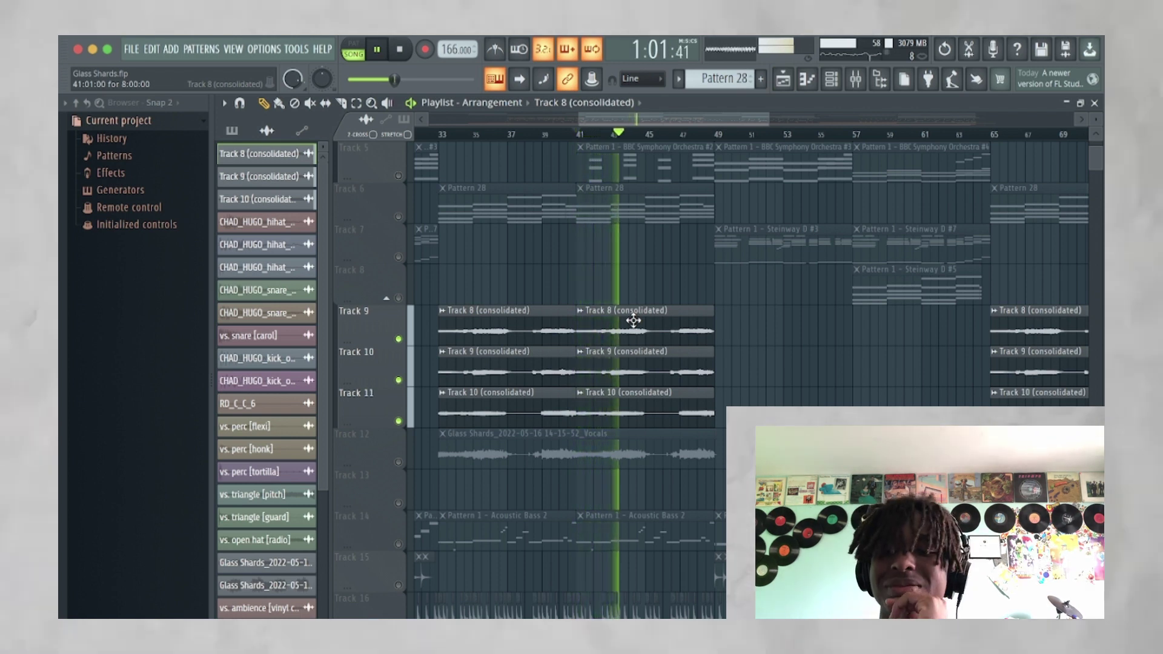
ctrl+scroll(633, 320, up, 1)
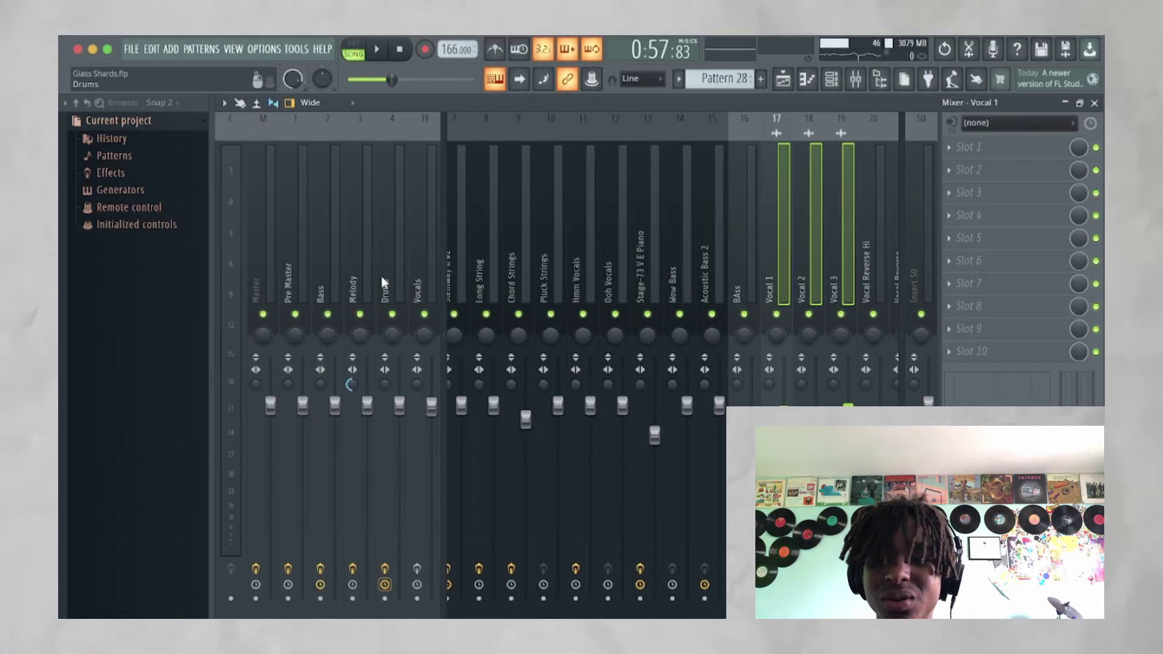
Select the Vocals mixer track and toggle its effect slots during playback
click(422, 218)
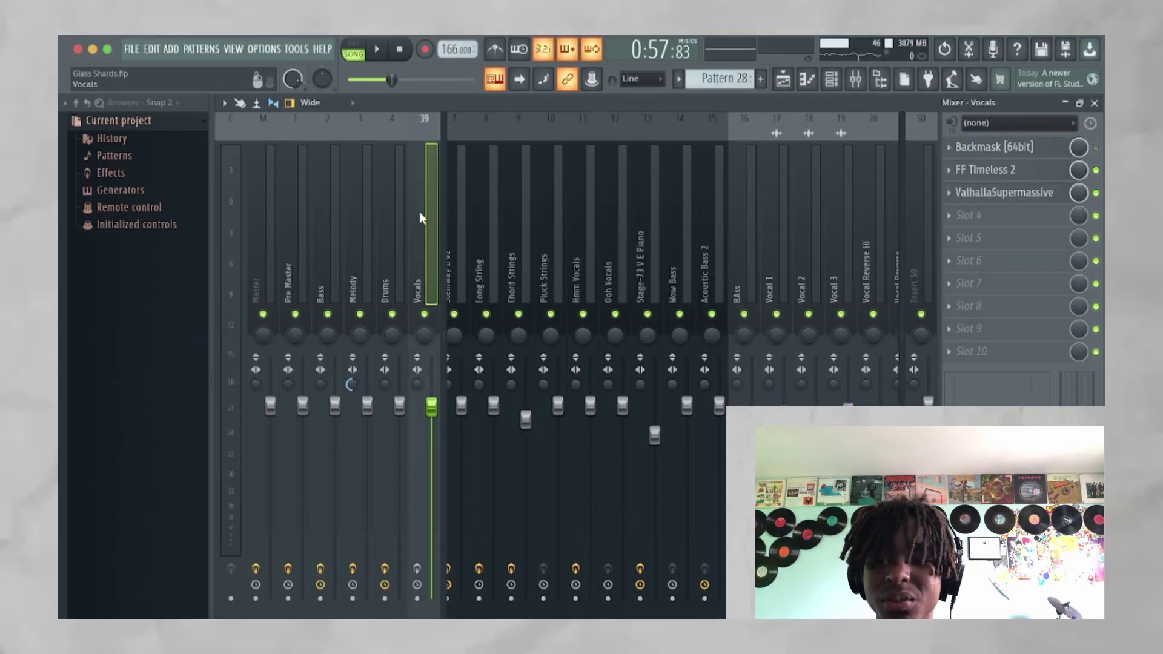
click(418, 570)
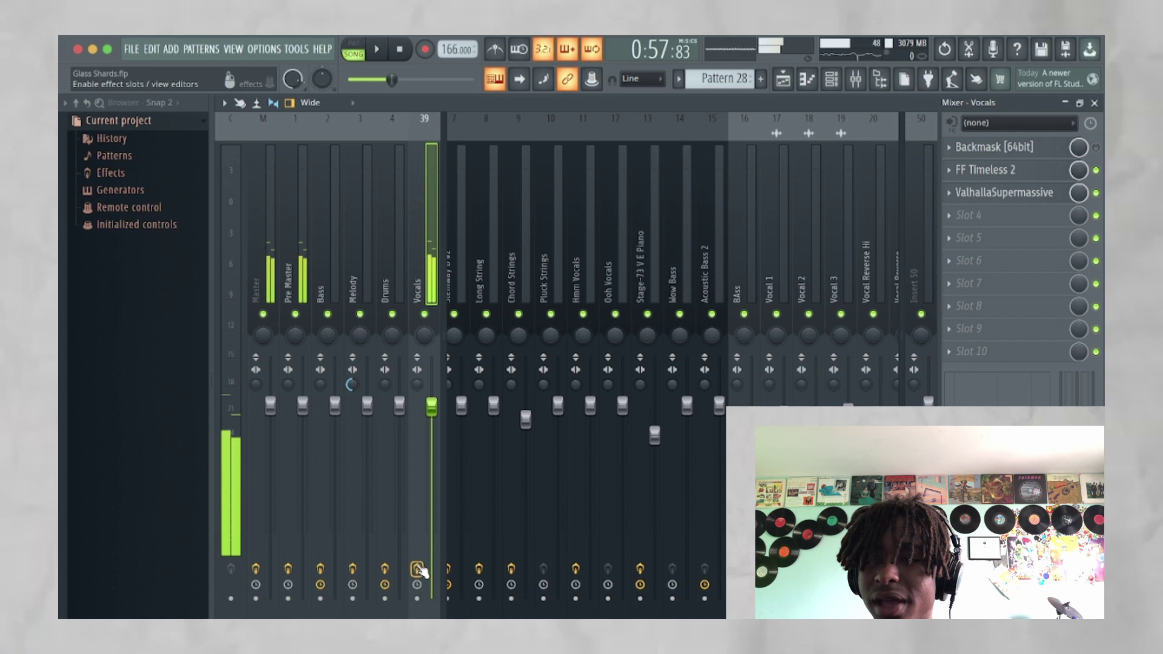
Inspect FF Timeless 2's Beauty preset under Allround, Basic Long and the ValhallaSupermassive settings on the Vocals mixer track, closing both plugin windows
click(1041, 174)
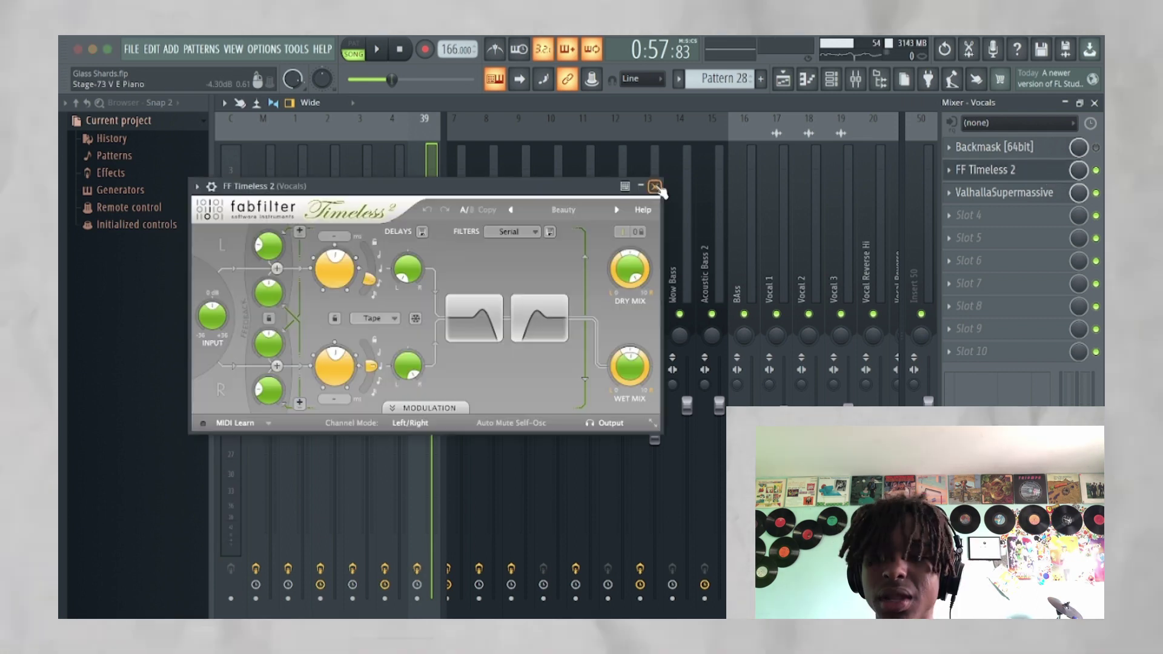
click(561, 211)
mouse_move(561, 230)
mouse_move(696, 229)
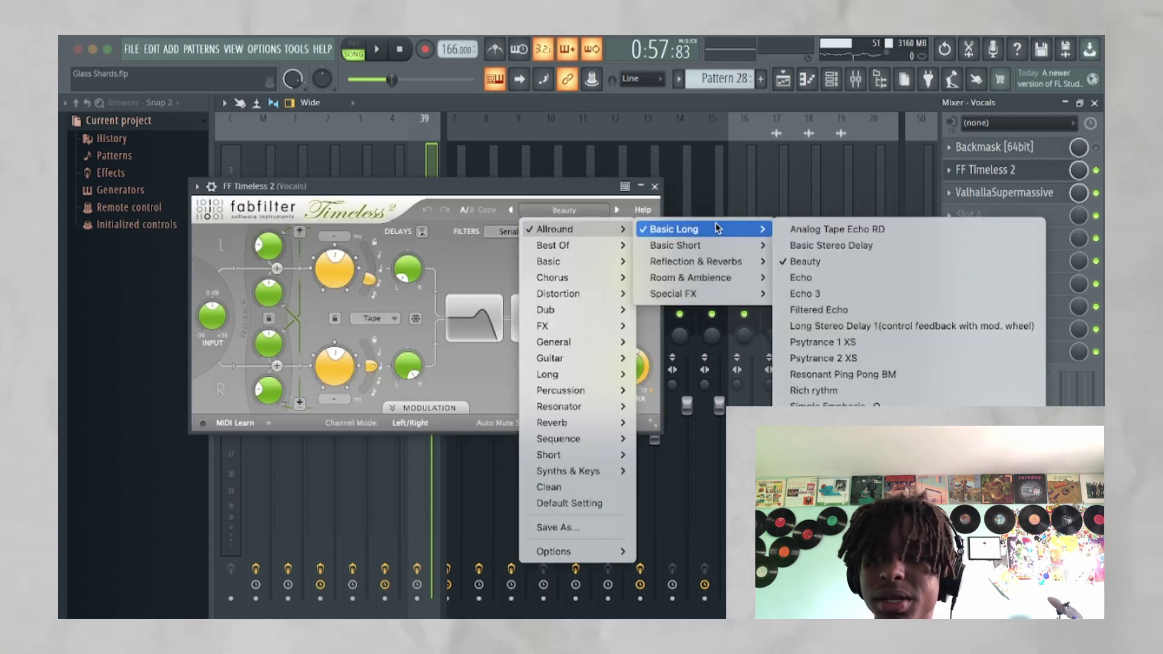
click(848, 262)
click(655, 186)
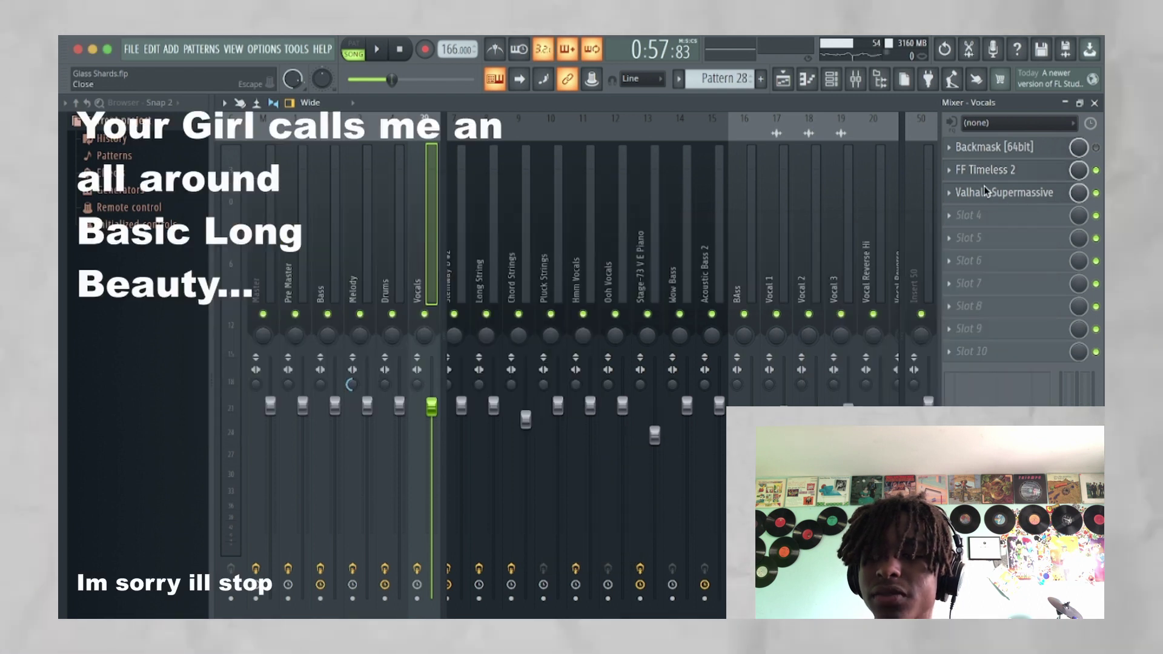
click(985, 191)
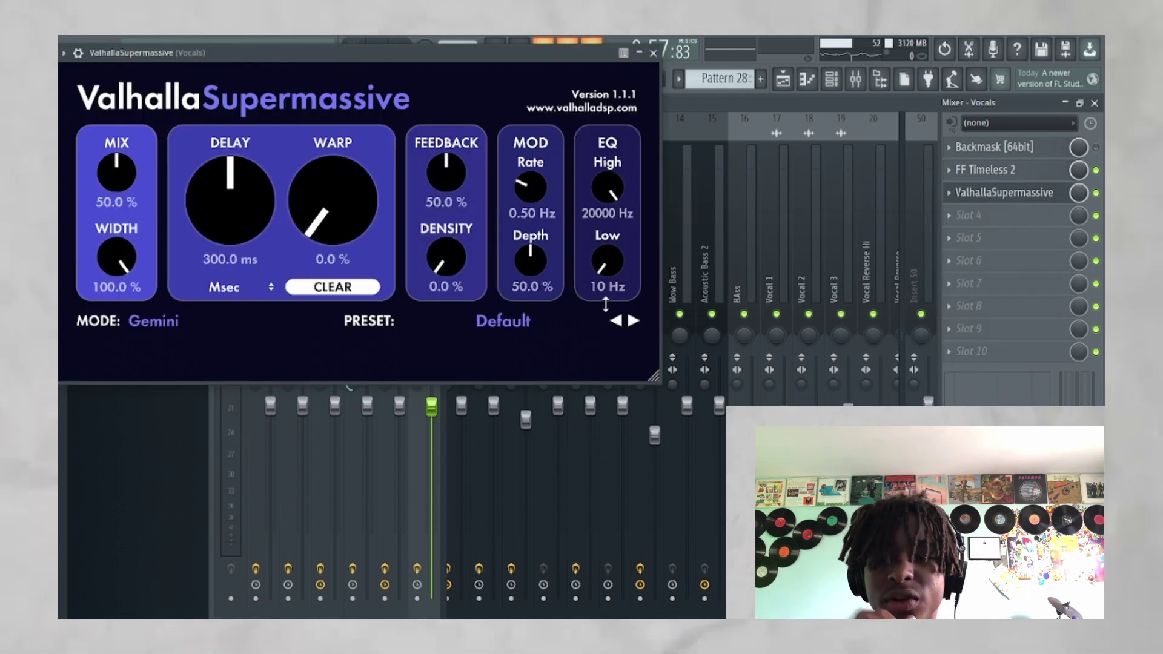
click(654, 53)
Return to the playlist, unmute Track 12's recorded vocal clip, and start playback
key(F5)
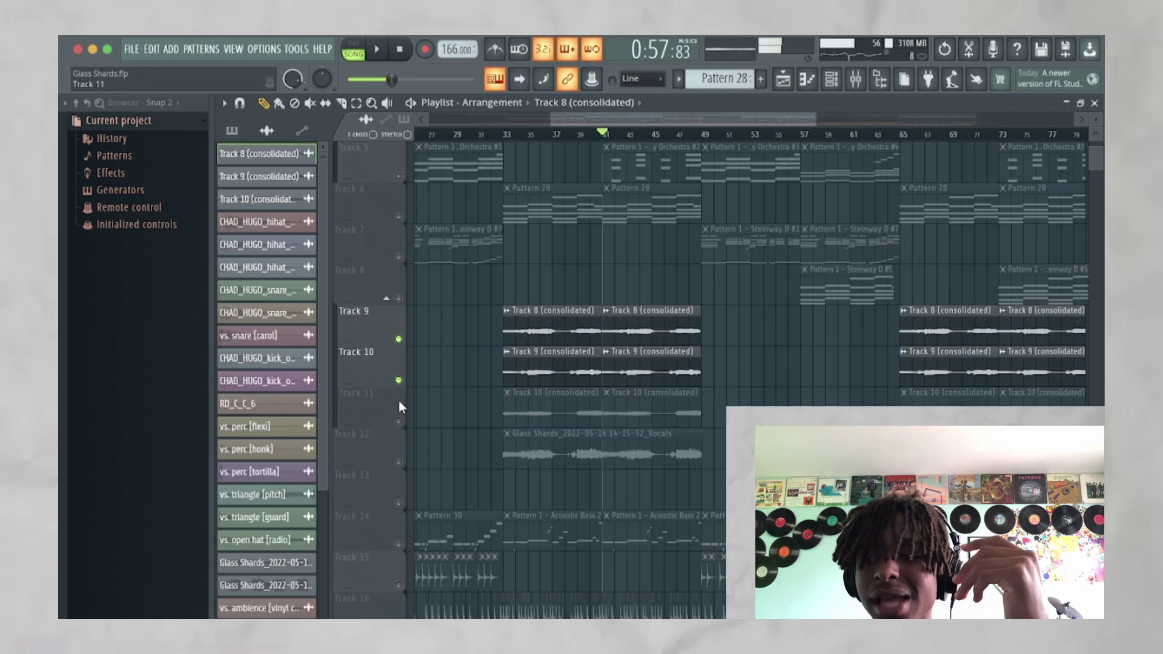
click(398, 455)
key(space)
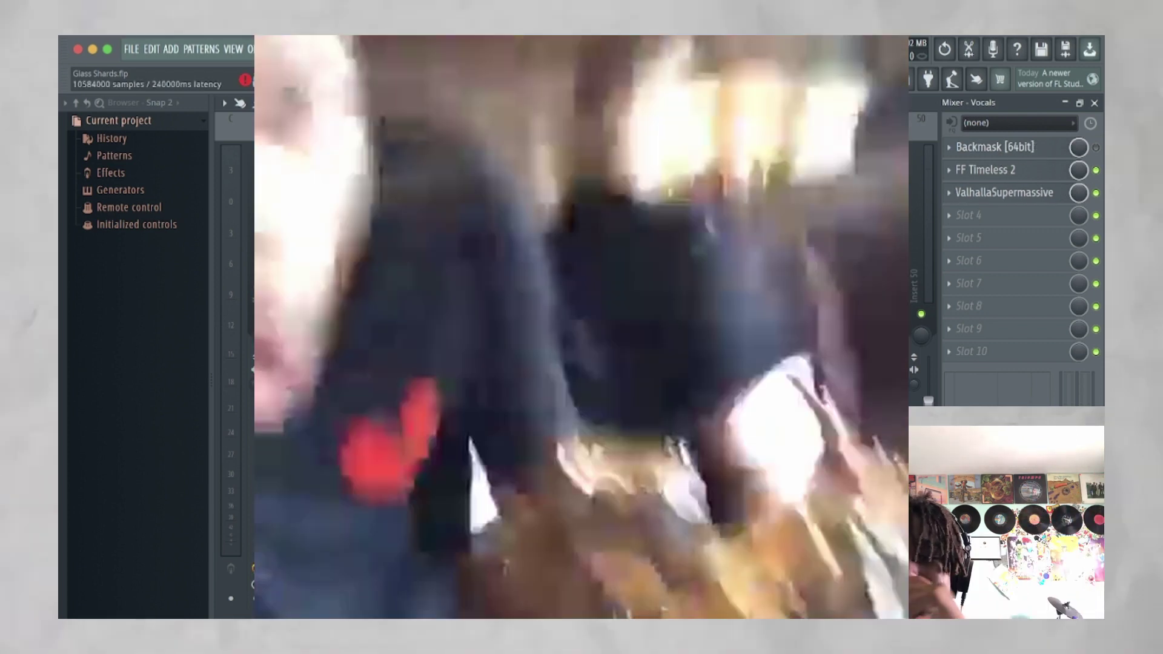
Enable the Backmask effect on the Vocals mixer track, switch its Time Align setting, and close the plugin window
click(1096, 147)
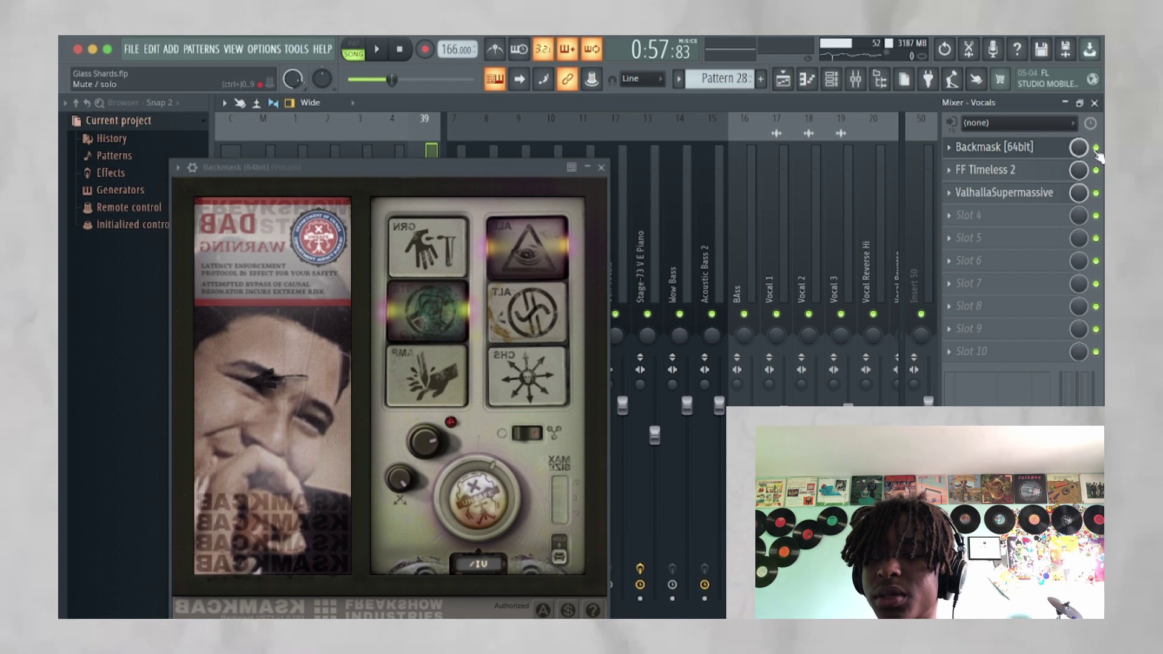
click(525, 433)
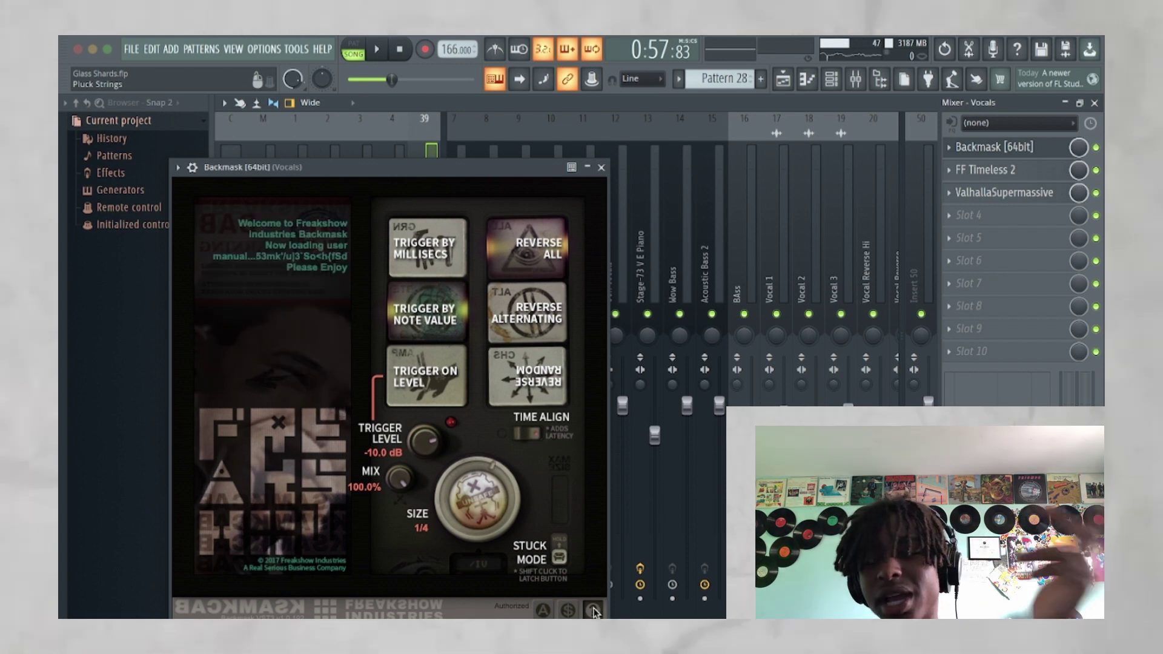
click(601, 168)
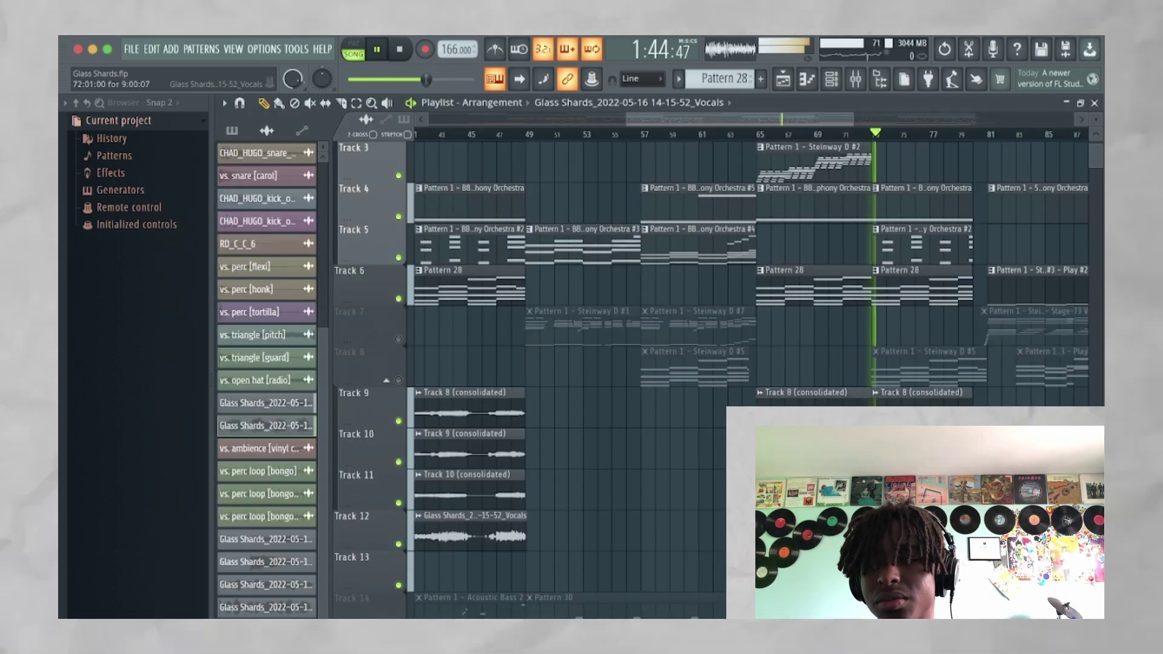
Solo Track 14 and open its Acoustic Bass 2 clip in the piano roll to play back the bassline
scroll(605, 302, down, 4)
scroll(605, 303, down, 2)
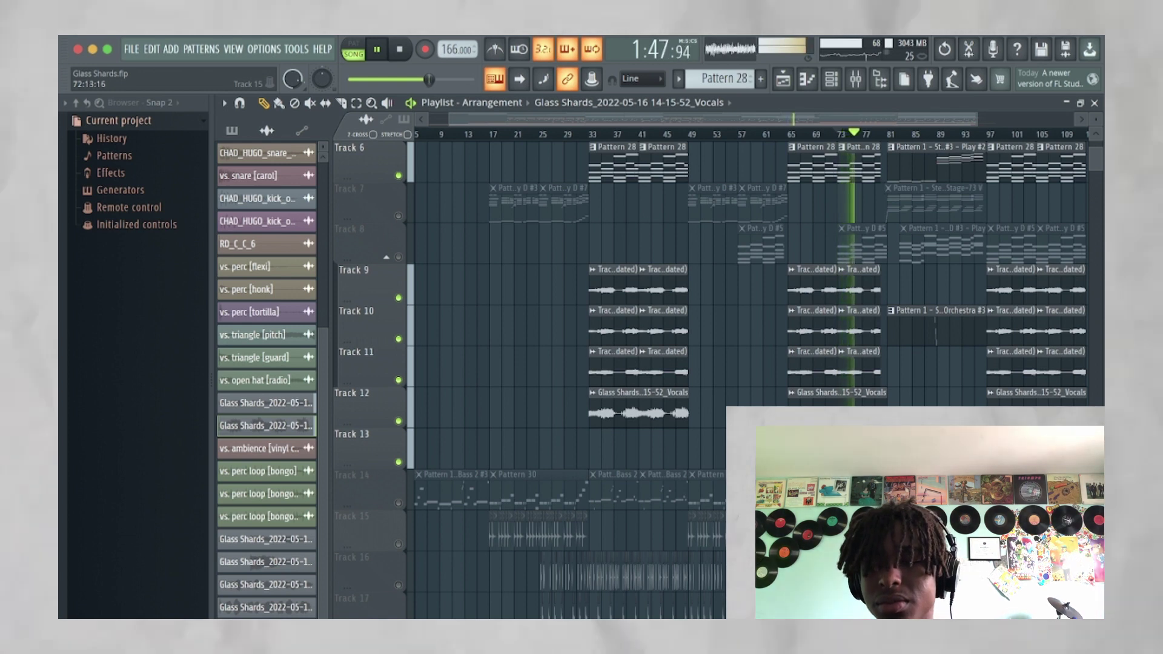
scroll(752, 272, up, 2)
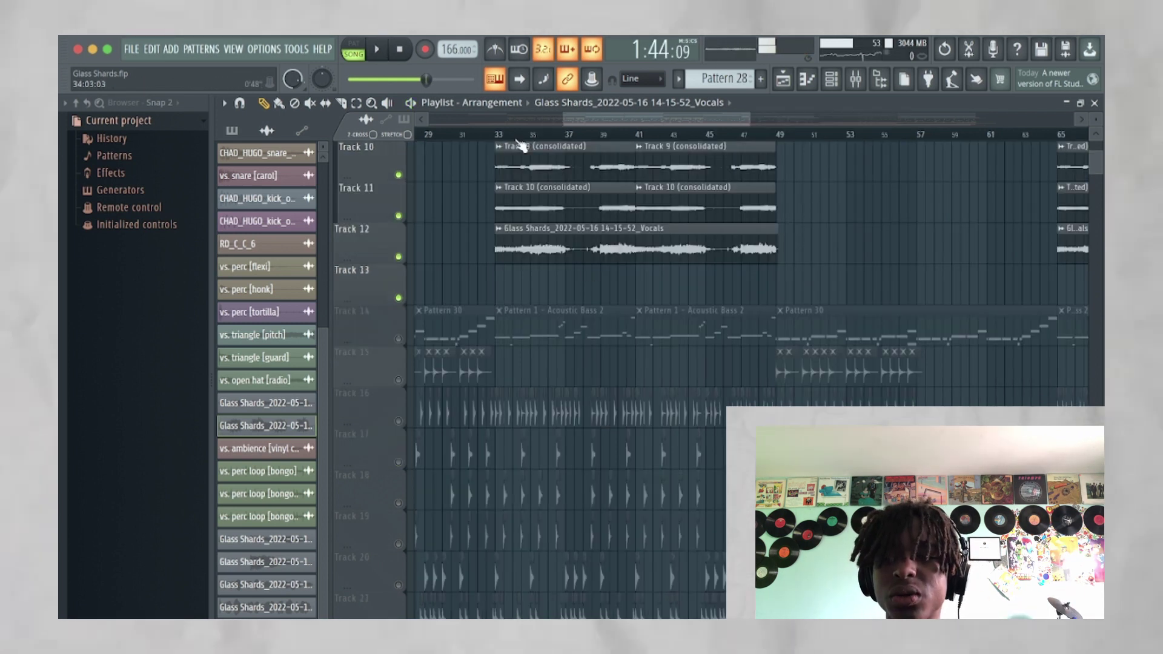
right_click(398, 339)
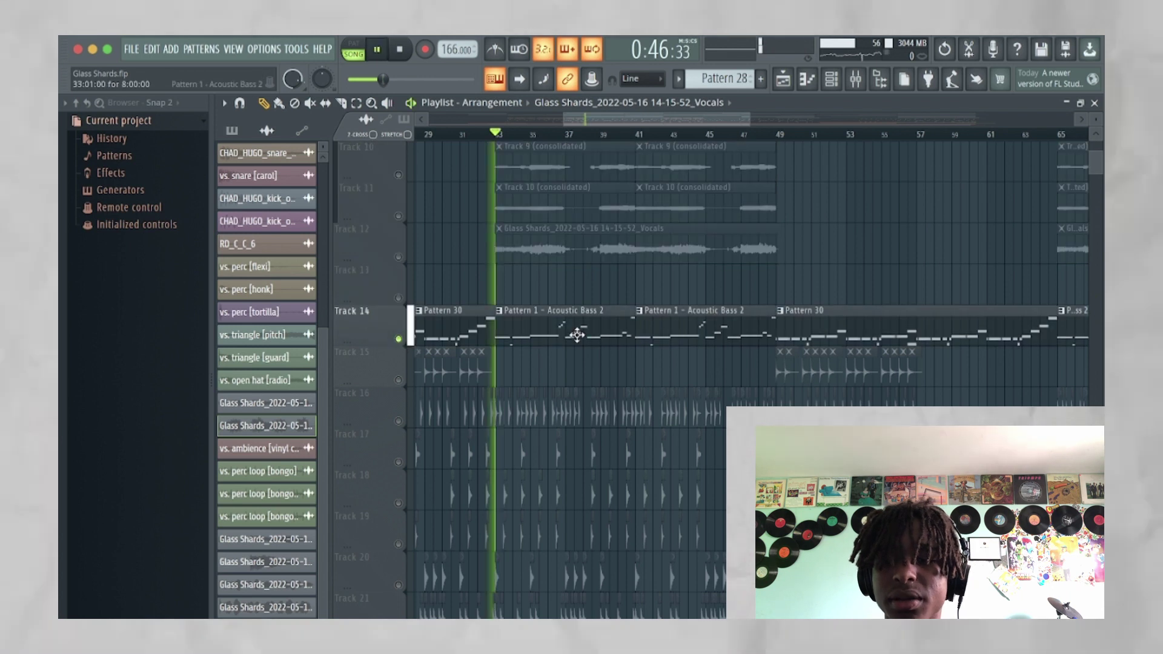
double_click(577, 335)
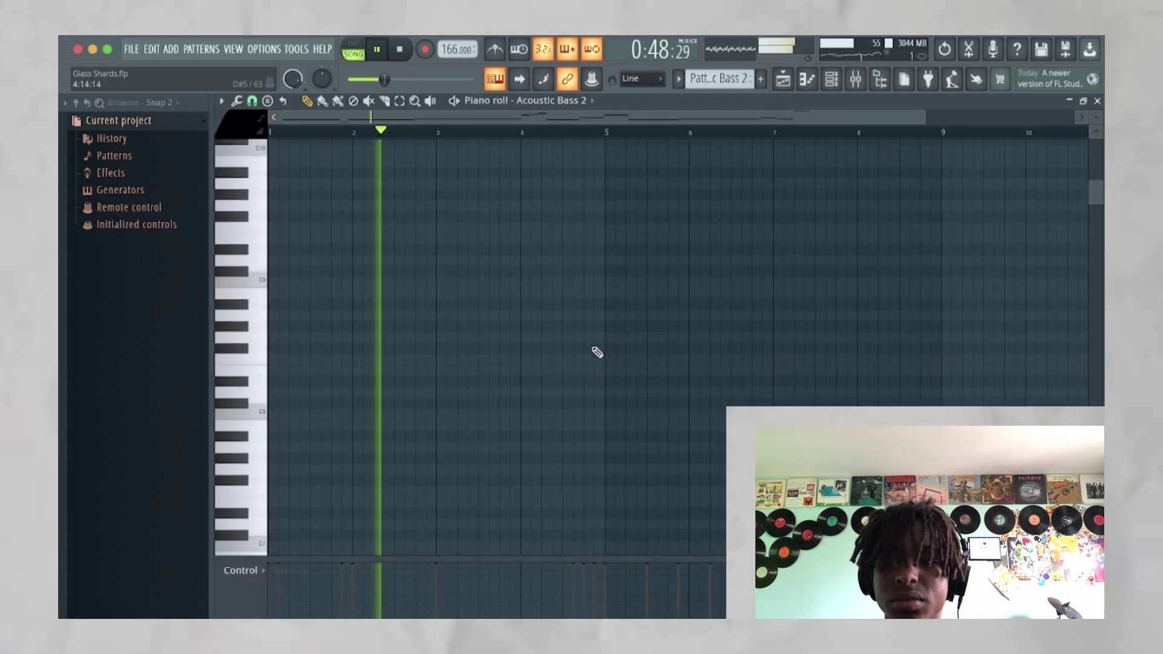
scroll(596, 352, down, 10)
scroll(404, 554, up, 4)
scroll(399, 556, up, 2)
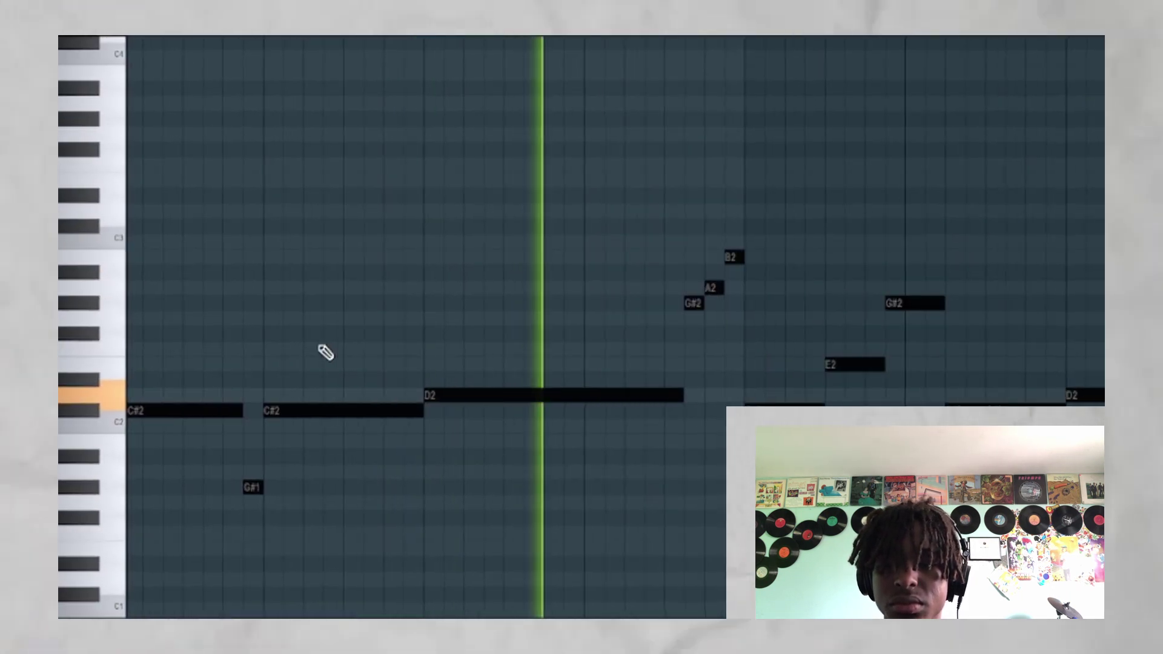
scroll(321, 351, down, 4)
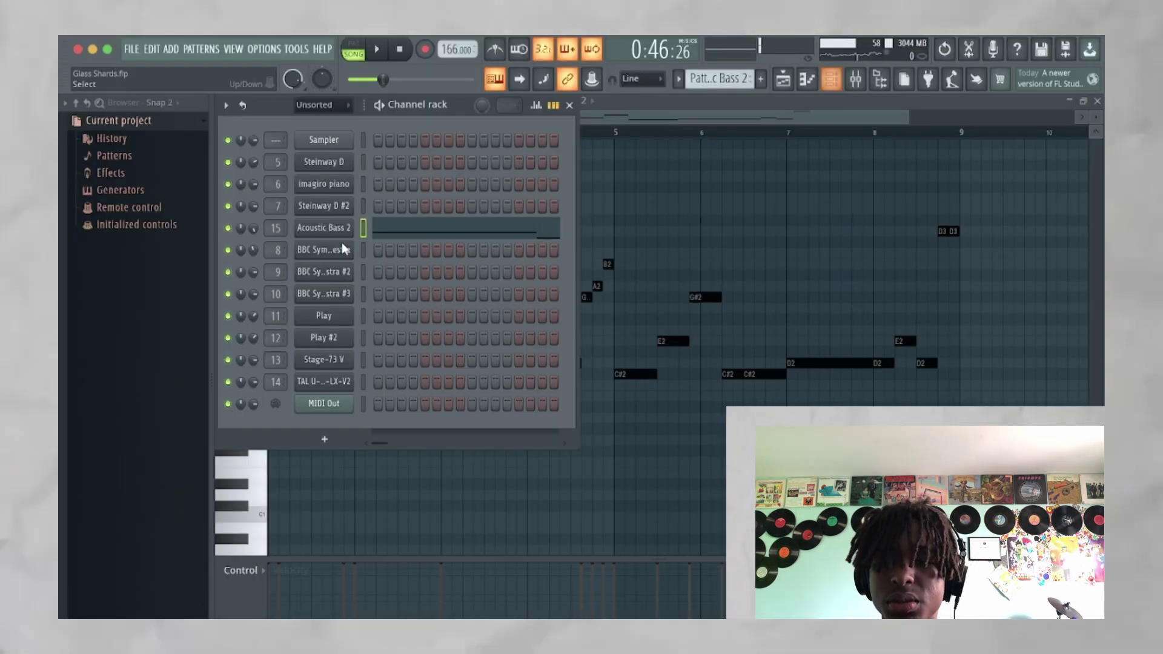
View the Acoustic Bass 2 channel's instrument, and select the short G#1 note in the bassline
click(325, 229)
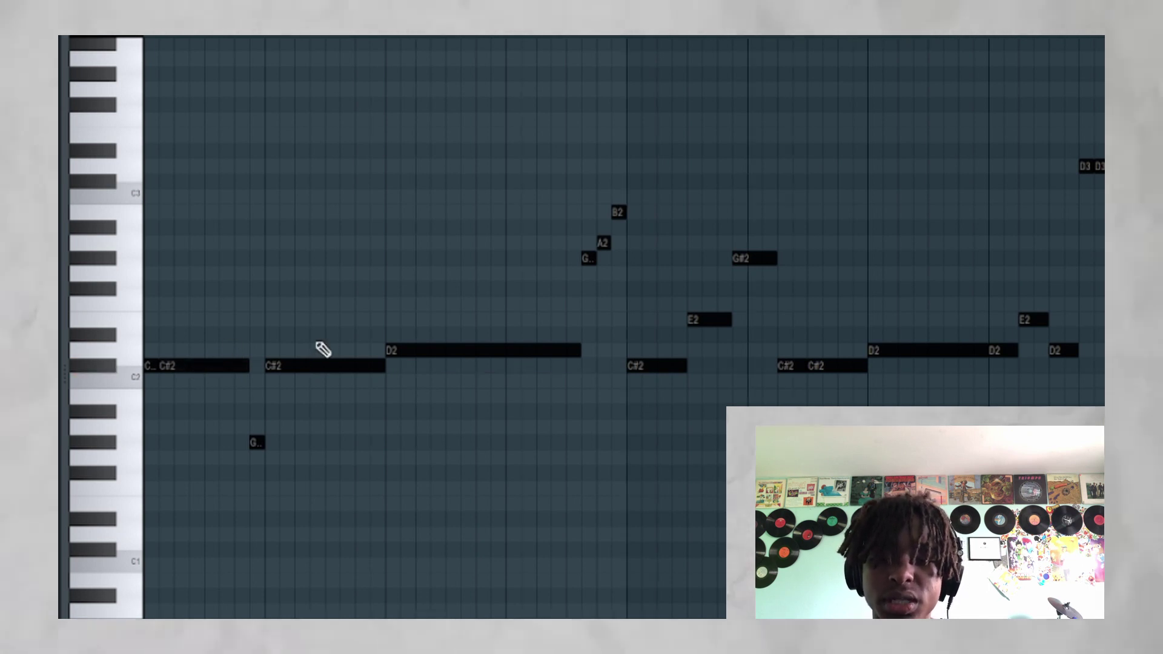
drag(322, 344, 151, 395)
click(340, 420)
click(254, 442)
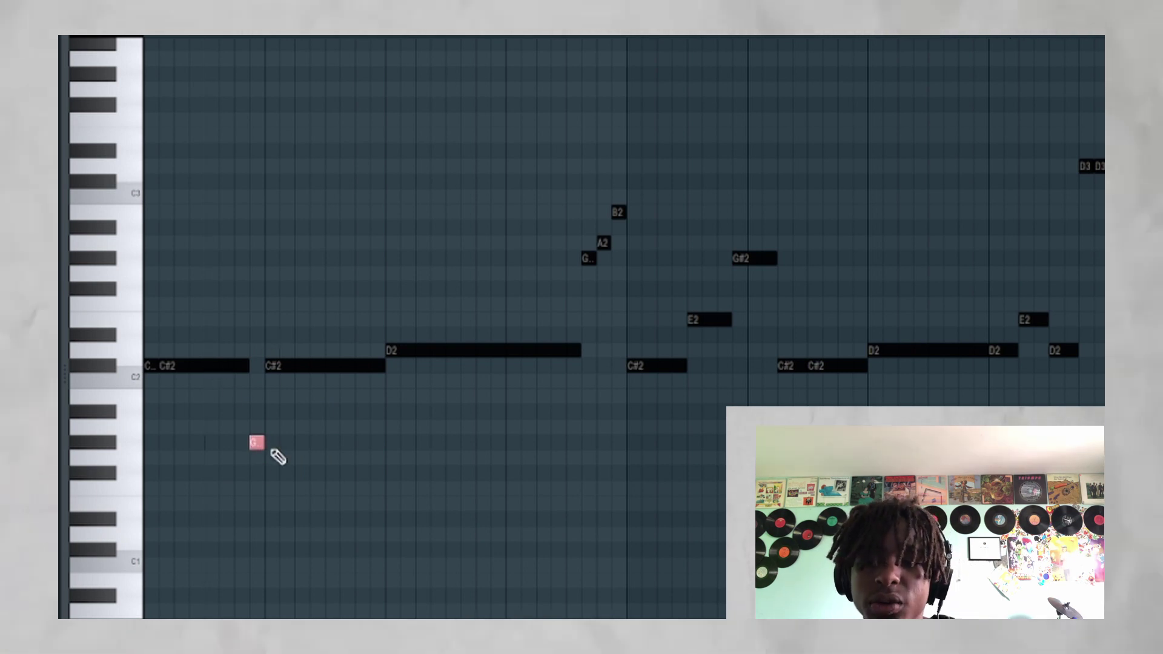
Try a D2 note between the bassline's C#2 and E2 notes, and delete it
scroll(636, 255, up, 3)
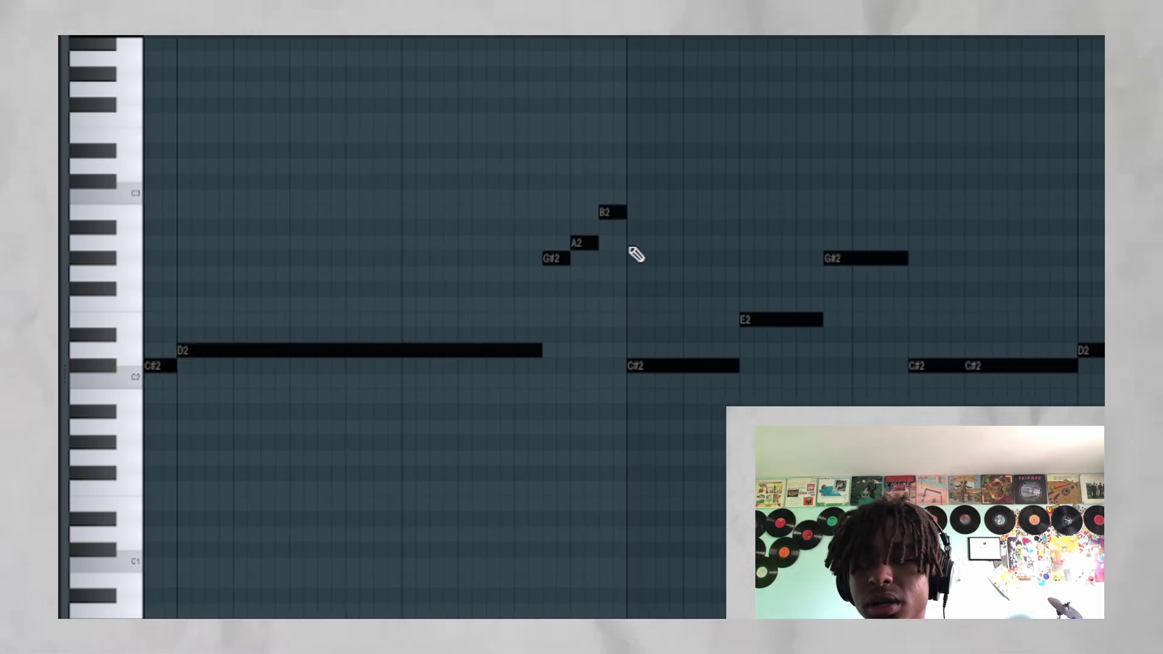
click(553, 42)
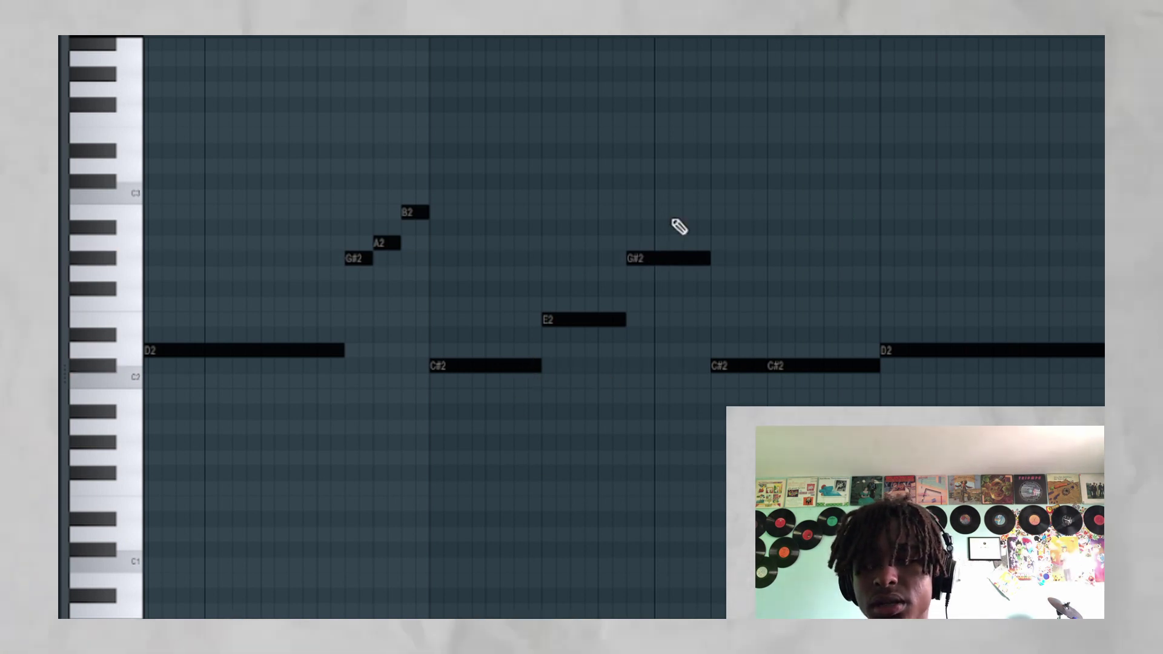
click(497, 371)
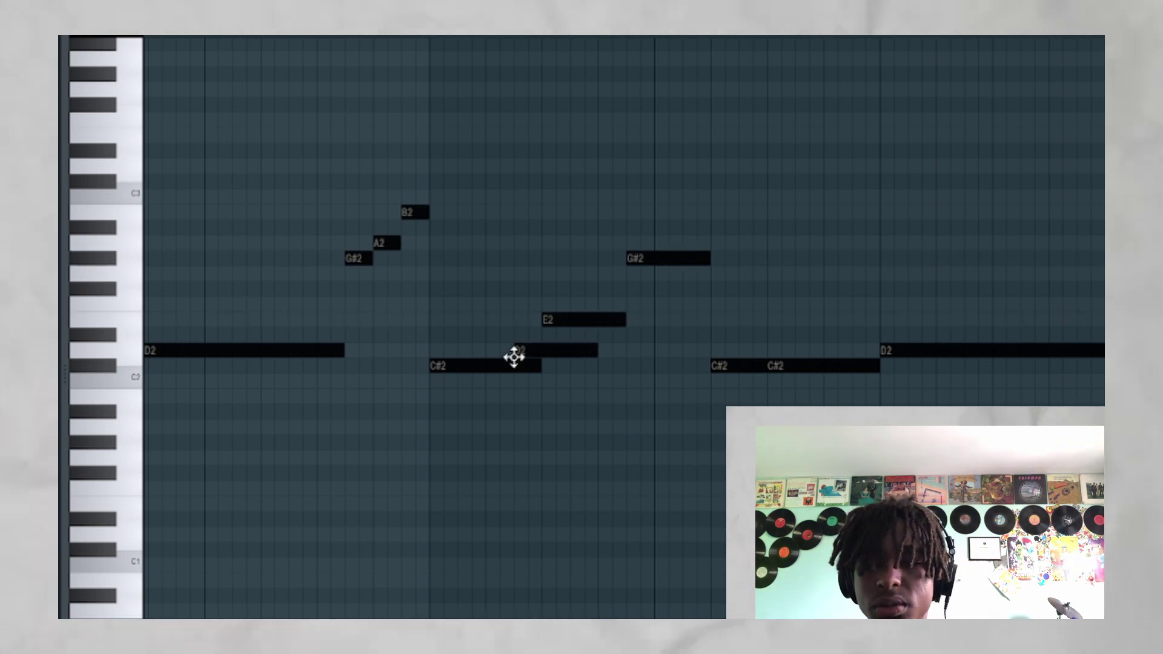
right_click(566, 351)
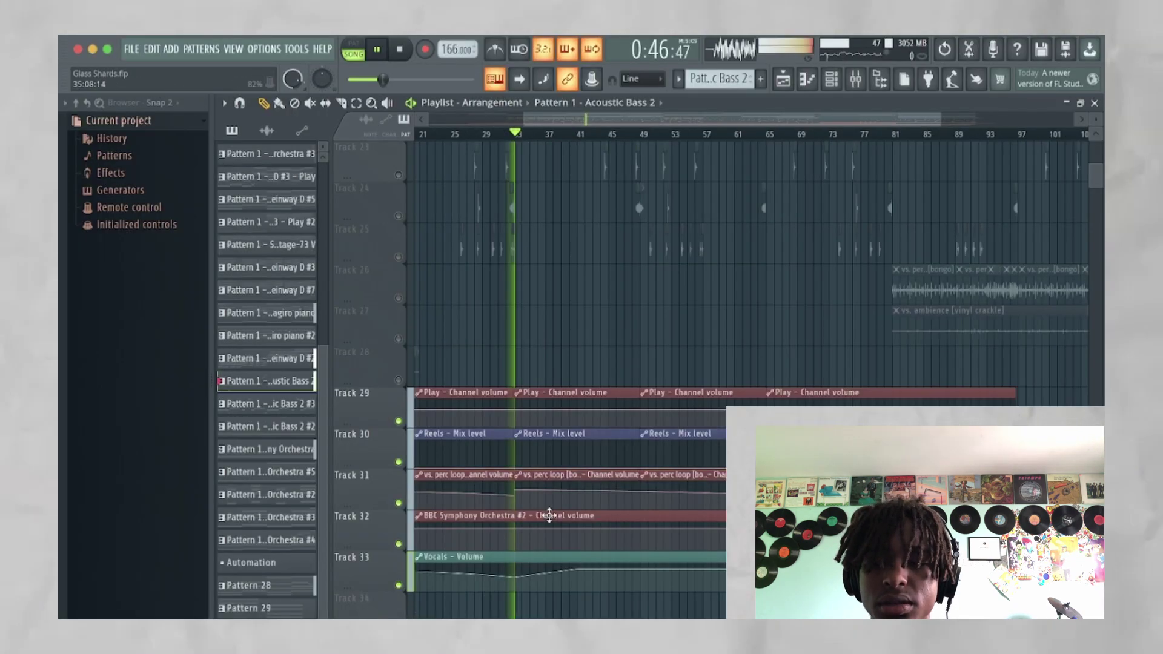
Examine the playlist's hook and verse clips around bar 49 across all tracks during playback
scroll(549, 515, down, 3)
scroll(779, 384, up, 10)
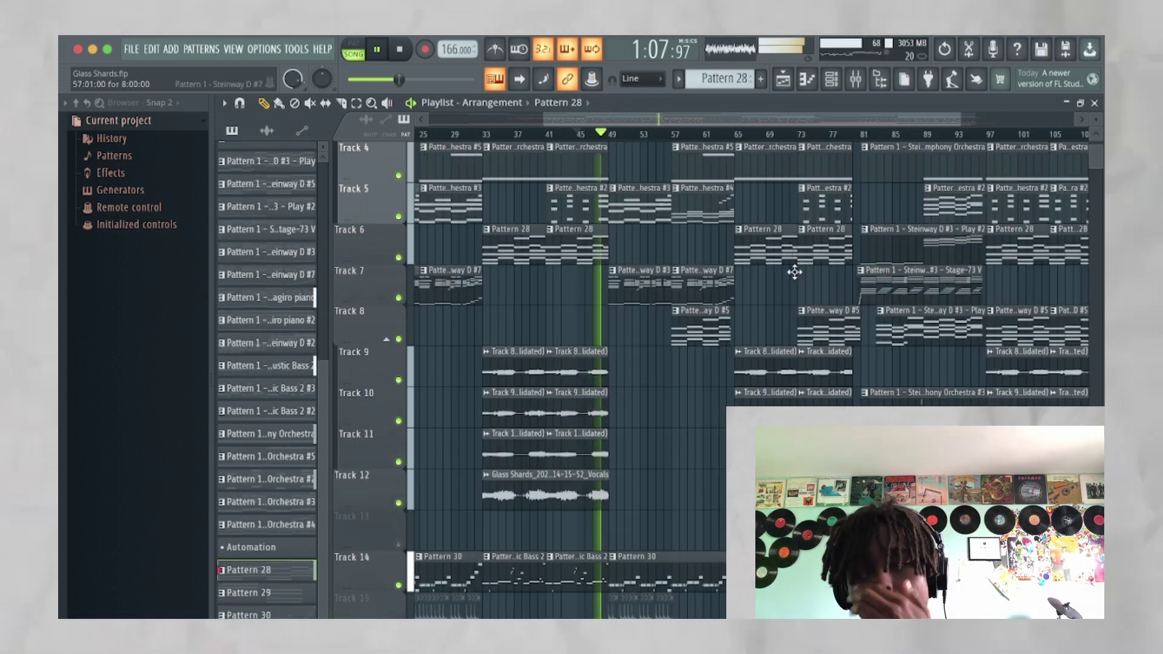
ctrl+scroll(795, 272, up, 2)
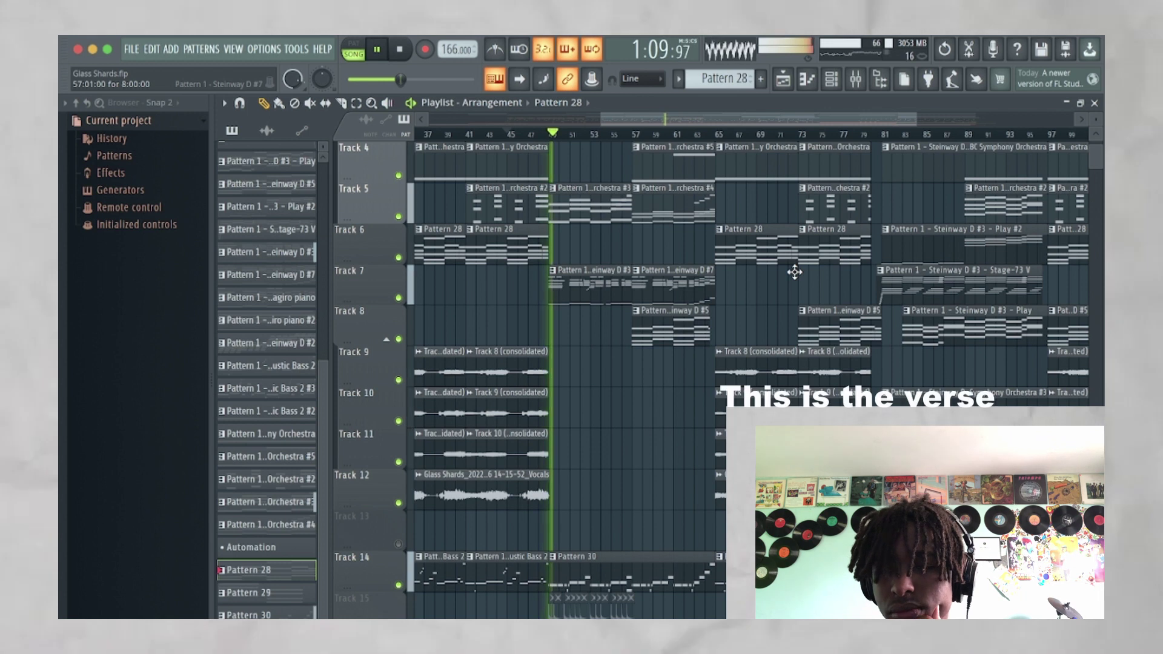
ctrl+scroll(794, 272, up, 3)
scroll(797, 275, down, 3)
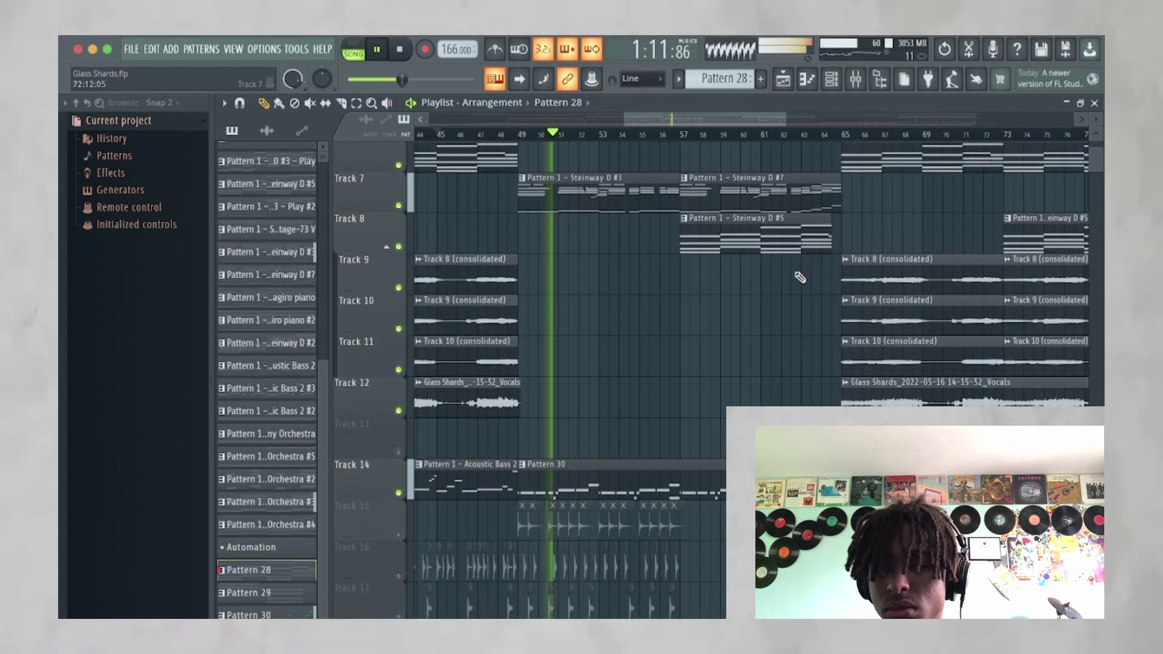
scroll(799, 276, down, 7)
scroll(799, 277, up, 1)
scroll(800, 277, down, 1)
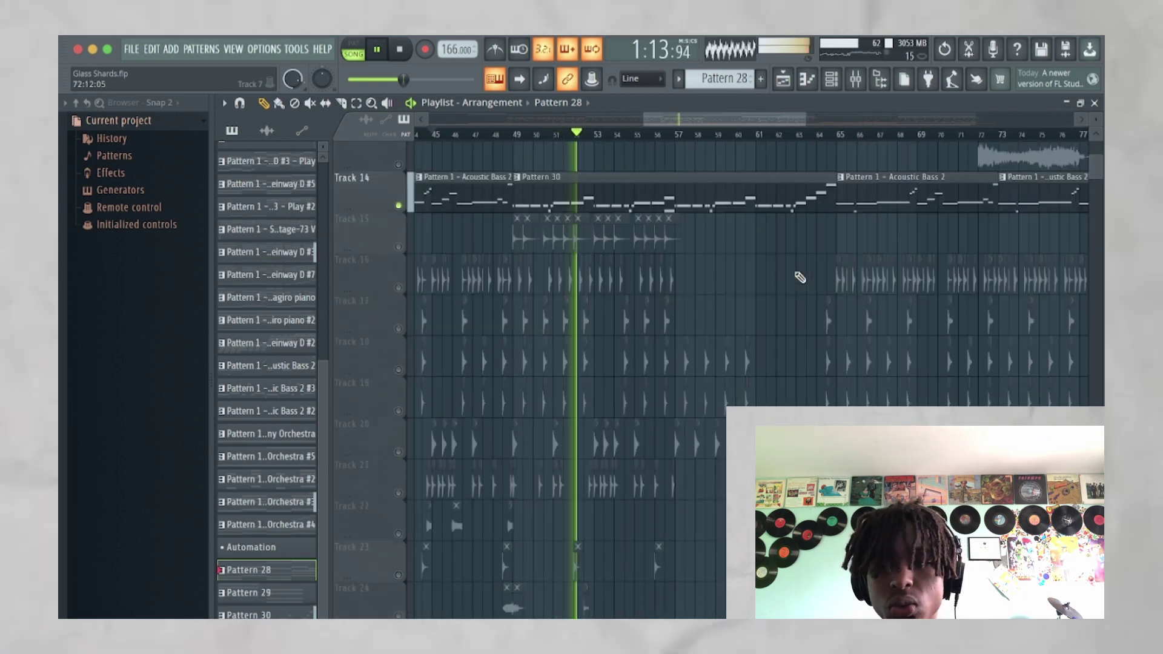
Stop playback and solo Track 7 with its Steinway D #3 and #7 verse clips
scroll(800, 277, up, 8)
key(space)
ctrl+scroll(799, 277, up, 2)
ctrl+click(399, 216)
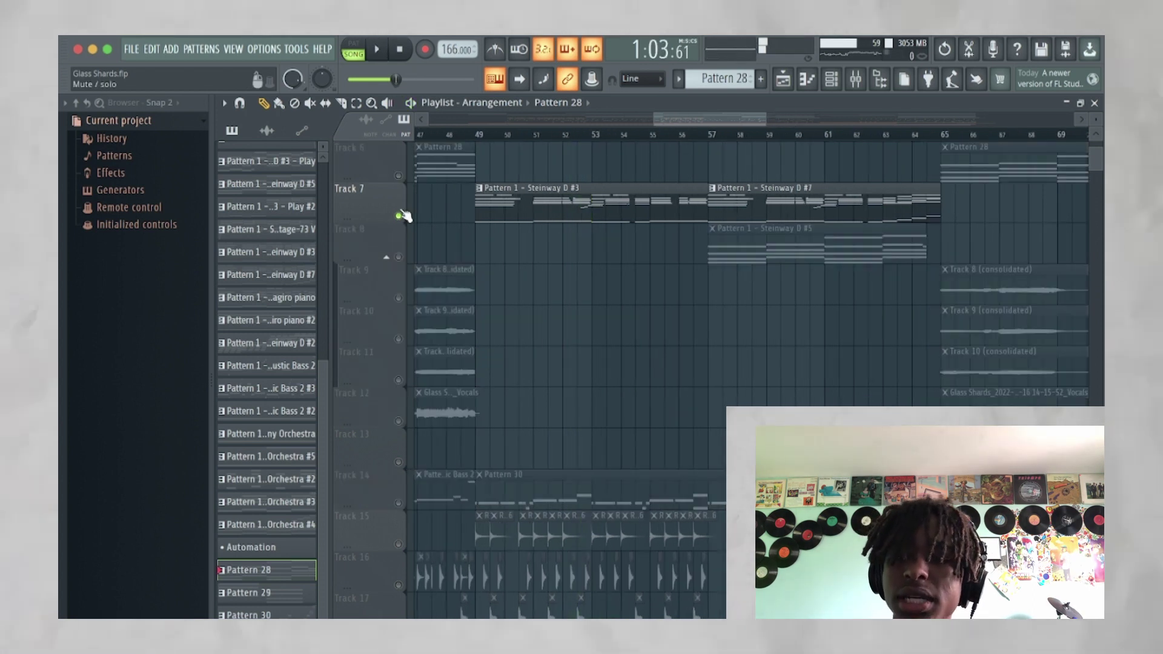
Play Track 7's Steinway D #3 clip from bar 49, bring up the channel rack, and stop playback
click(479, 134)
key(space)
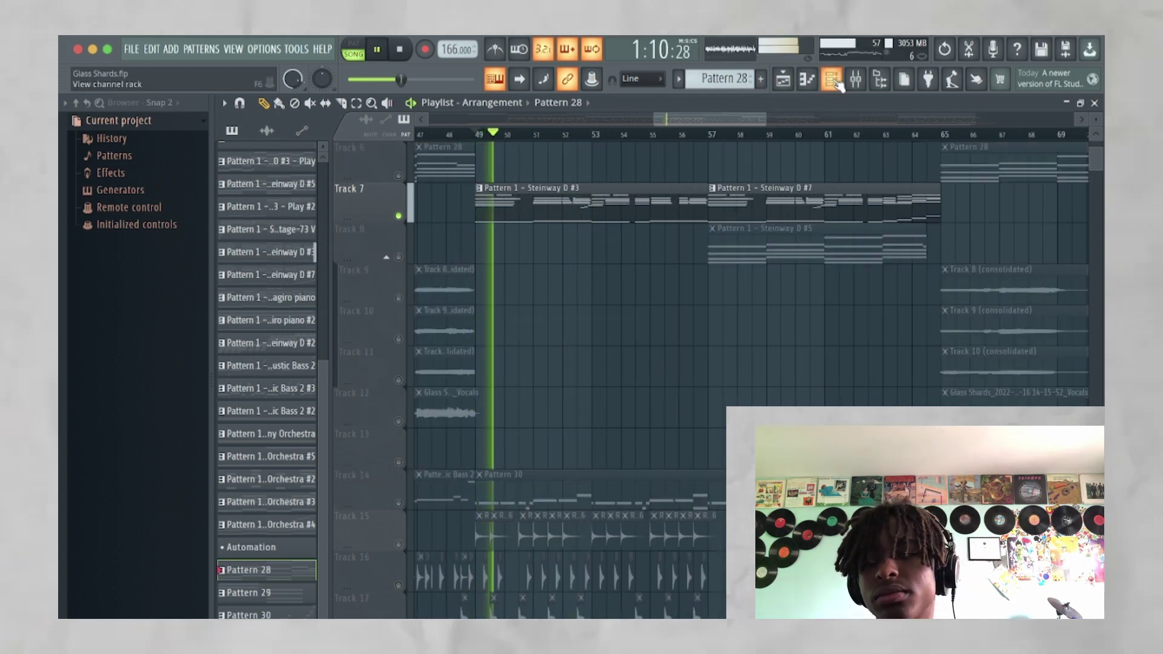
key(F6)
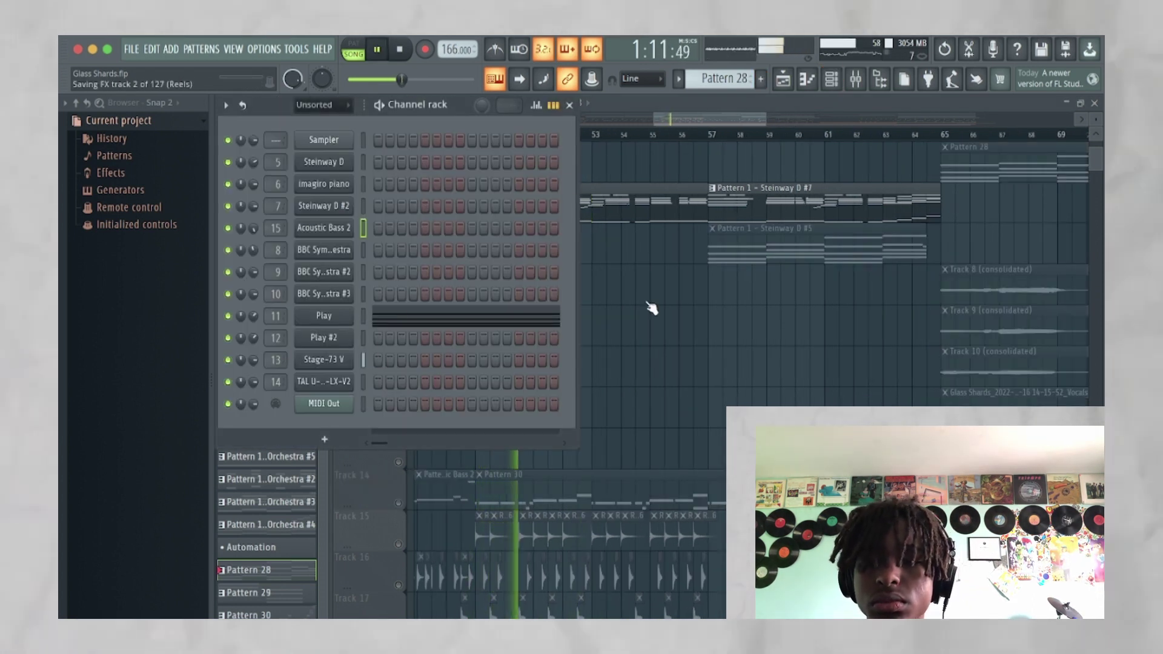
key(F6)
key(F6)
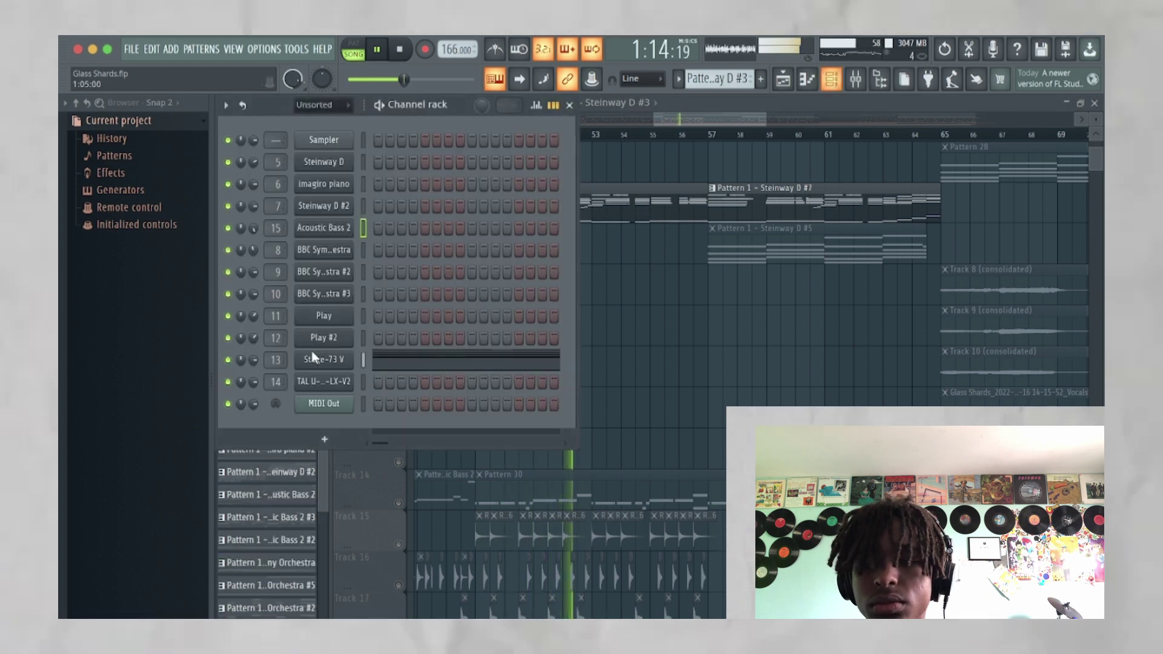
key(space)
View the Stage-73 V channel's instrument and look up its PersonOfInterest preset in the preset list
click(315, 360)
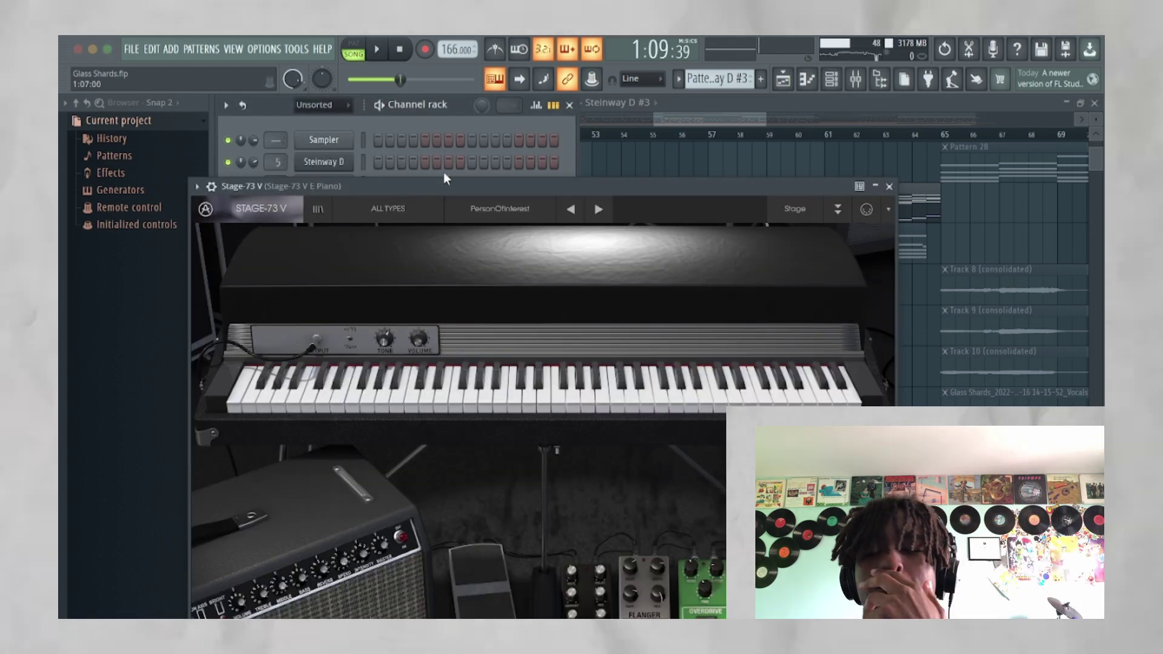
drag(443, 182, 470, 91)
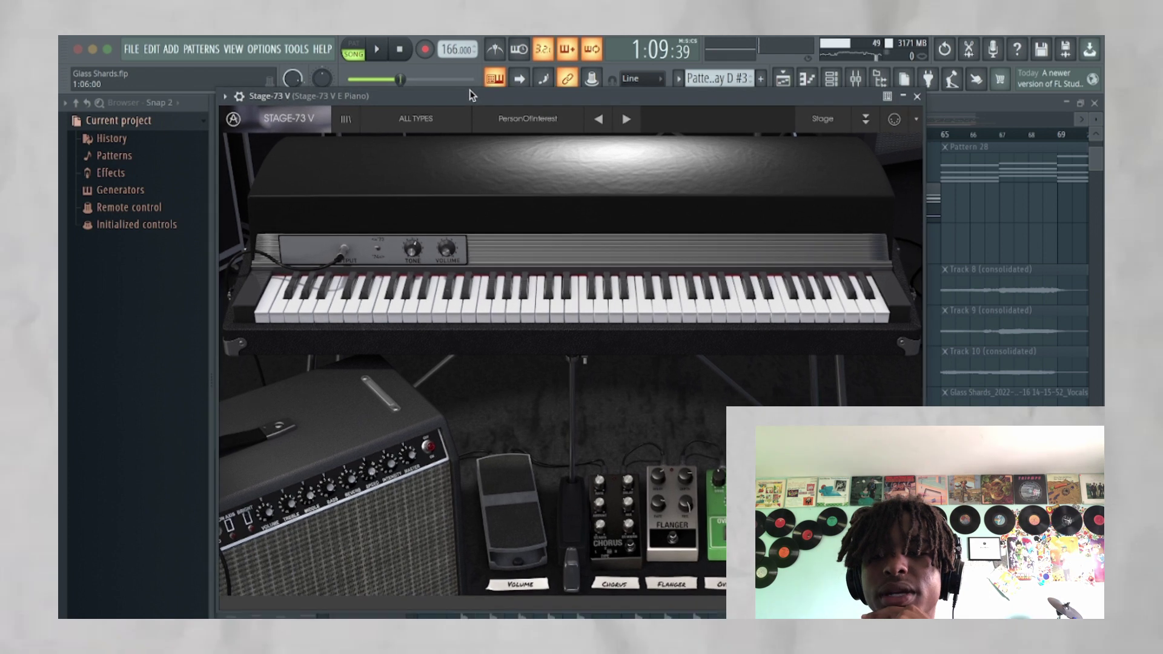
click(427, 125)
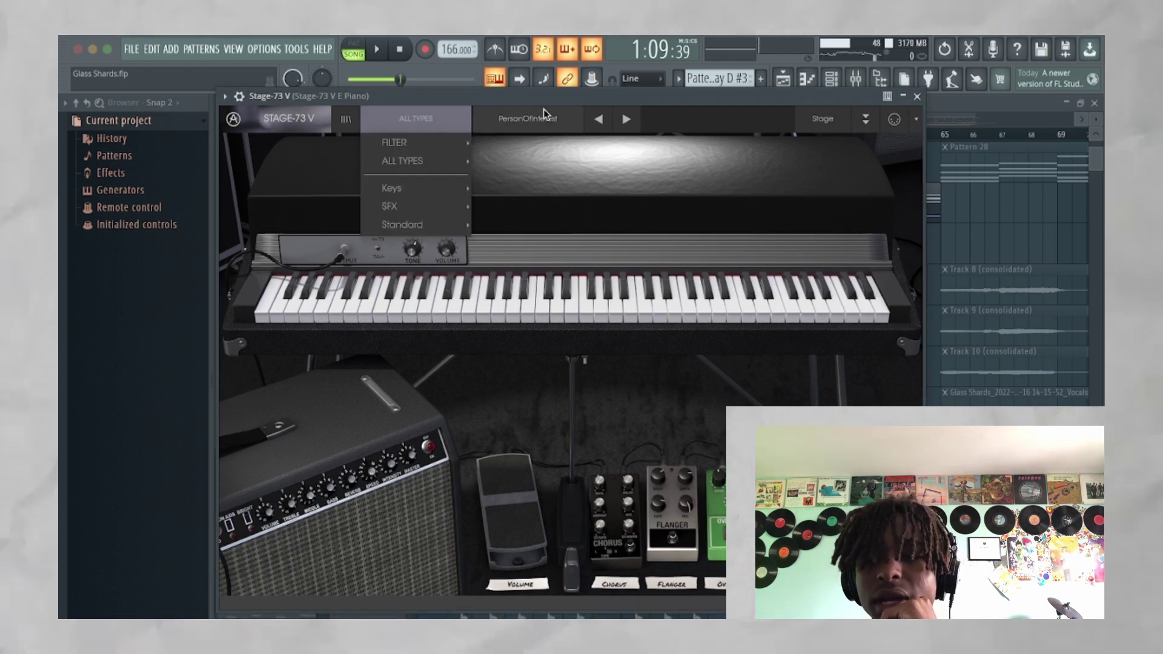
click(543, 113)
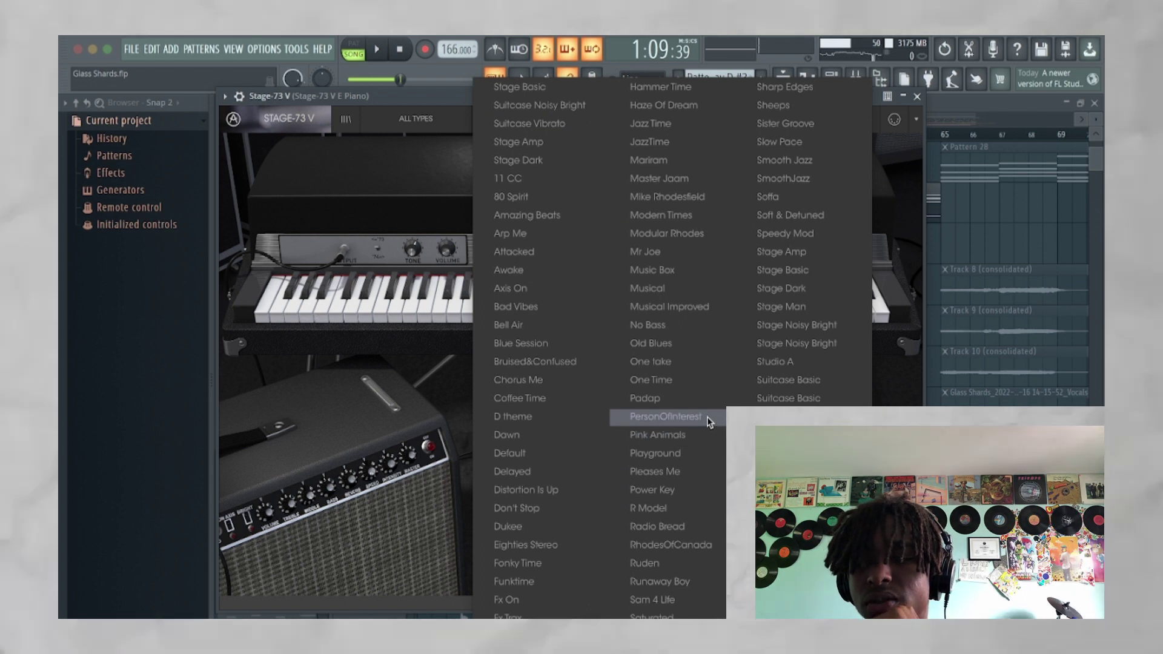
Inspect the FF Pro-Q 3 and TAL-Reverb-2 effects on the Stage-73 V E Piano mixer channel
key(F9)
click(1031, 150)
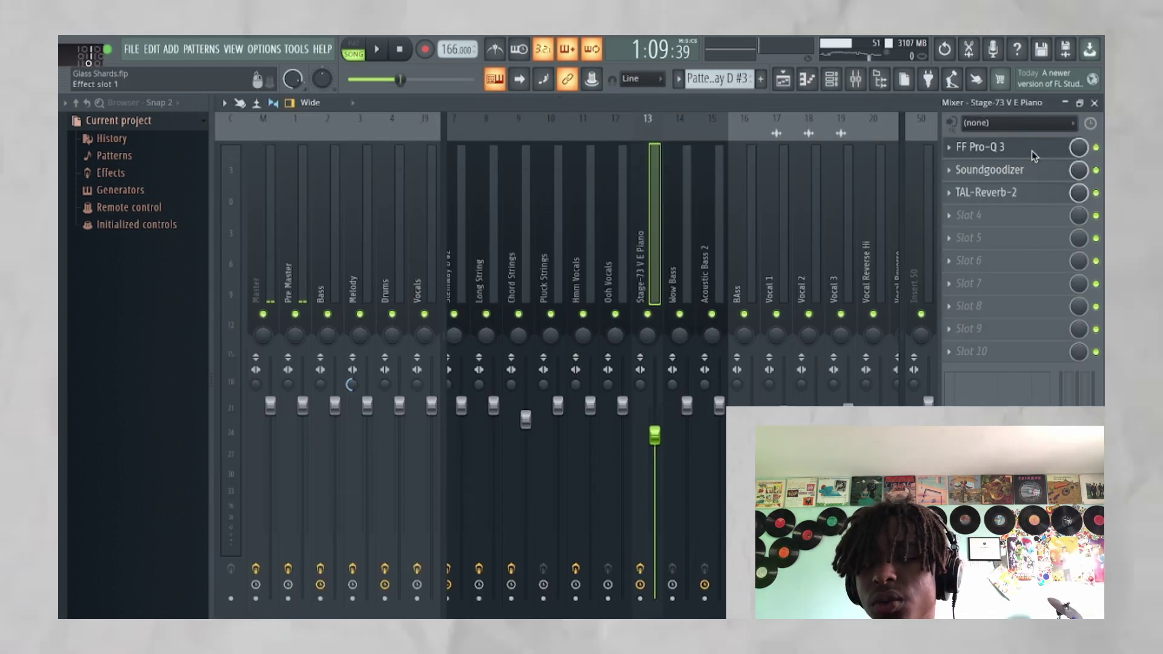
click(1010, 193)
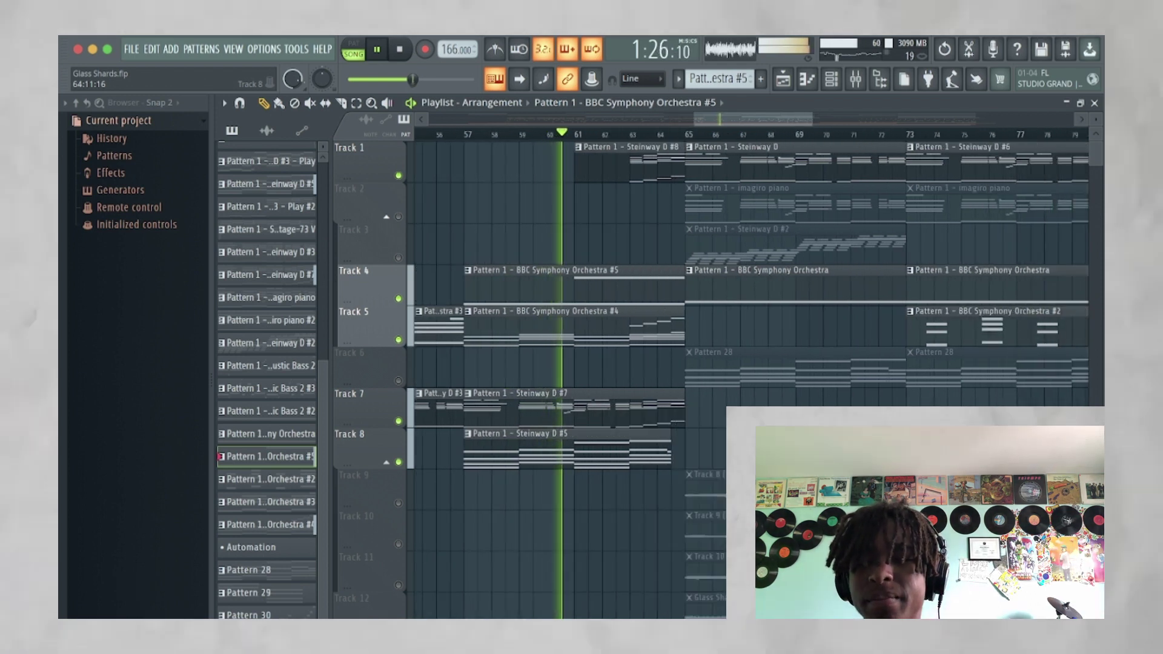
Examine the notes of Track 1's Steinway D #8 clip, and return to the playlist
double_click(659, 166)
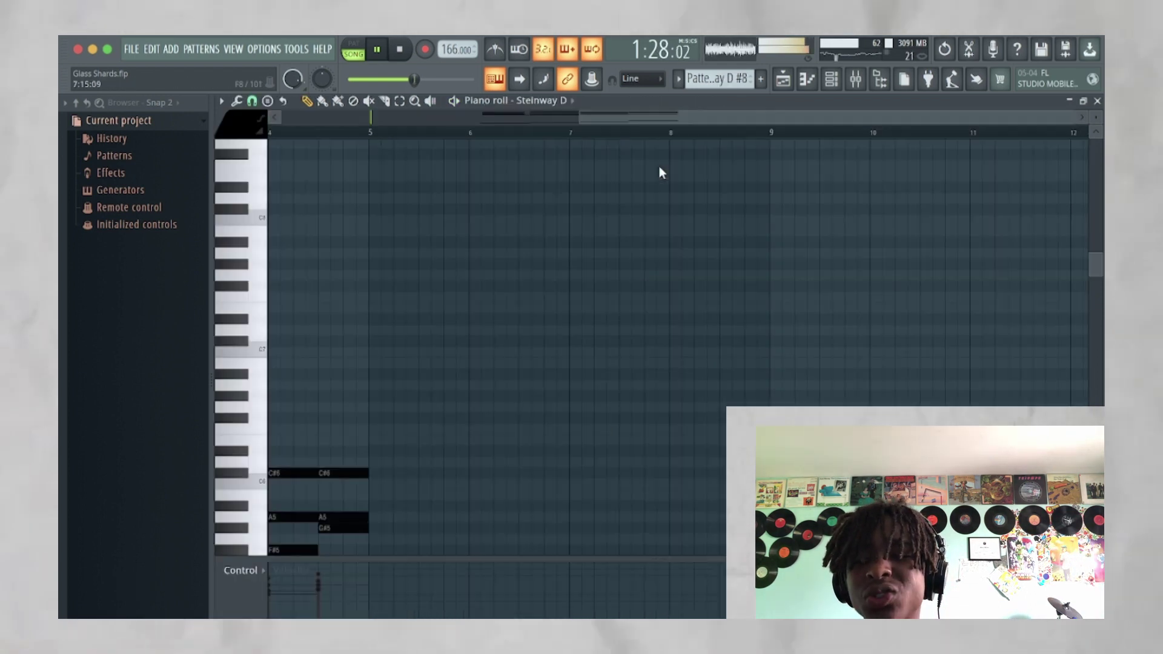
scroll(598, 380, down, 5)
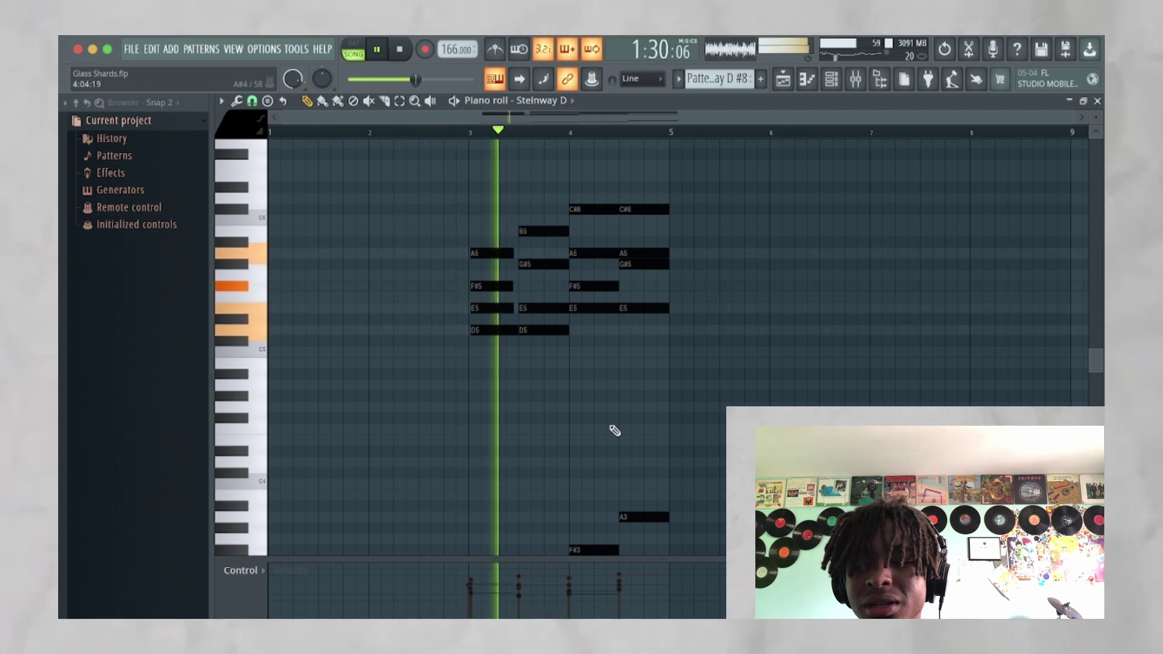
click(782, 83)
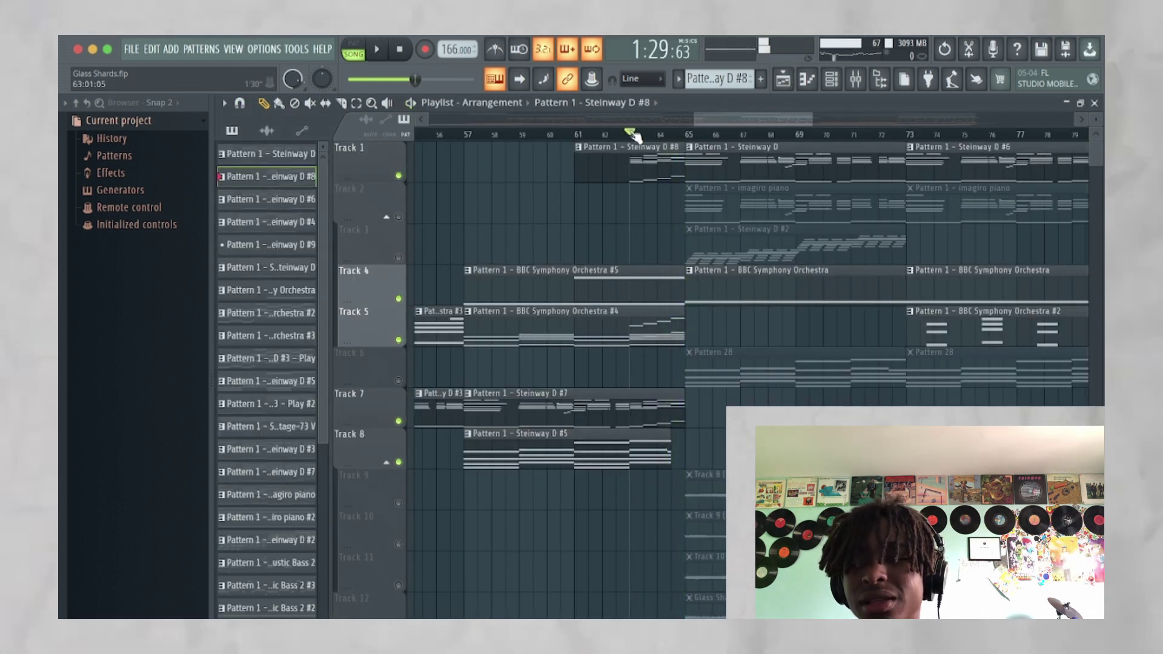
Unmute Track 14 with the Pattern 30 bassline and move the playback position to bar 49
scroll(654, 415, down, 8)
scroll(652, 415, up, 3)
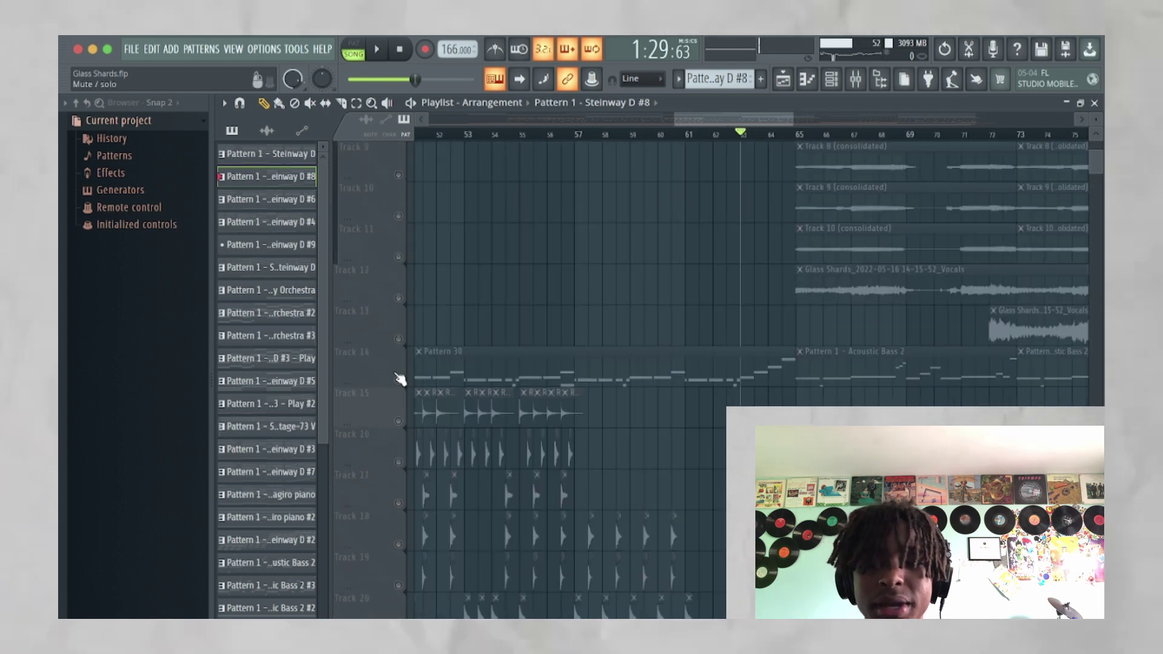
click(398, 380)
scroll(620, 423, down, 3)
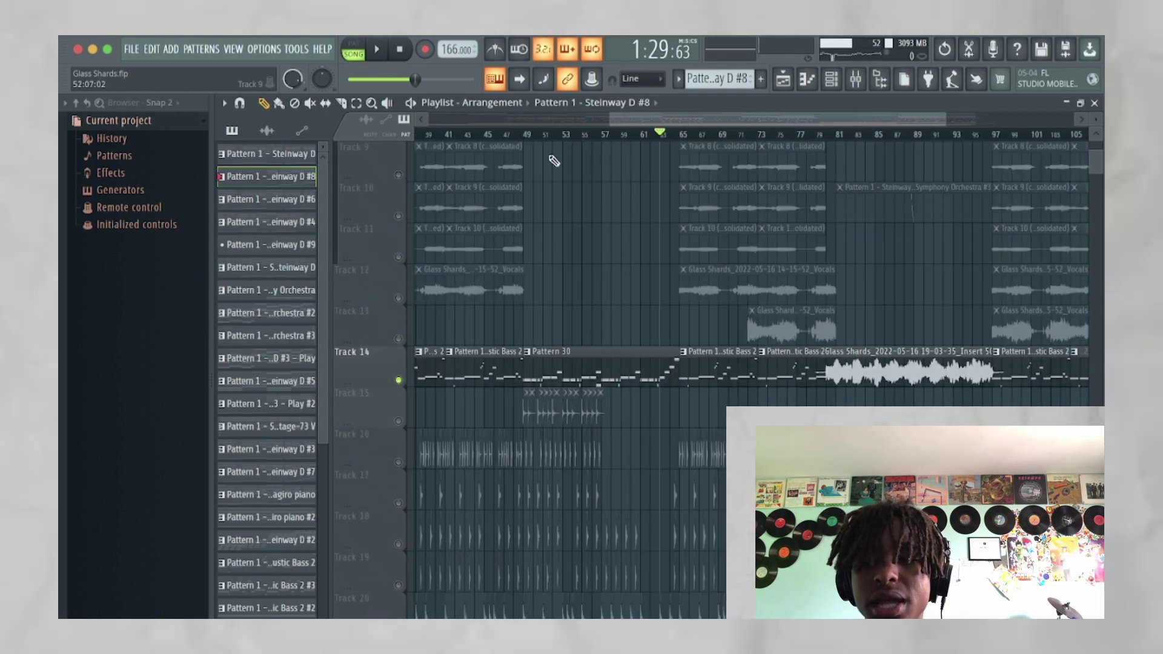
click(526, 135)
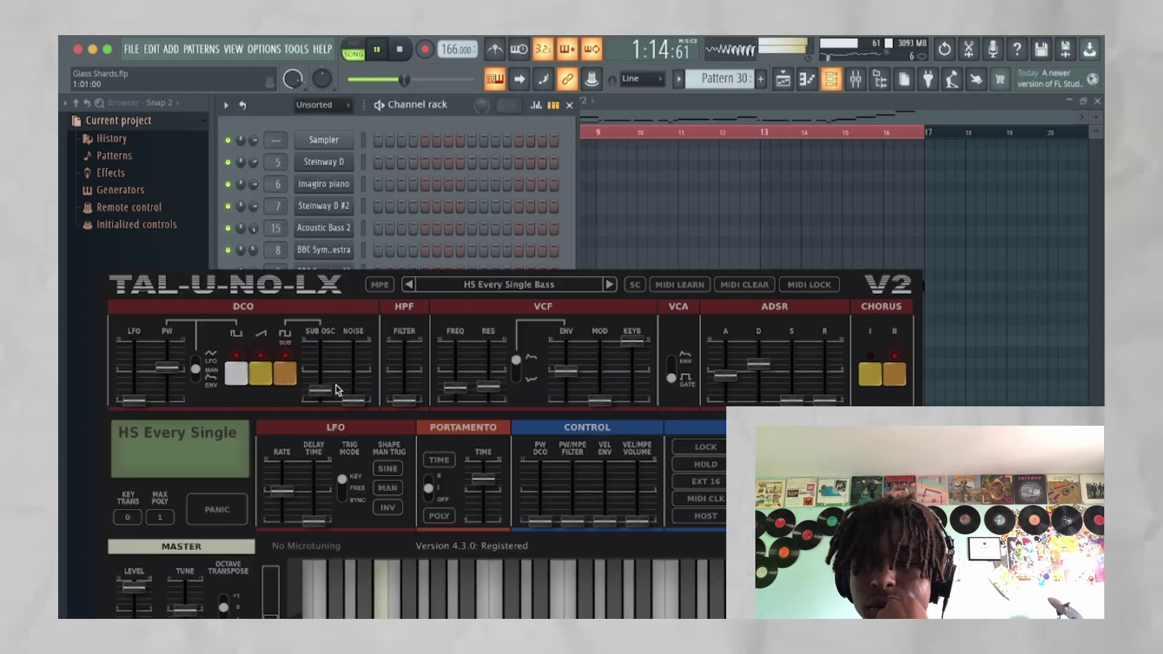
Inspect the Wow Bass's TAL-U-NO-LX instrument and its Pattern 30 notes, and try a lower portamento time
drag(562, 263, 584, 147)
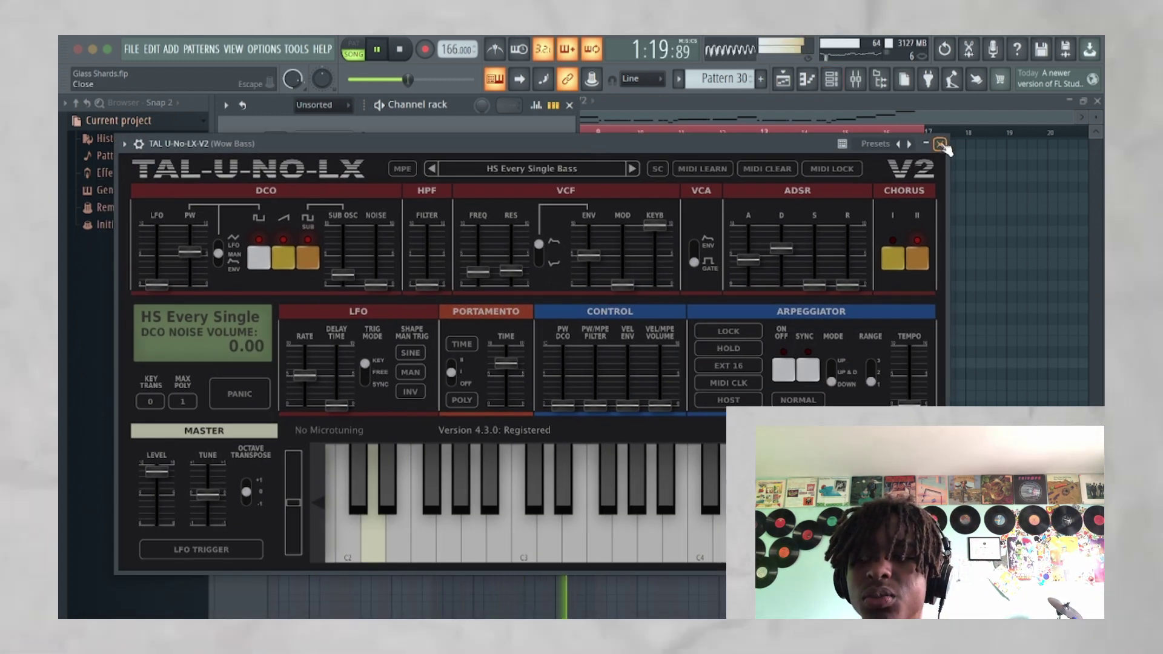
click(941, 145)
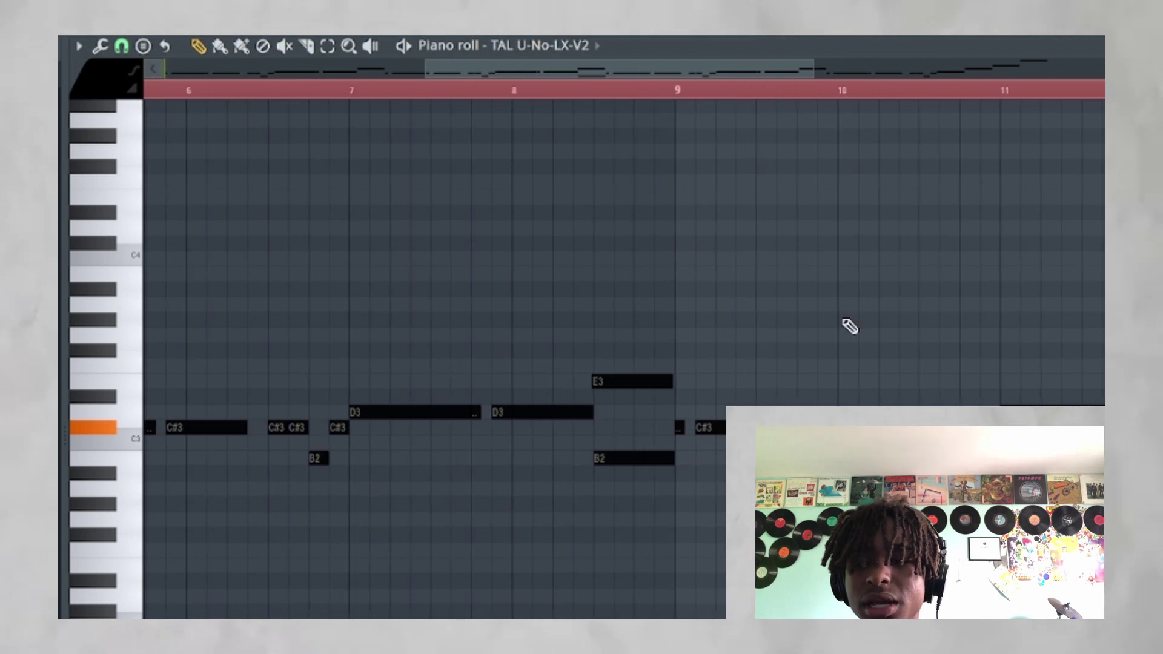
scroll(766, 298, up, 4)
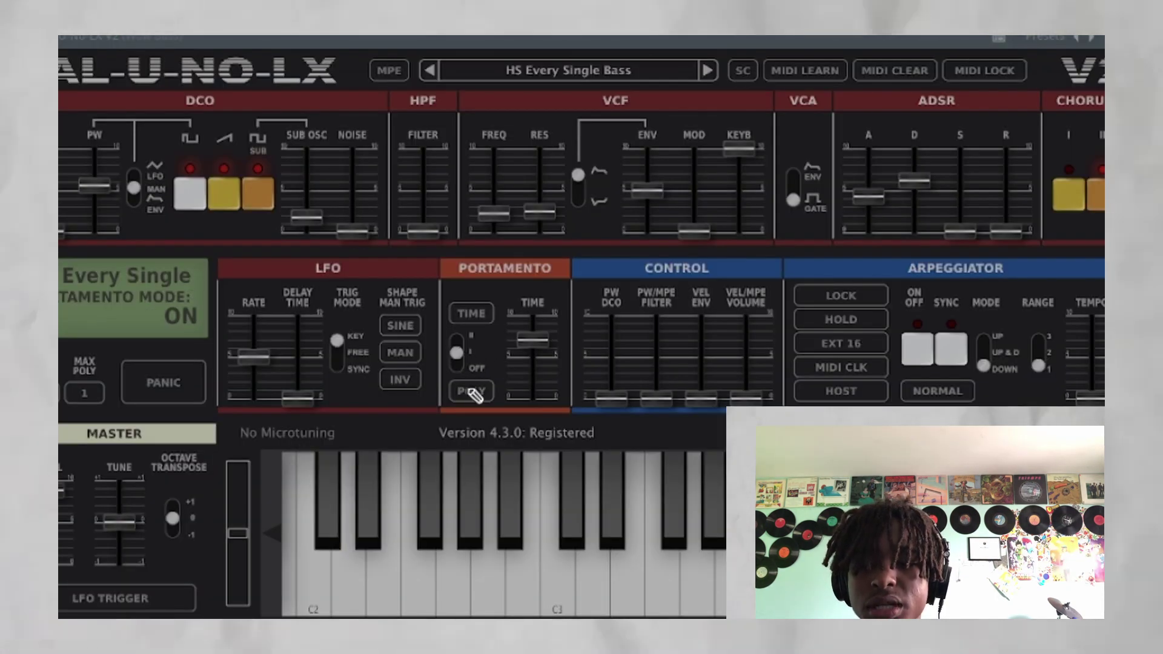
drag(536, 351, 536, 382)
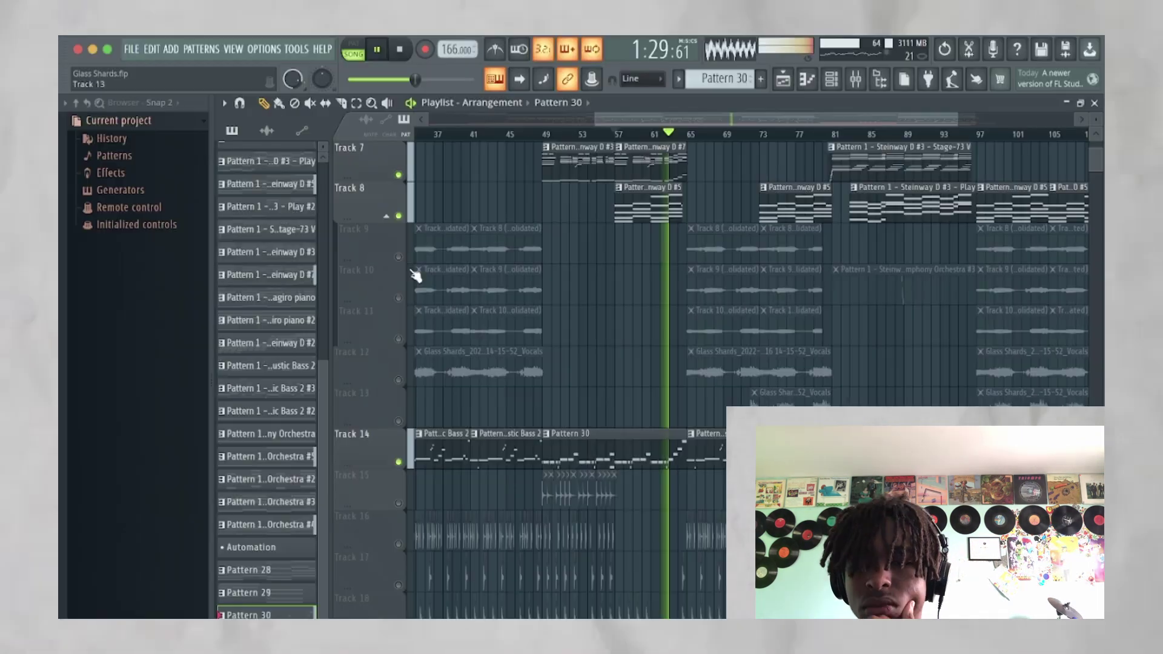
Unmute the vocal Tracks 9 to 13 during playback
click(398, 257)
click(398, 298)
click(398, 338)
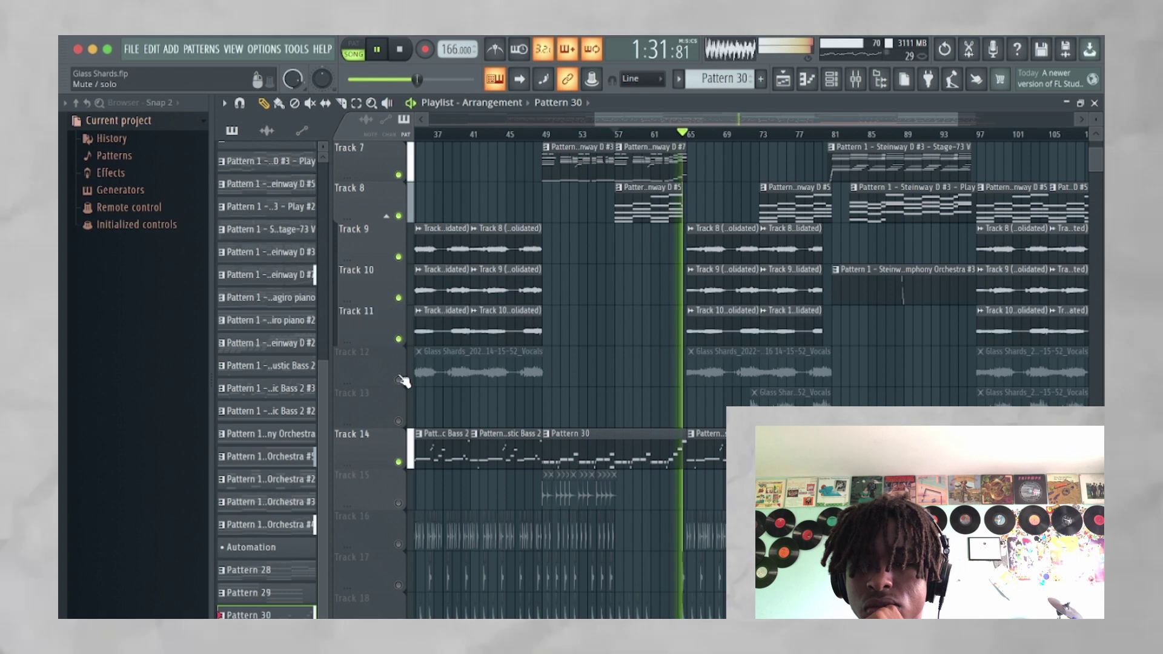
click(398, 380)
click(398, 421)
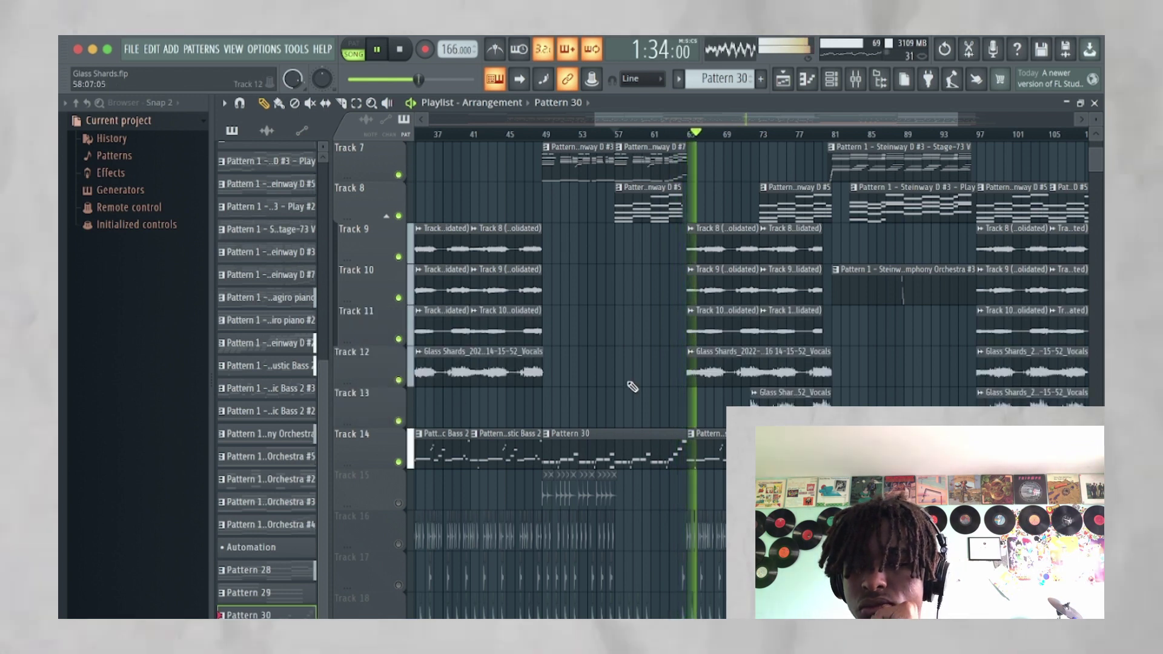
Look over the full arrangement during playback, stop it, and place the playback position in bar 62
scroll(852, 313, down, 6)
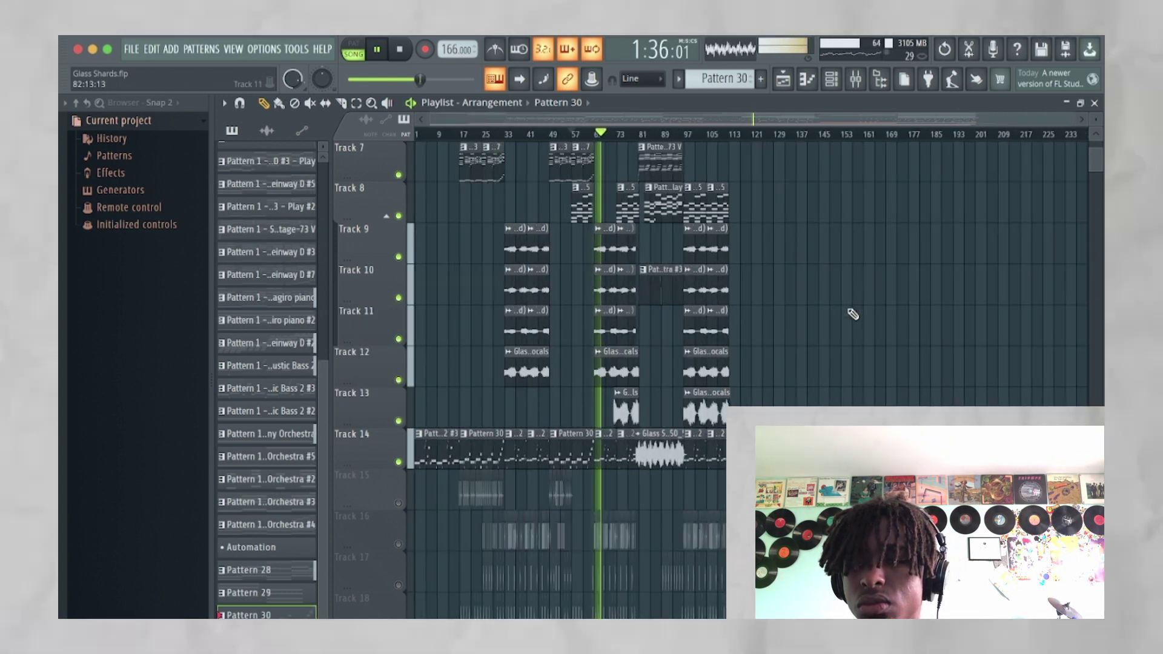
scroll(649, 314, up, 6)
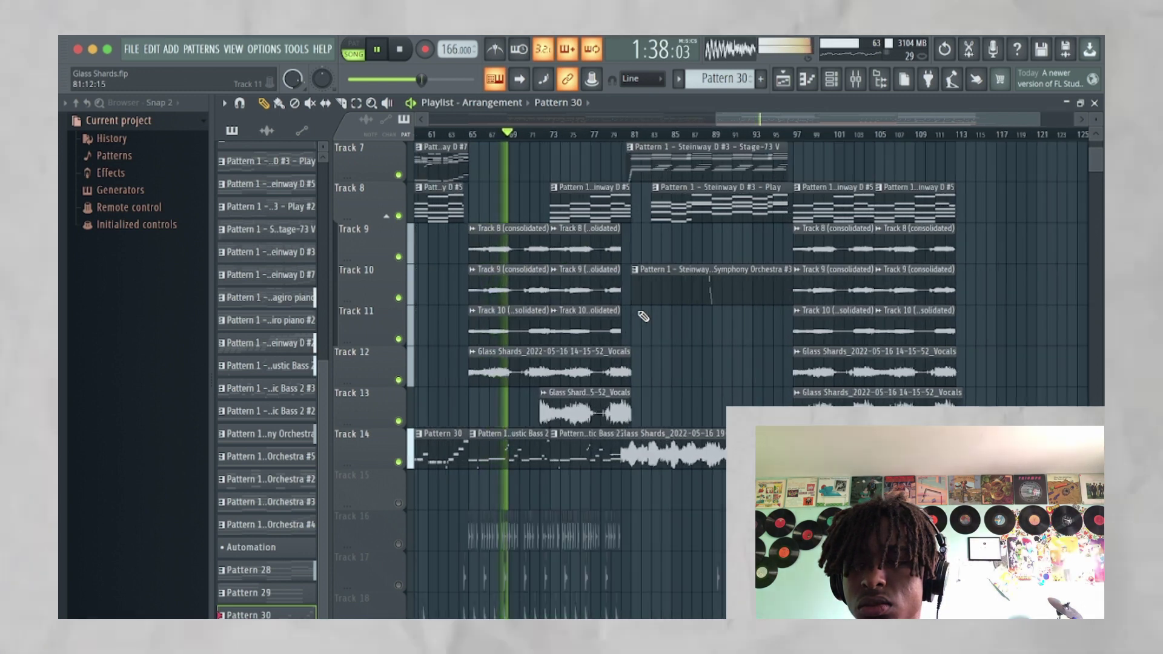
key(space)
scroll(674, 299, up, 4)
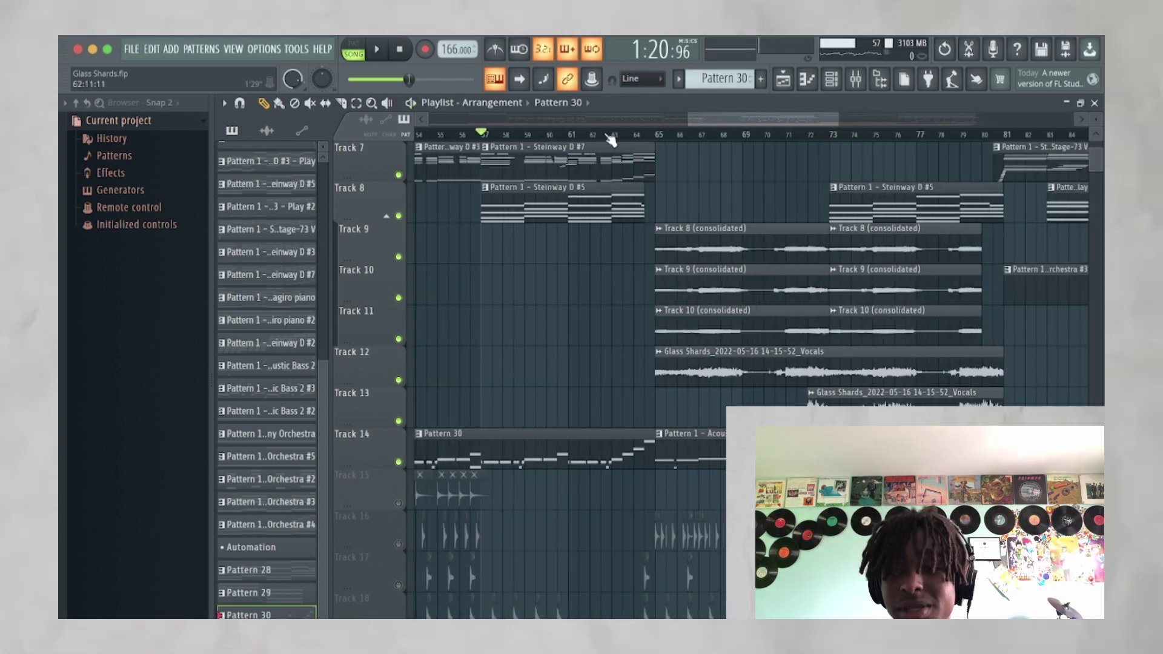
click(607, 136)
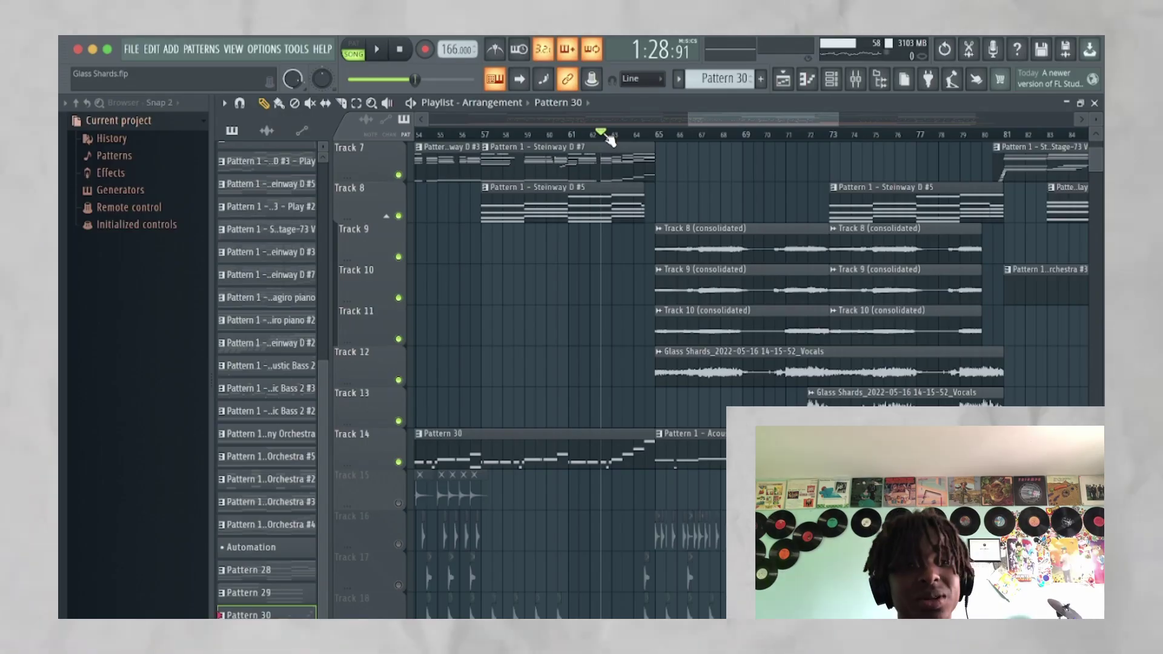
scroll(609, 139, down, 5)
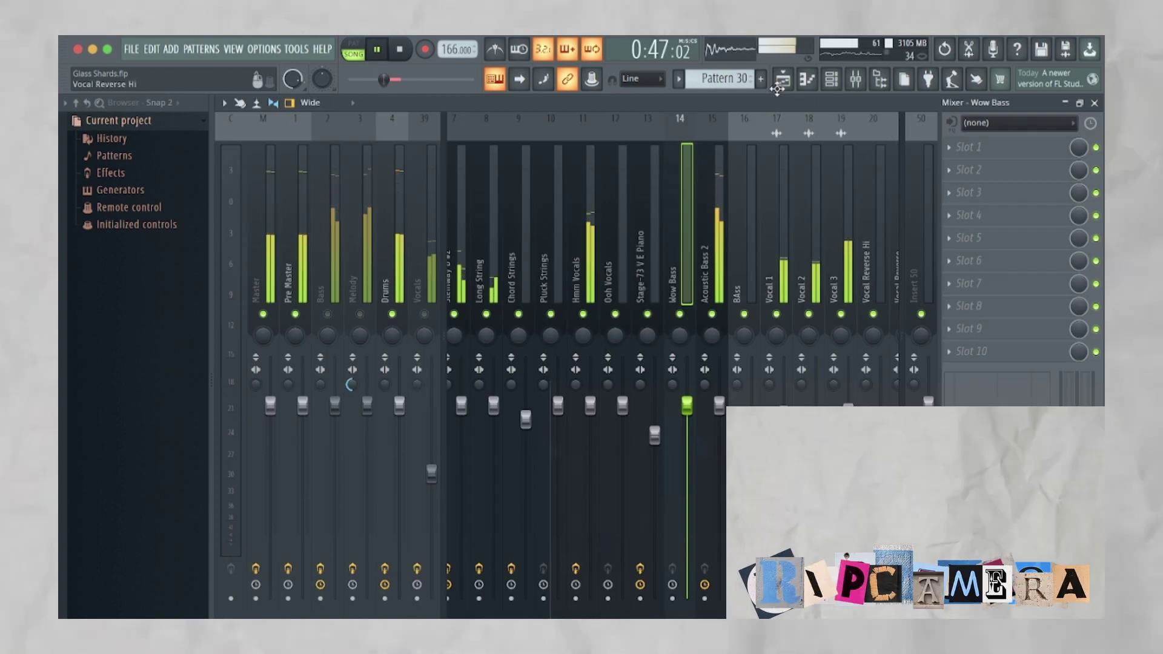
Return to the playlist's drum tracks around bar 33 and mute Tracks 17 to 21
click(782, 80)
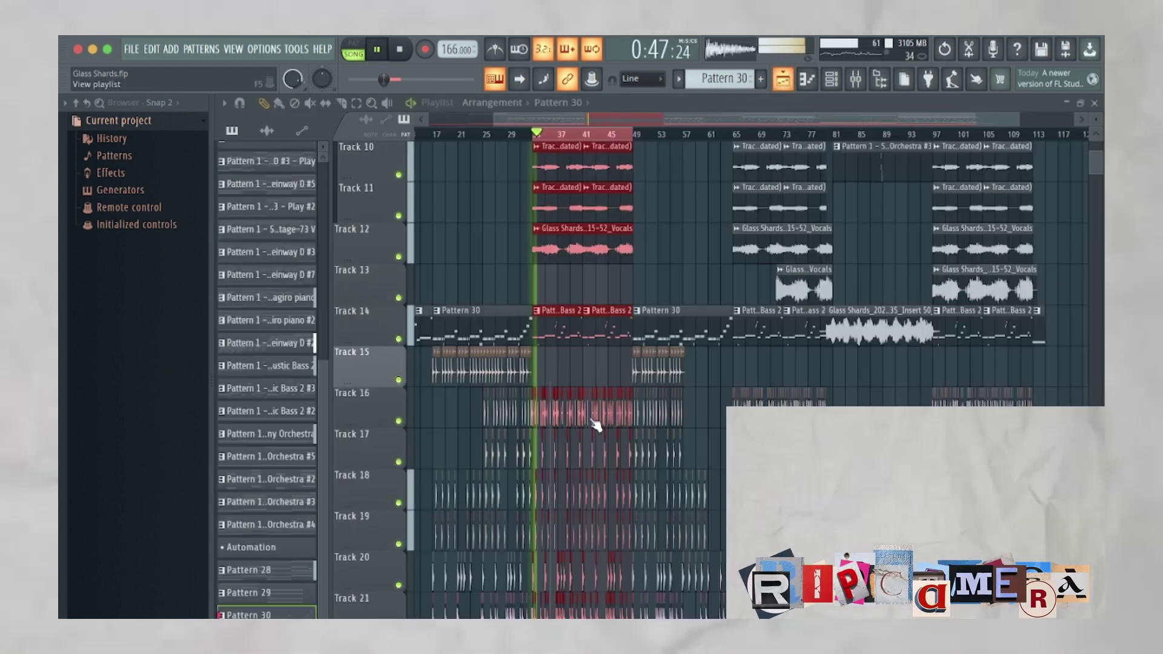
scroll(590, 418, down, 4)
ctrl+scroll(573, 221, up, 5)
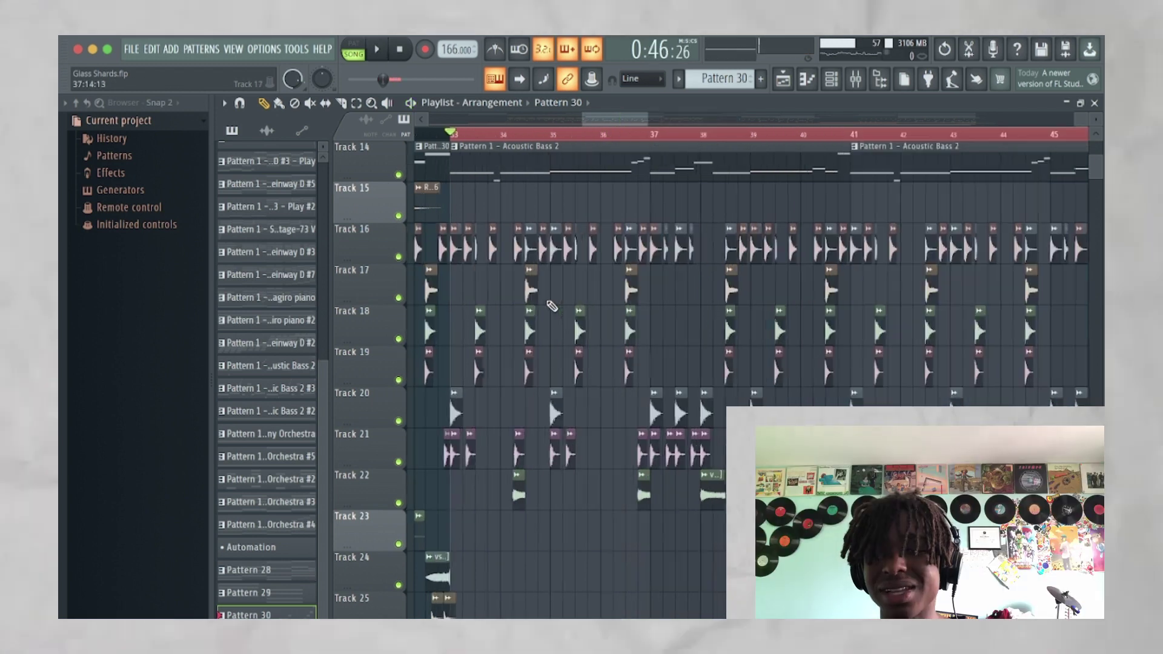
scroll(666, 302, up, 3)
scroll(398, 287, down, 2)
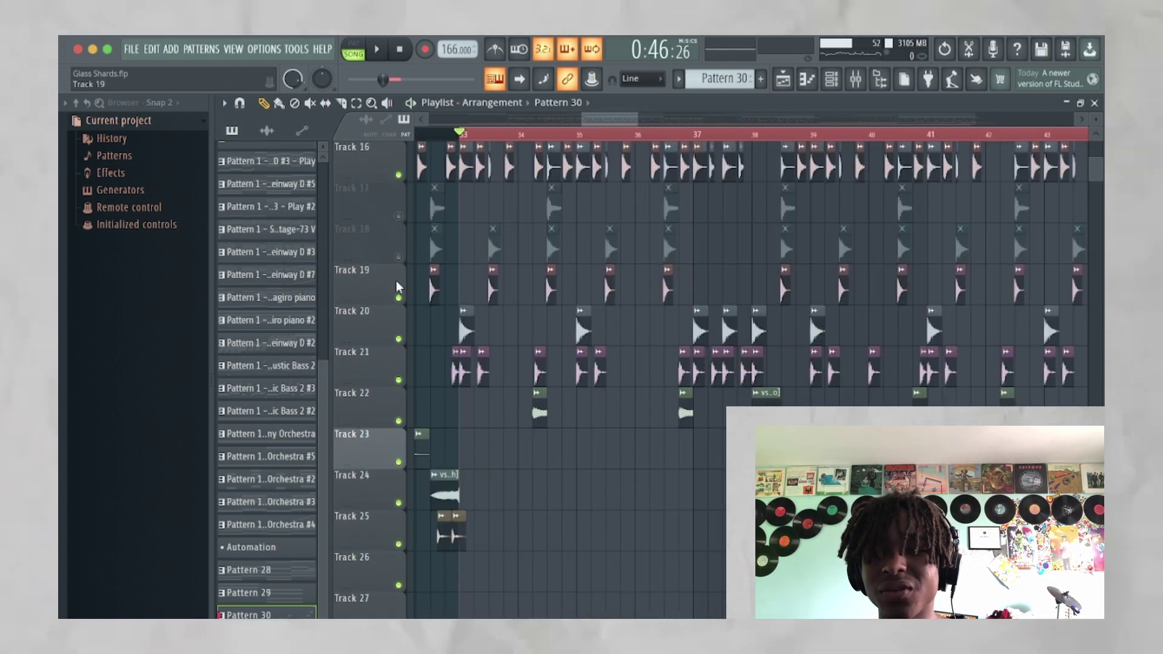
drag(398, 297, 401, 390)
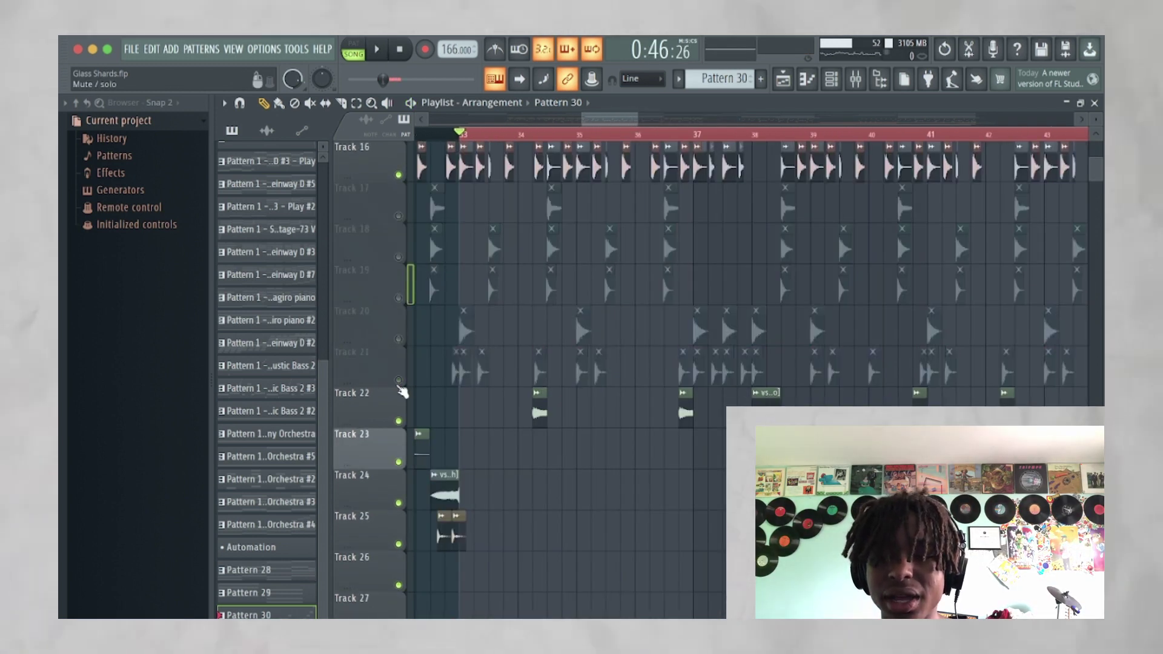
Play the Track 16 hi-hats from bar 33, examine their clips up close, and stop playback
key(space)
scroll(492, 398, up, 5)
ctrl+scroll(492, 399, up, 2)
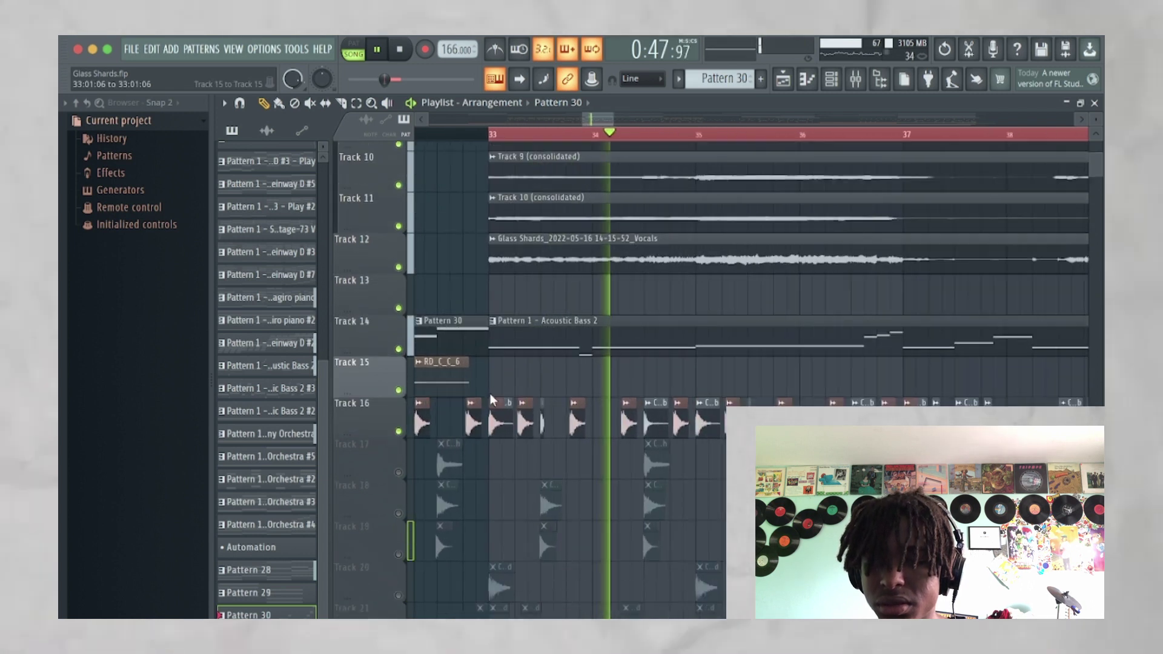
scroll(490, 394, down, 4)
ctrl+scroll(490, 394, up, 3)
key(space)
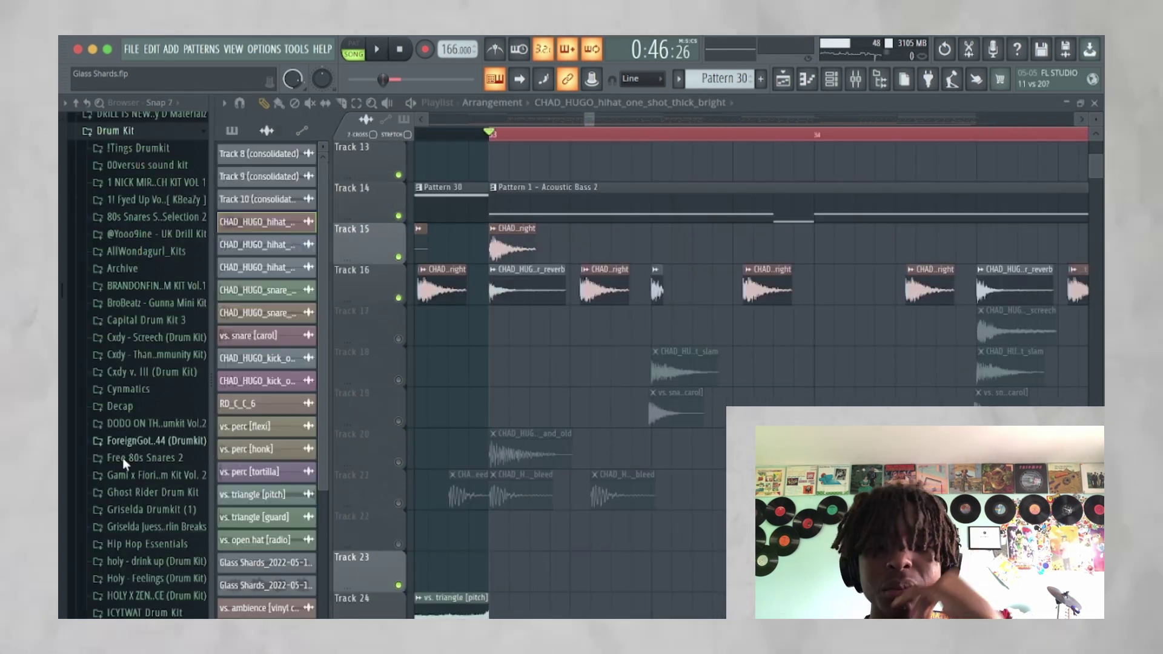
Browse the drum kits to the Closed Hats folder of the Lunch77 drumkit containing the CHAD_HUGO hi-hats
scroll(122, 458, down, 15)
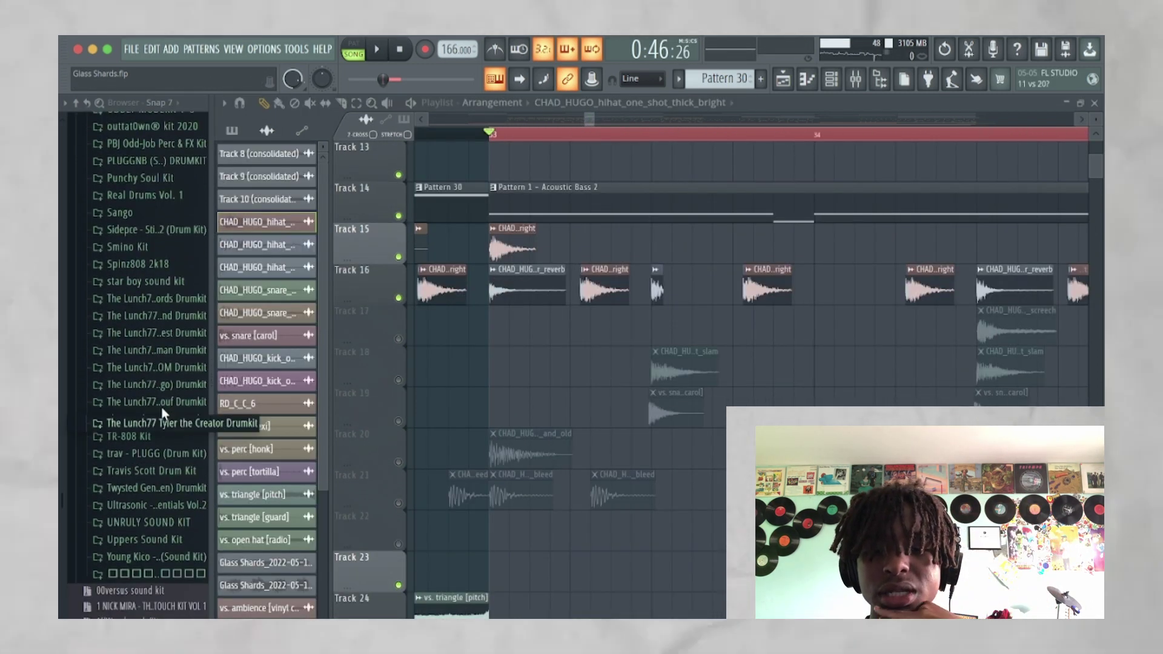
click(160, 388)
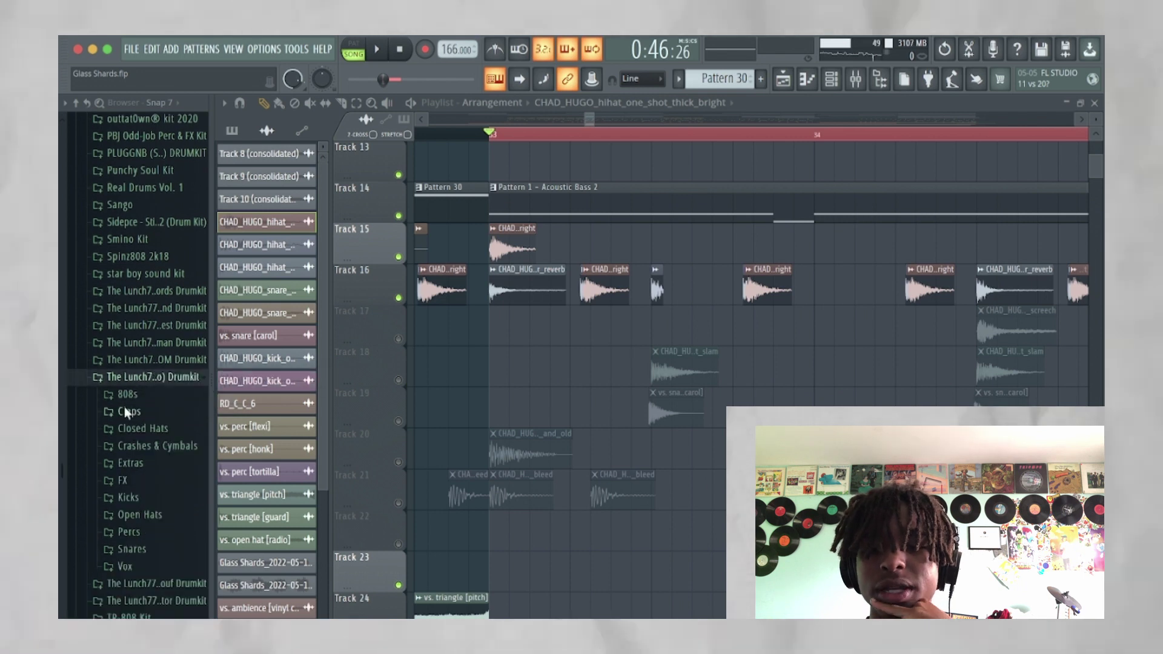
click(147, 428)
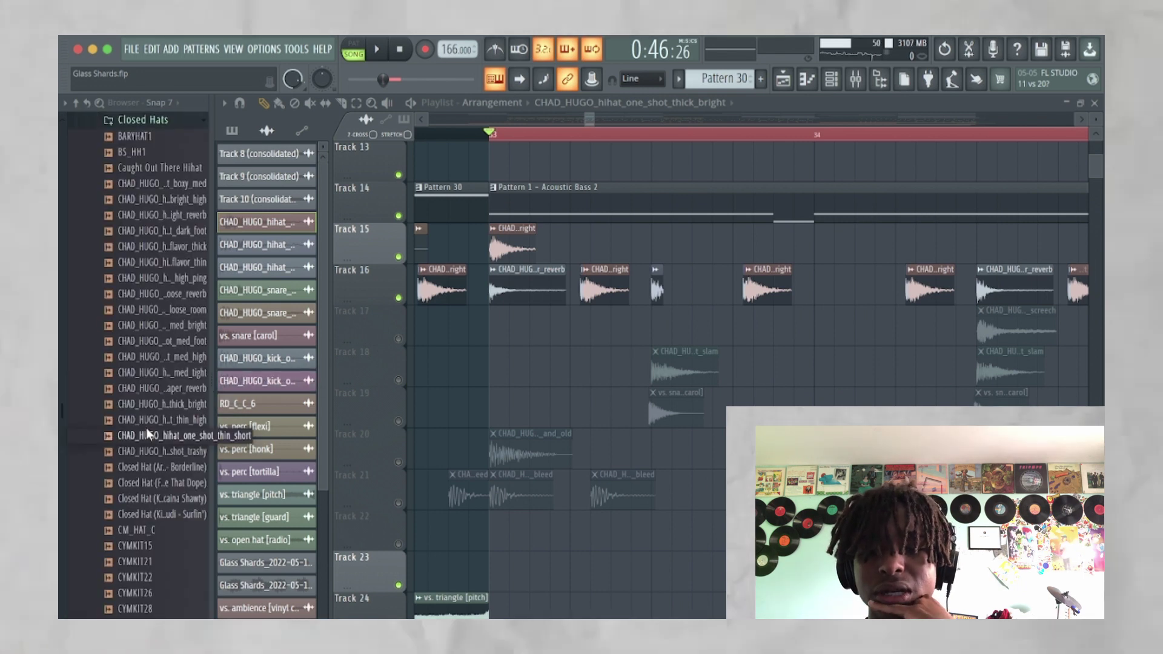
Remove the stray hi-hat clip at bar 33 on Track 15 and replay the Track 16 hi-hats
click(512, 245)
click(597, 280)
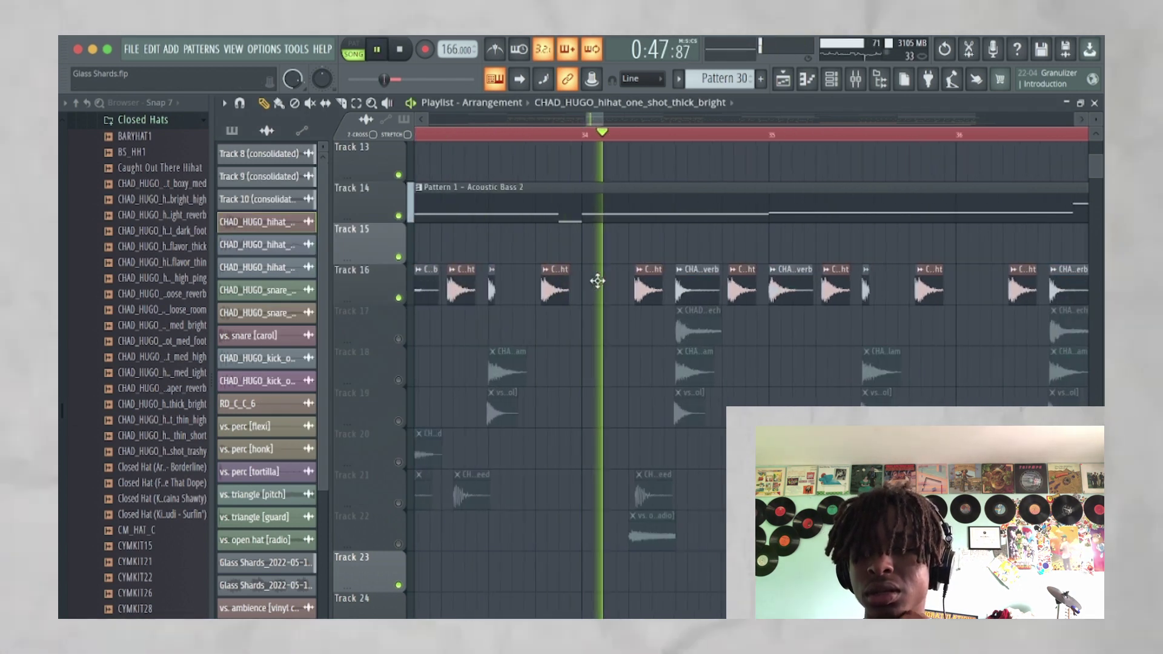
key(space)
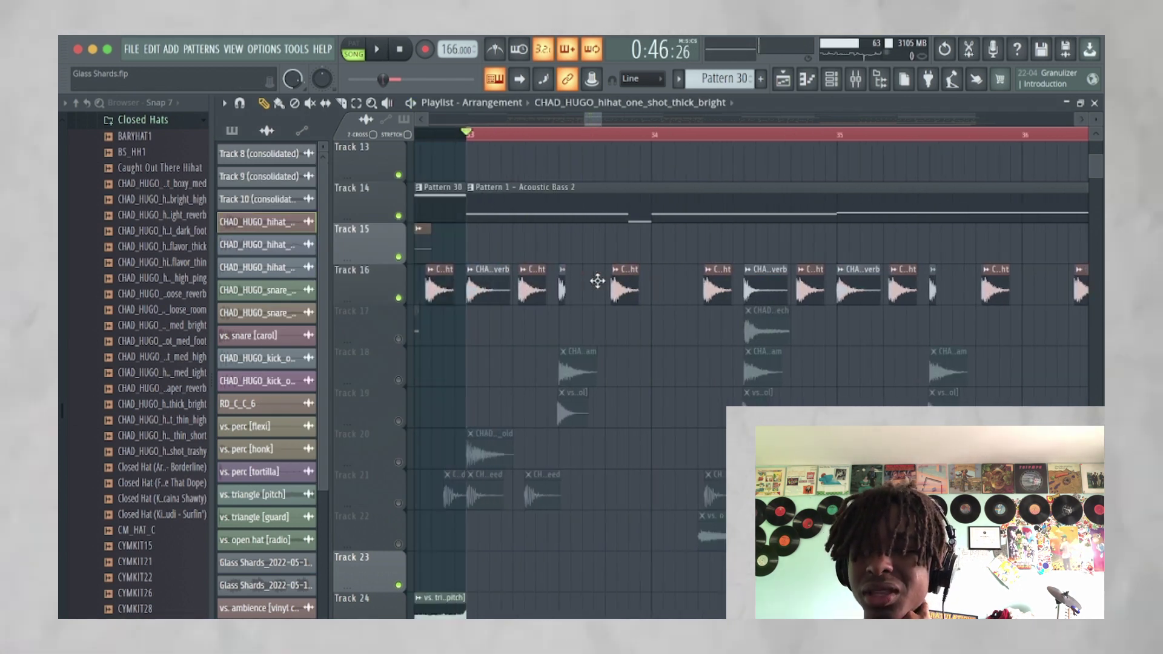
scroll(598, 281, up, 3)
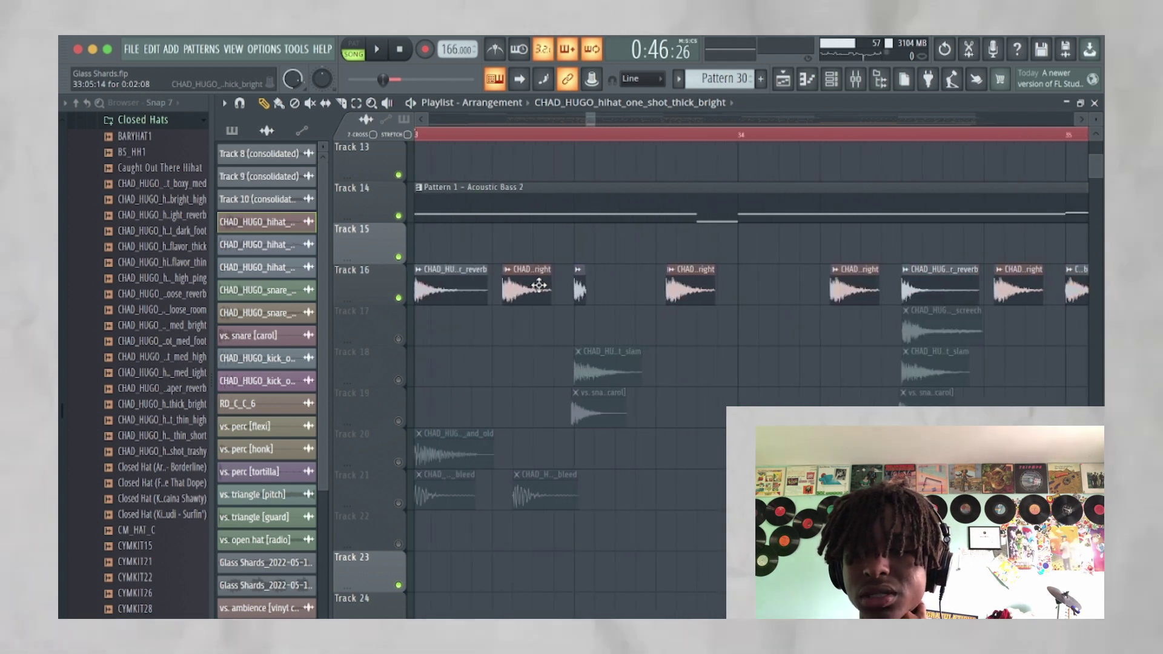
scroll(539, 284, down, 3)
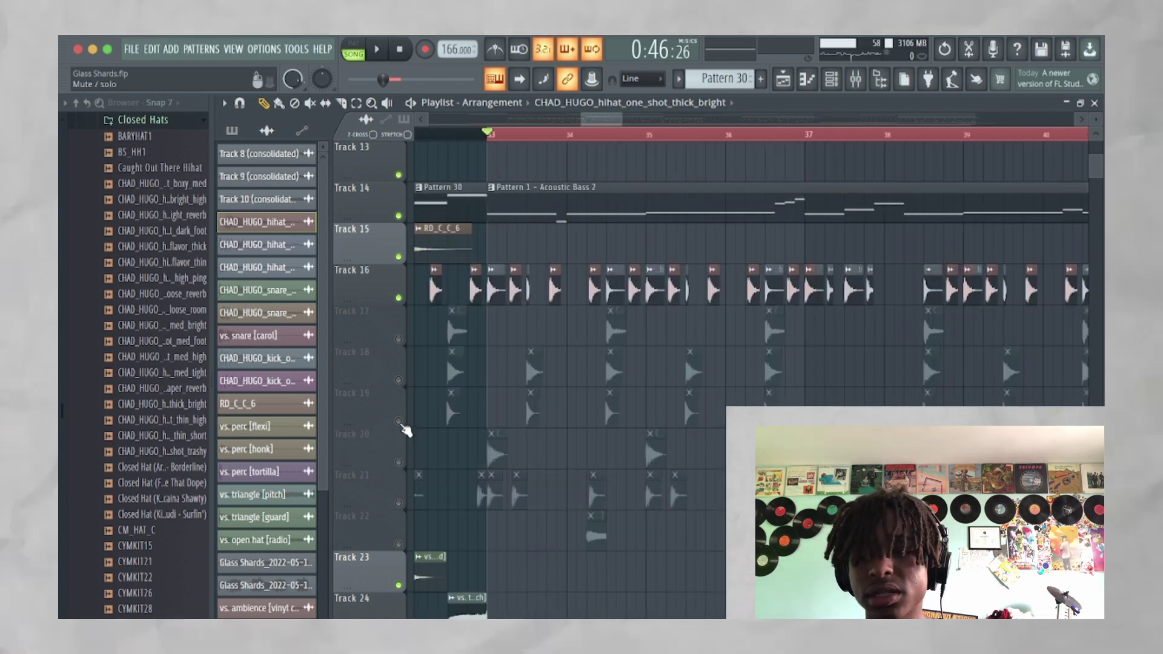
Unmute Tracks 17 to 19, play the snares from bar 33, and check the vs. snare [carol] sample's settings
key(space)
double_click(531, 412)
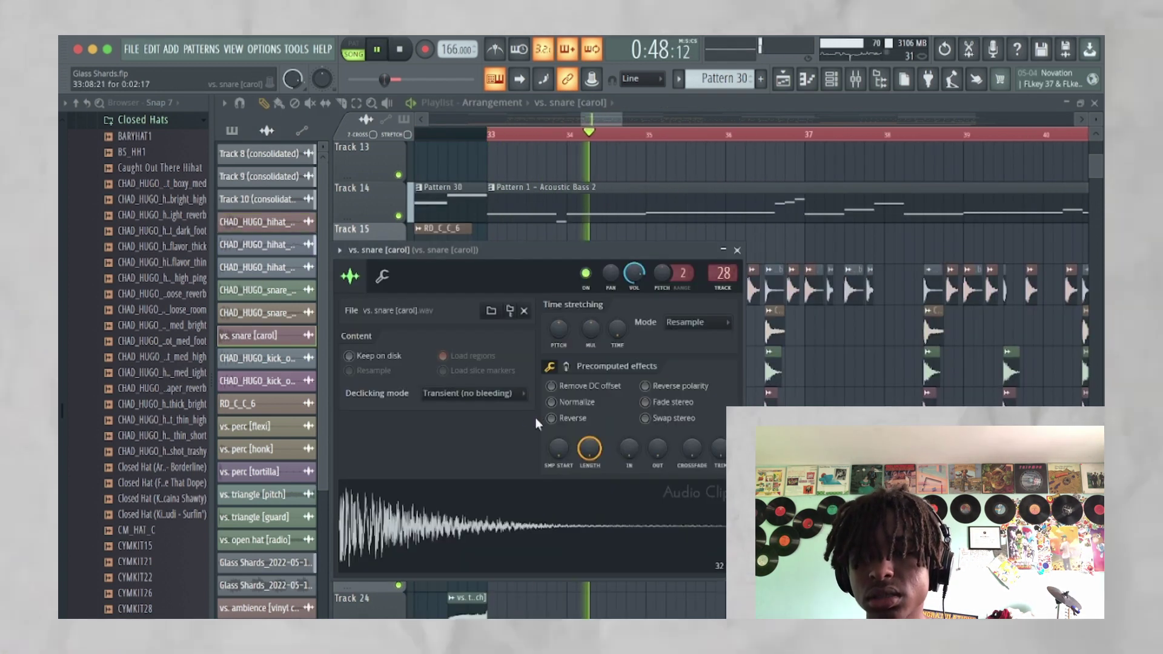
click(738, 250)
key(space)
double_click(572, 421)
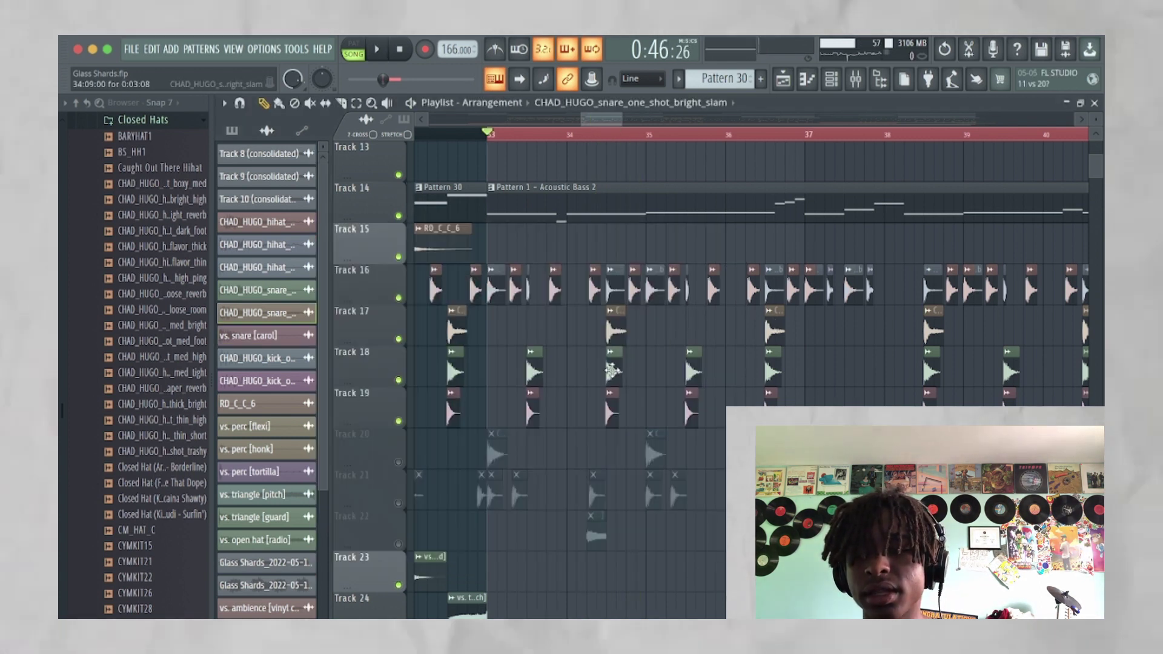
Reopen the vs. snare [carol] clip's settings from Track 19, examine the sample, and close them
double_click(622, 393)
double_click(569, 463)
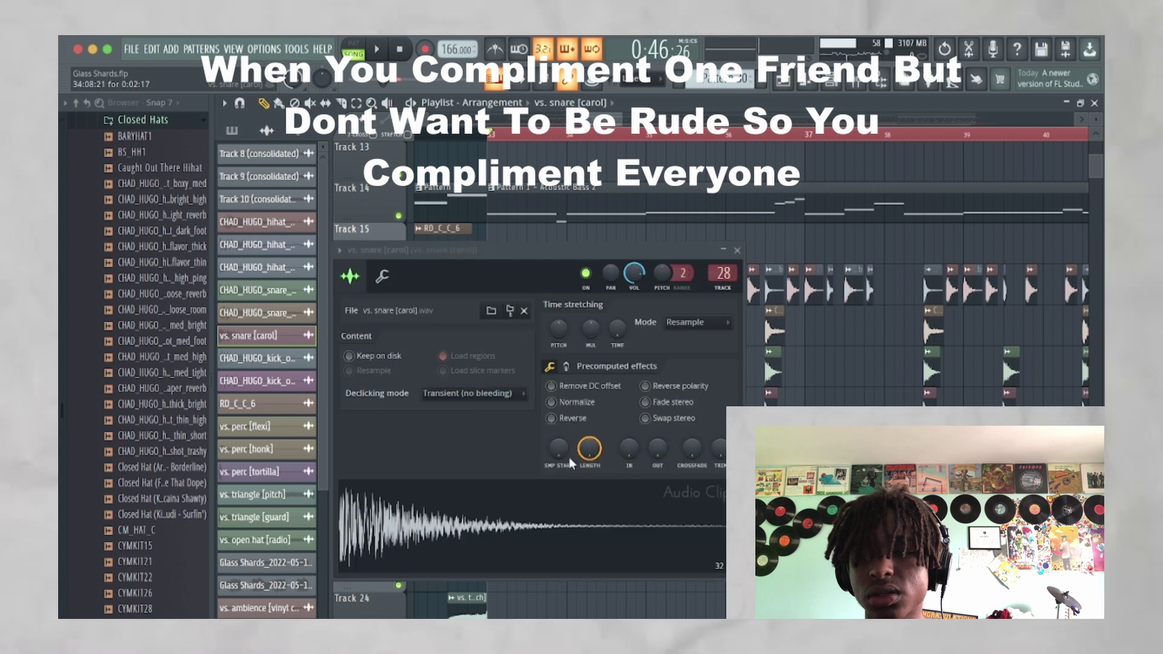
click(684, 356)
key(space)
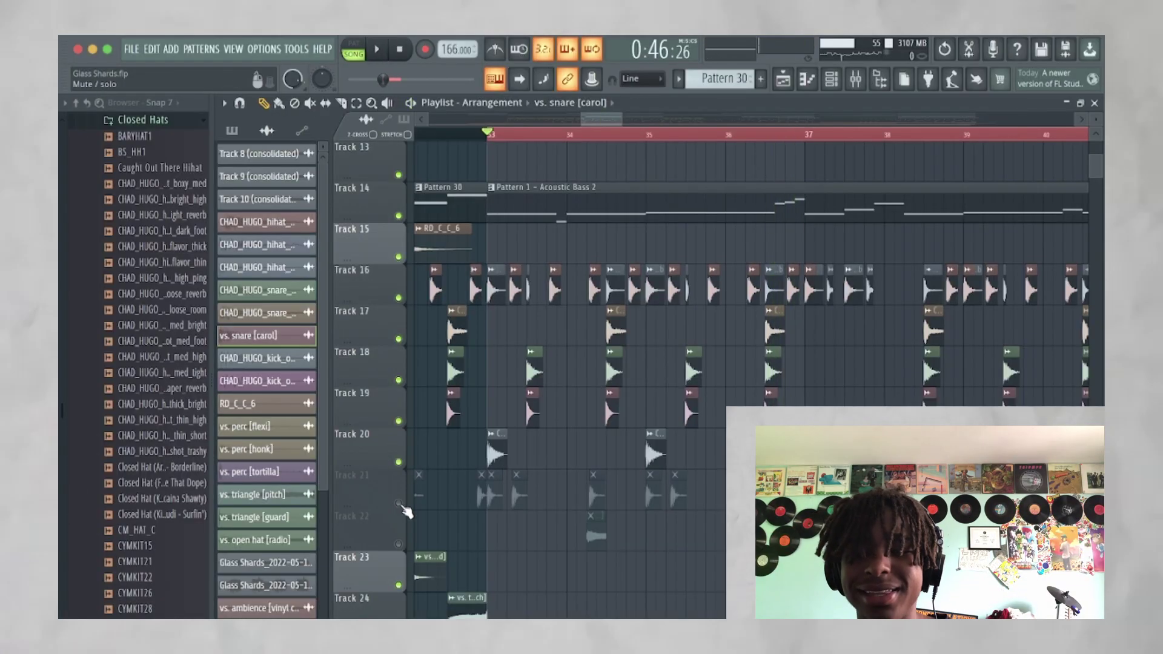
Unmute Tracks 20 and 21 and play the drums from bar 33 while following their clips
click(399, 504)
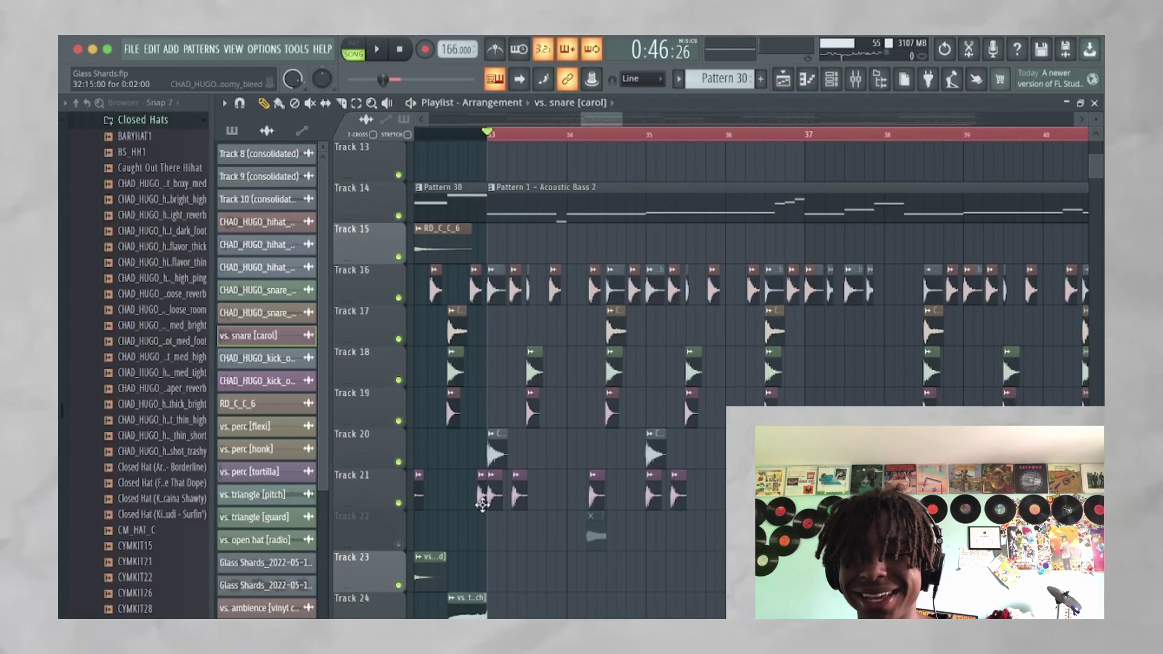
key(space)
scroll(520, 495, up, 2)
scroll(520, 495, down, 1)
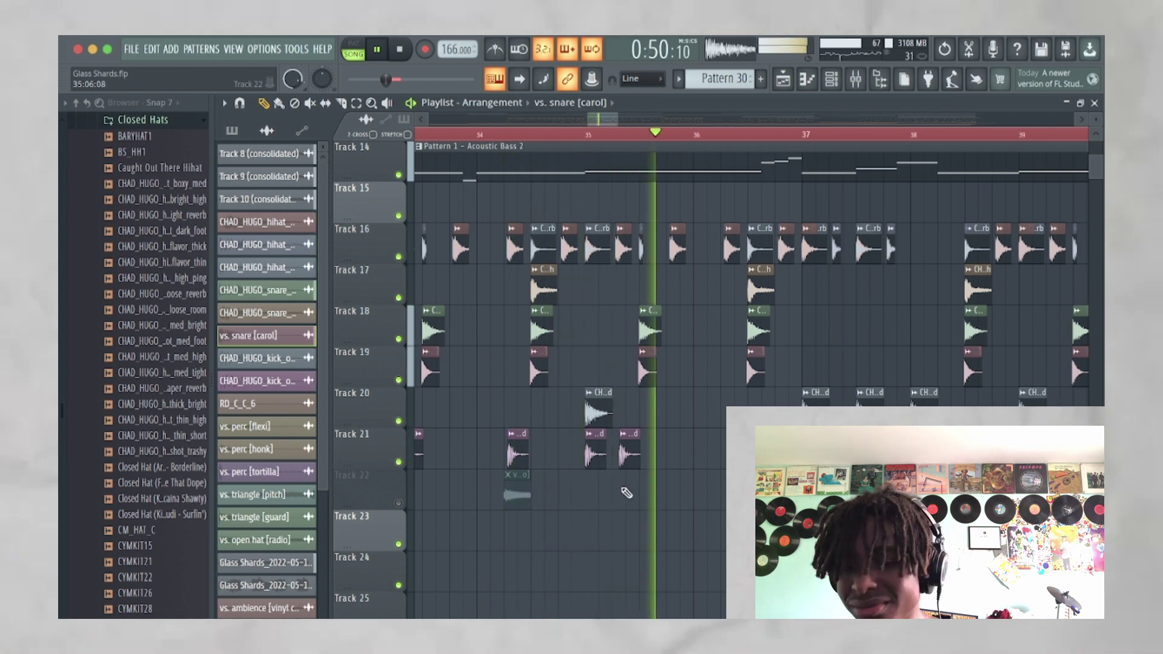
scroll(626, 493, down, 5)
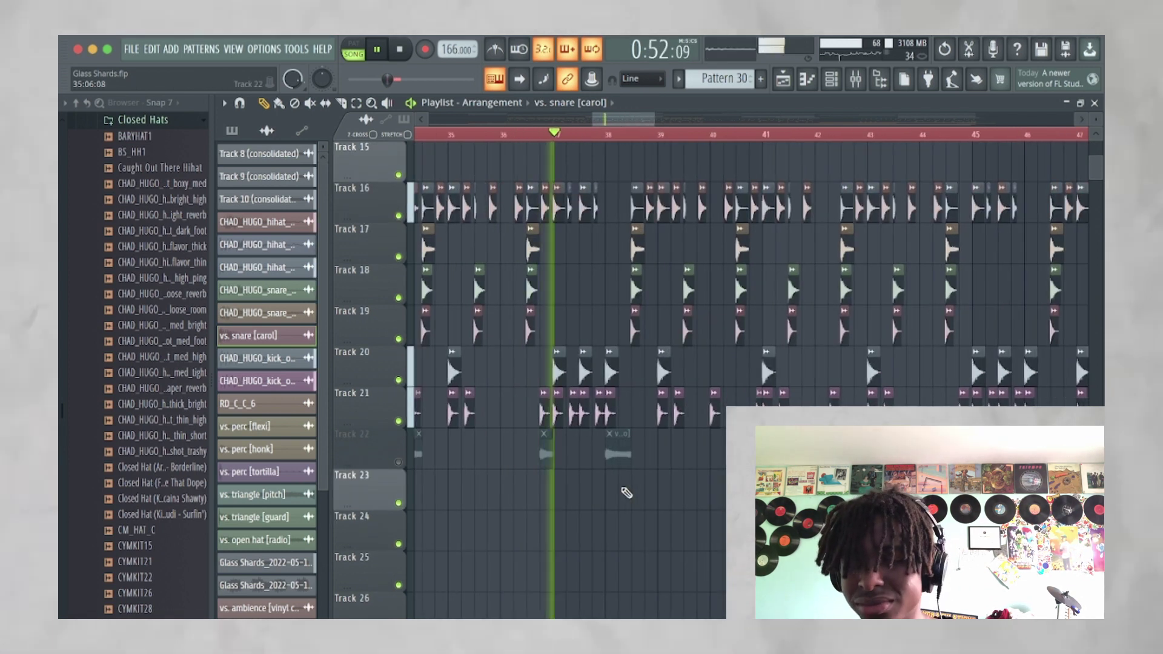
scroll(627, 492, down, 4)
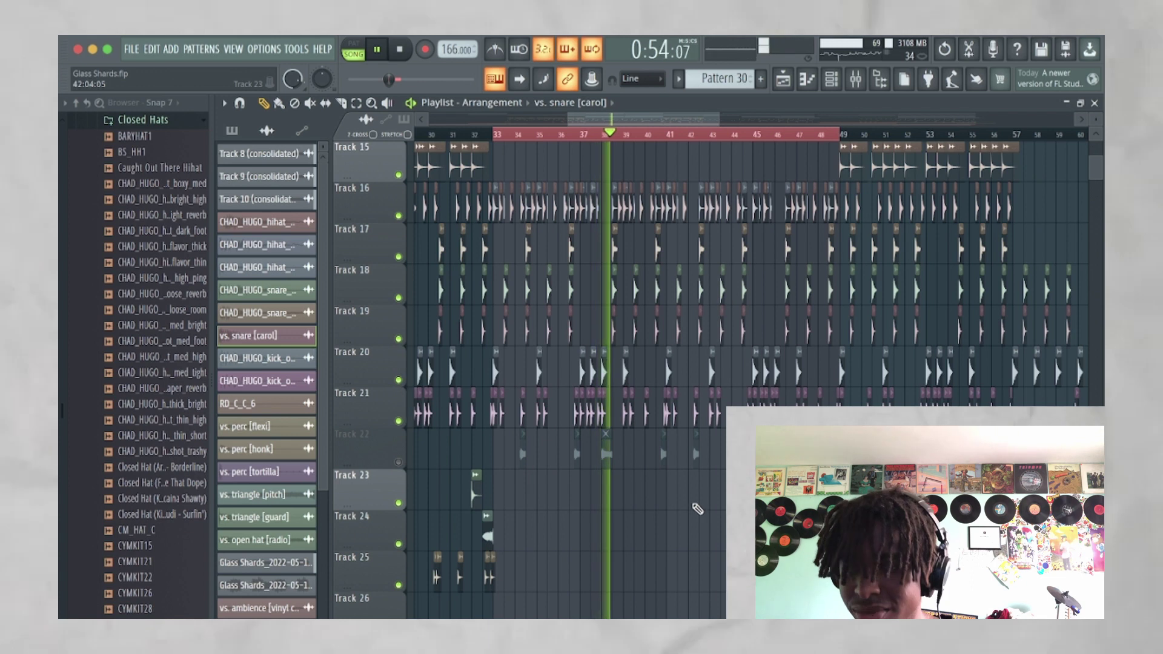
scroll(689, 509, down, 4)
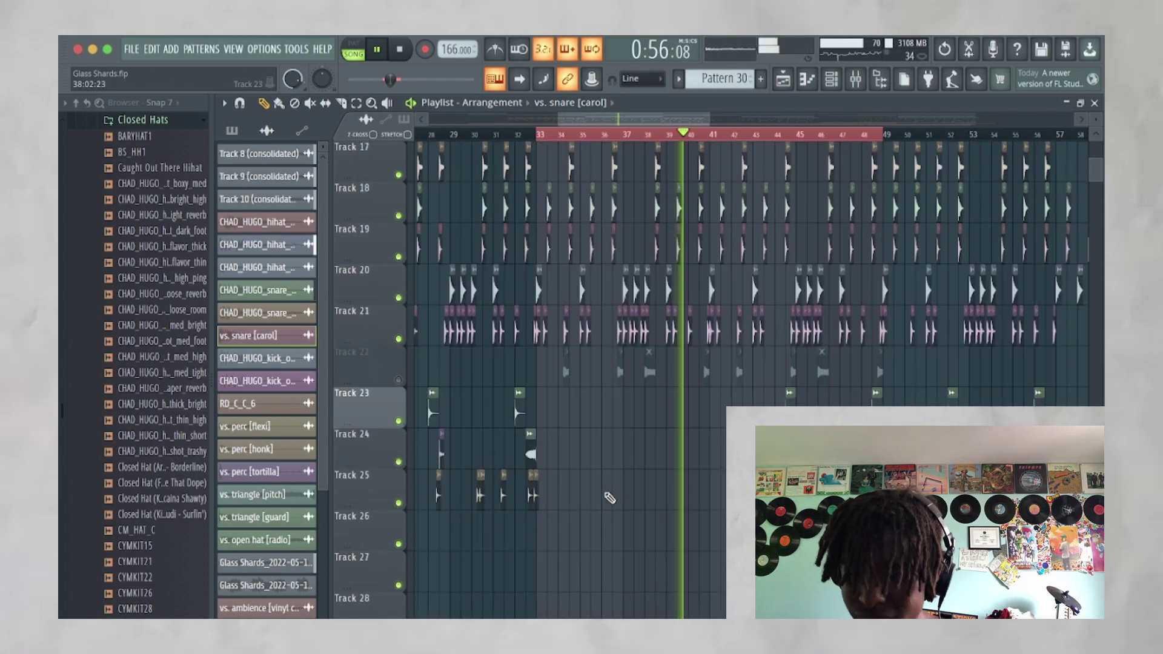
Play the drum section from bar 65, bring up the vs. open hat [radio] sample, and stop playback
scroll(688, 494, up, 4)
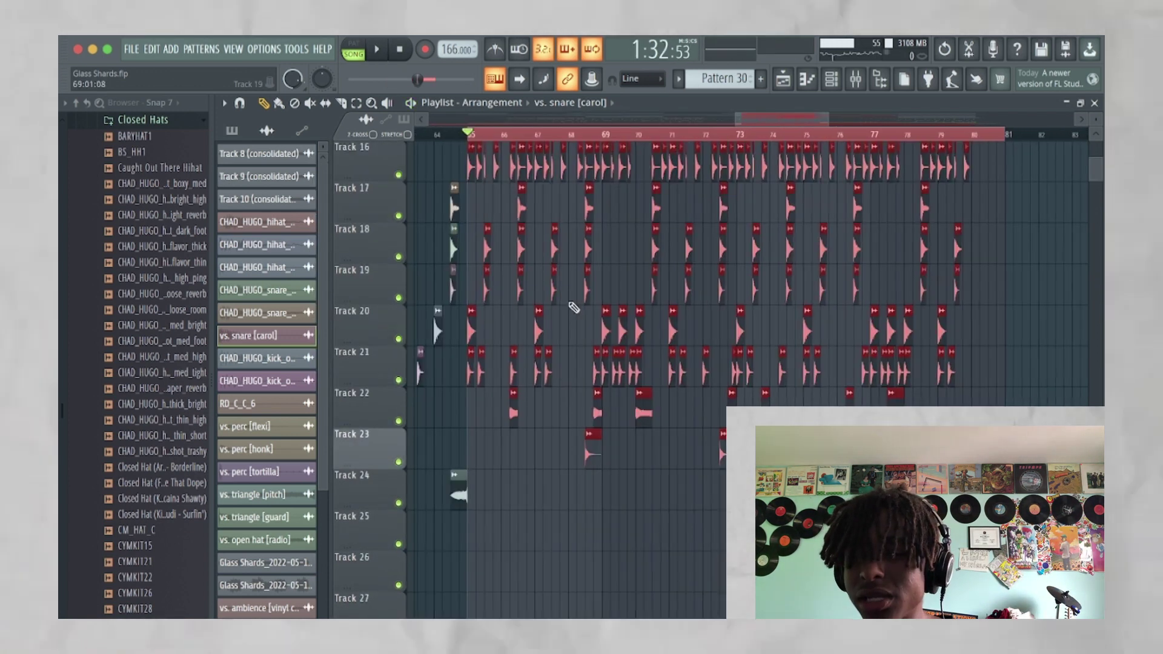
key(space)
click(636, 494)
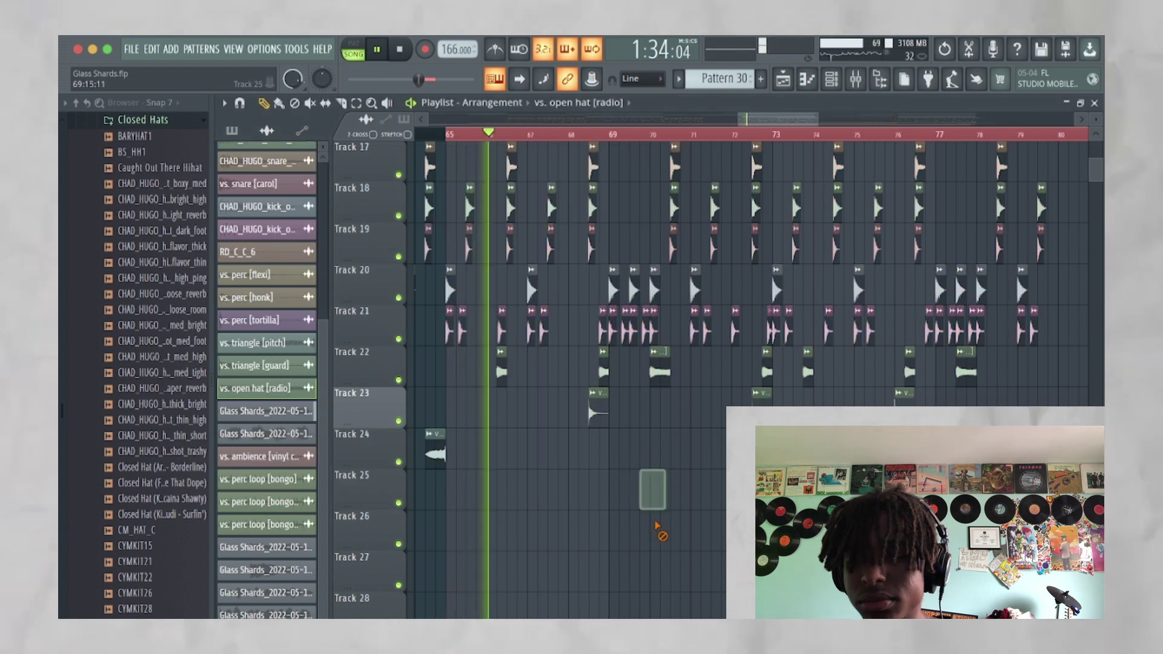
key(space)
Examine the Track 22 open hats up close and play the drums through to the Track 23 triangle
scroll(606, 500, up, 3)
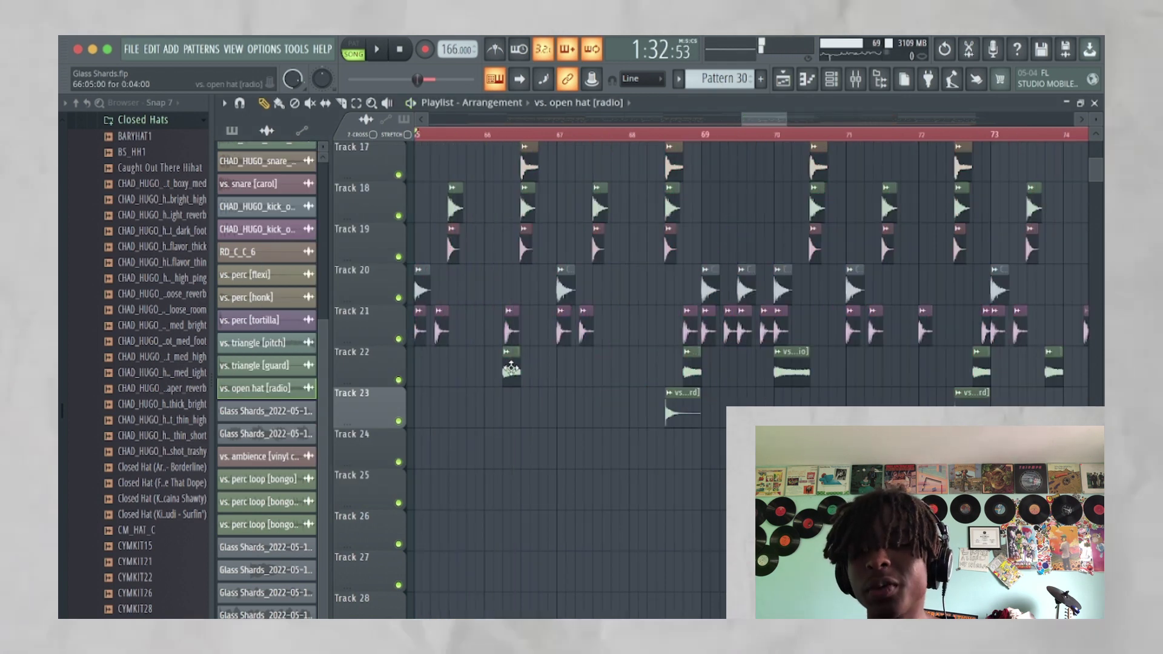
scroll(541, 395, up, 5)
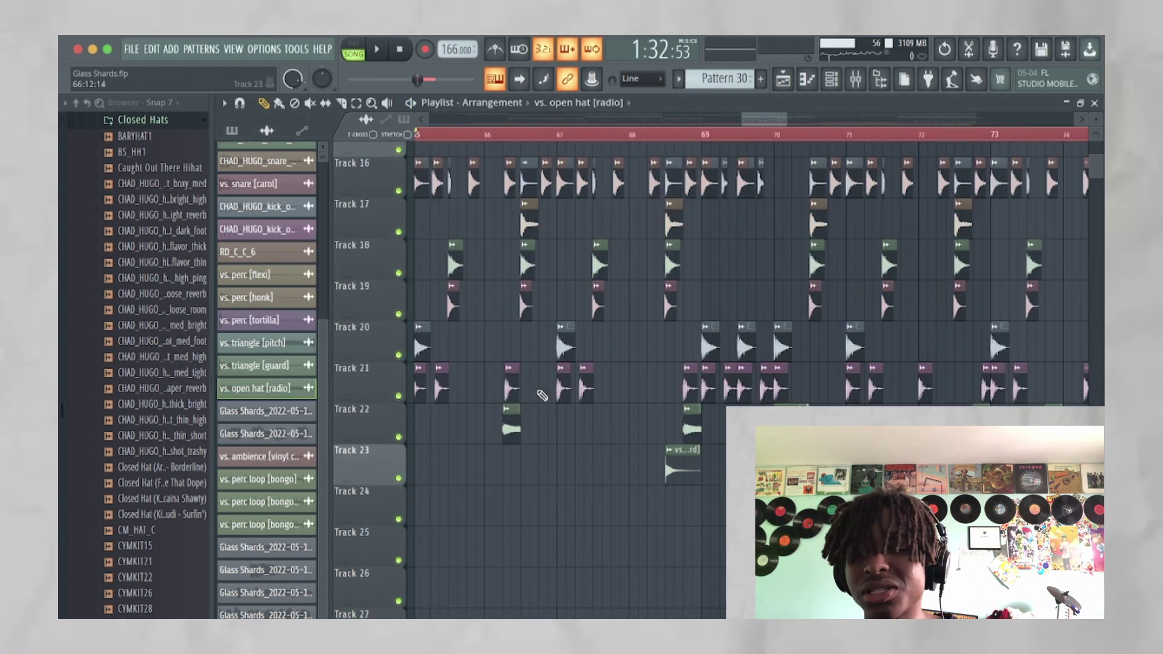
scroll(541, 395, down, 6)
key(space)
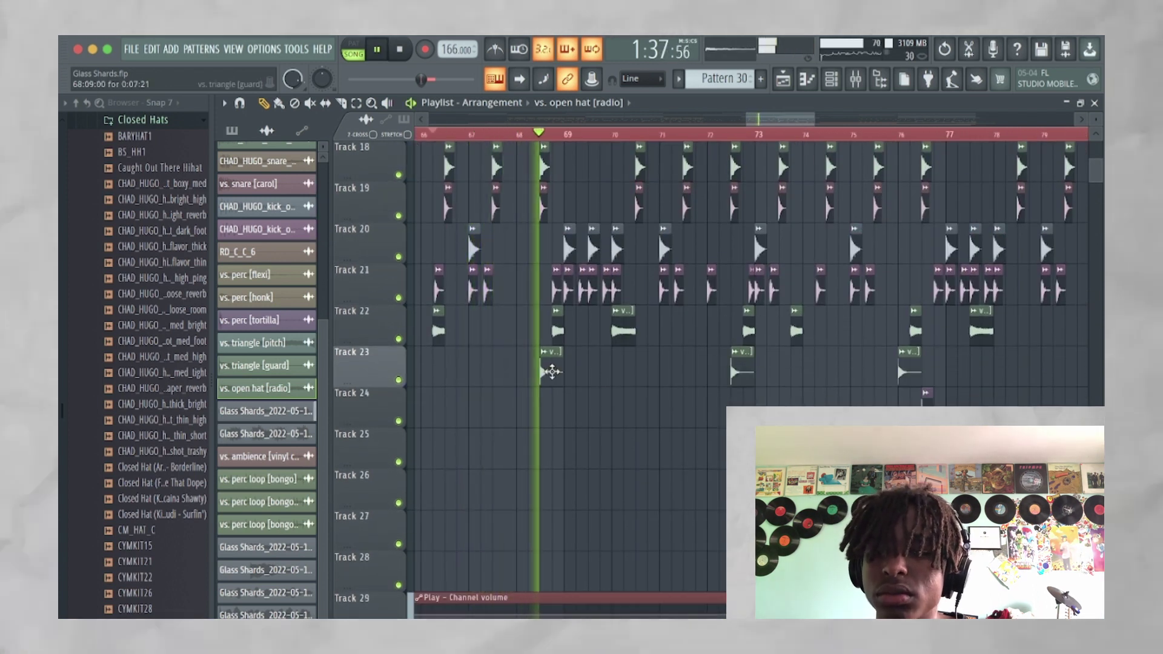
key(space)
Browse the drum kits to the percs unique folder of the 00versus sound kit
scroll(121, 376, up, 15)
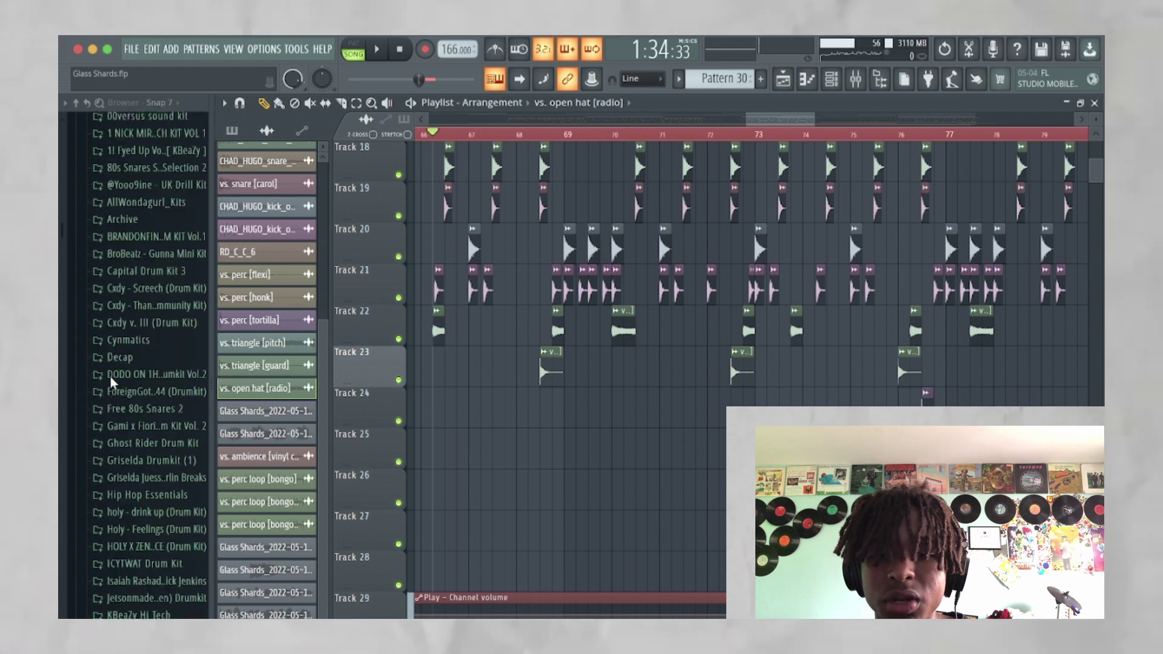
click(121, 401)
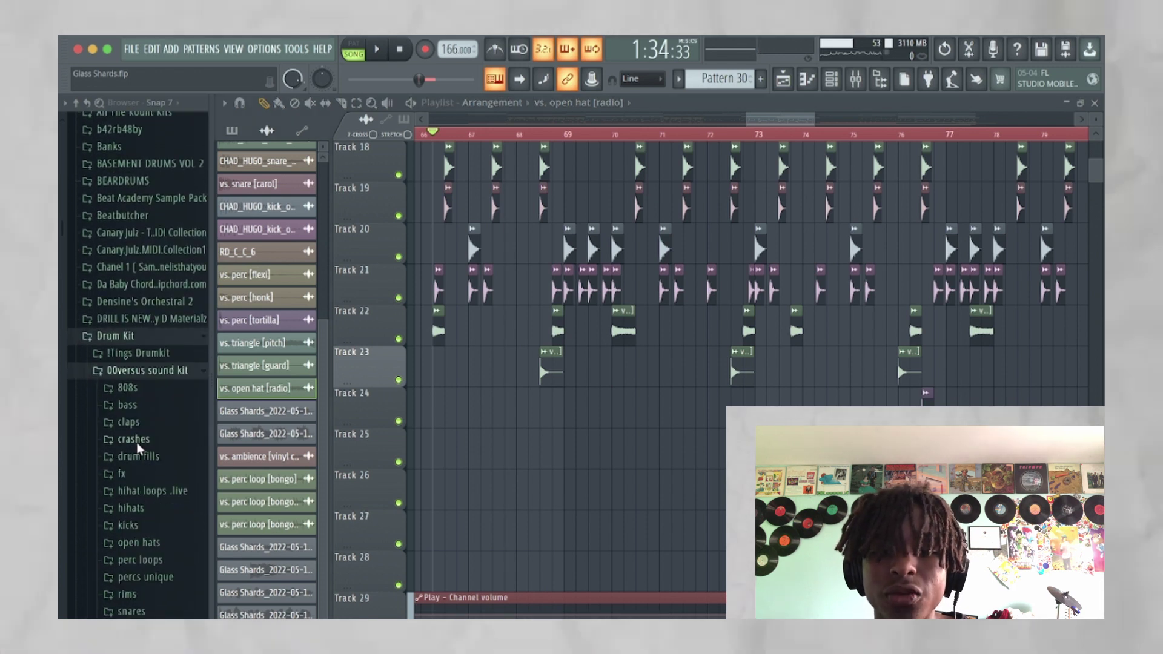
scroll(162, 566, down, 5)
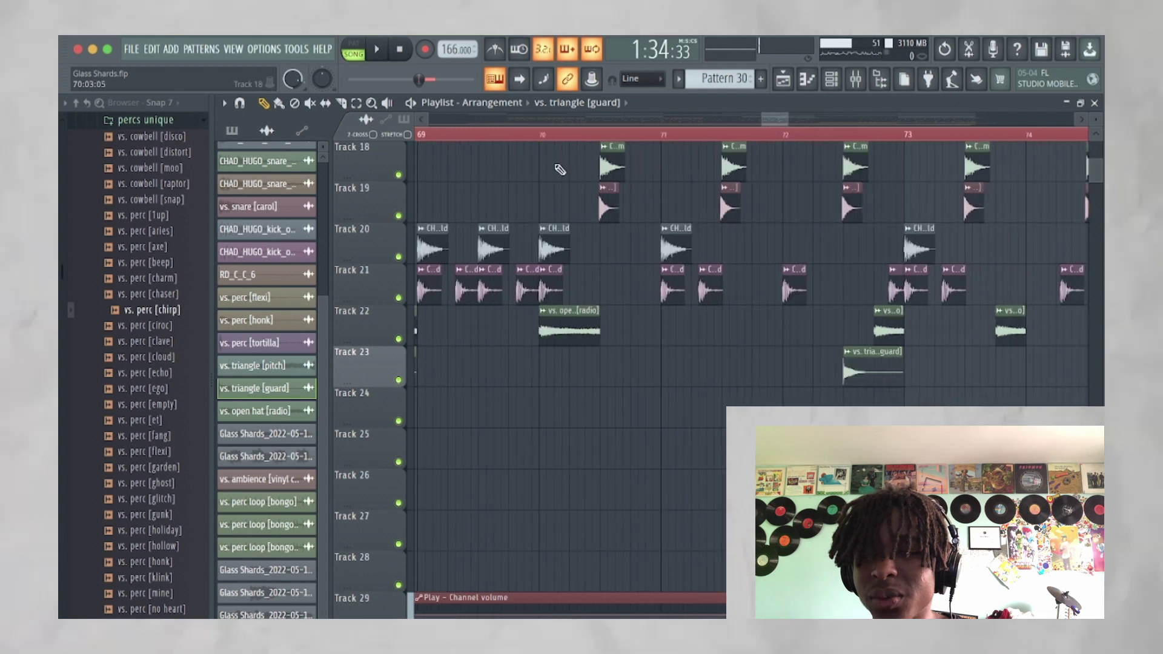
Play the drums from bar 70, stop, and place the playback position at bar 73
click(540, 132)
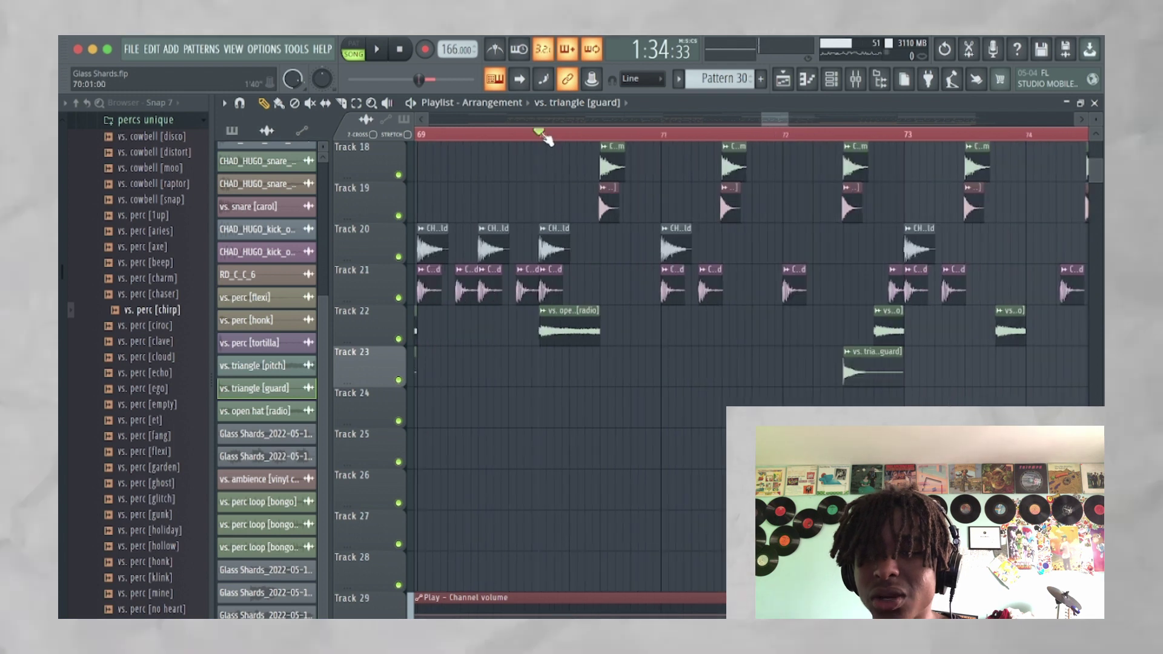
key(space)
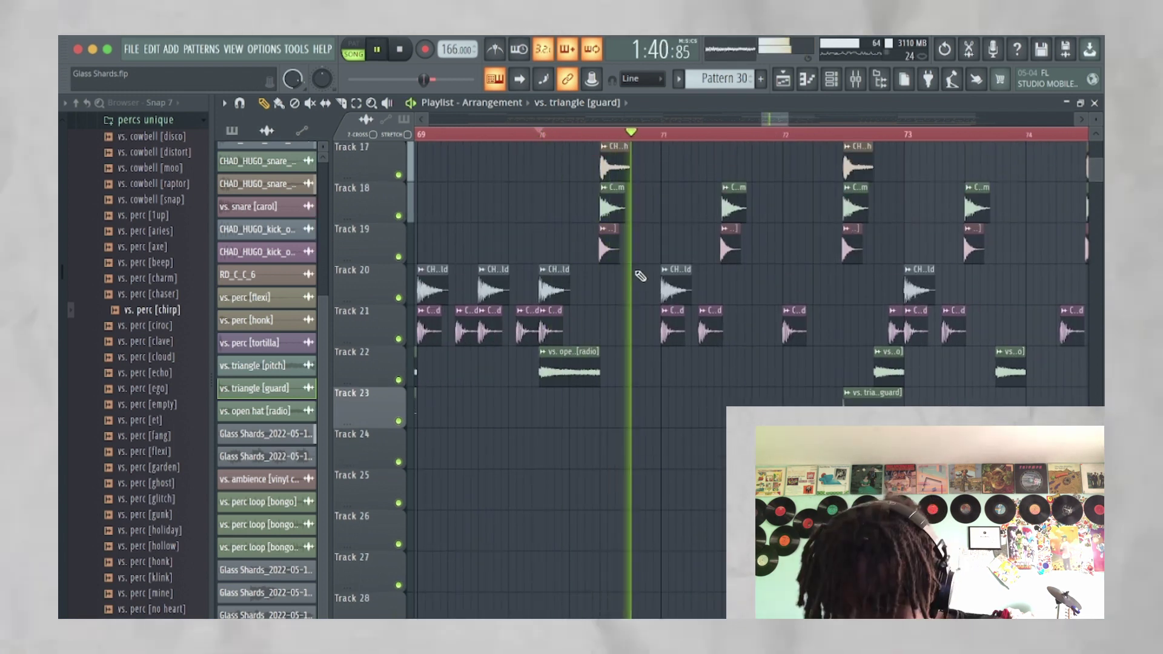
key(space)
scroll(640, 277, up, 3)
scroll(640, 276, down, 2)
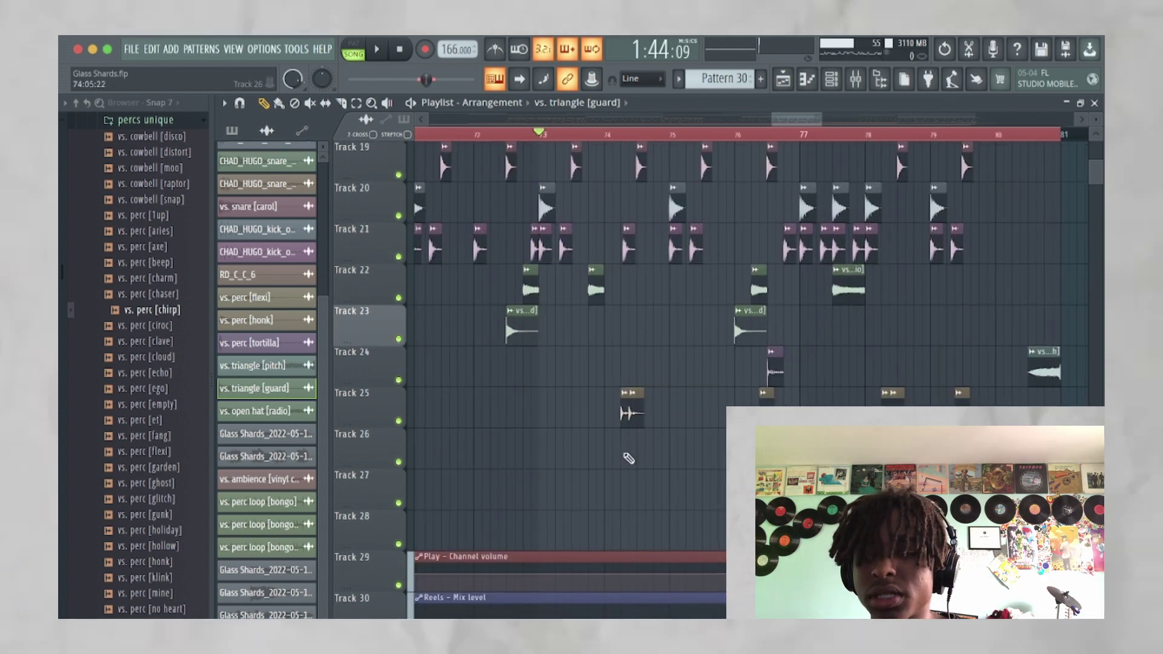
Open the vs. perc [honk] clip's settings from Track 25, examine the sample, and close them
click(626, 415)
double_click(626, 416)
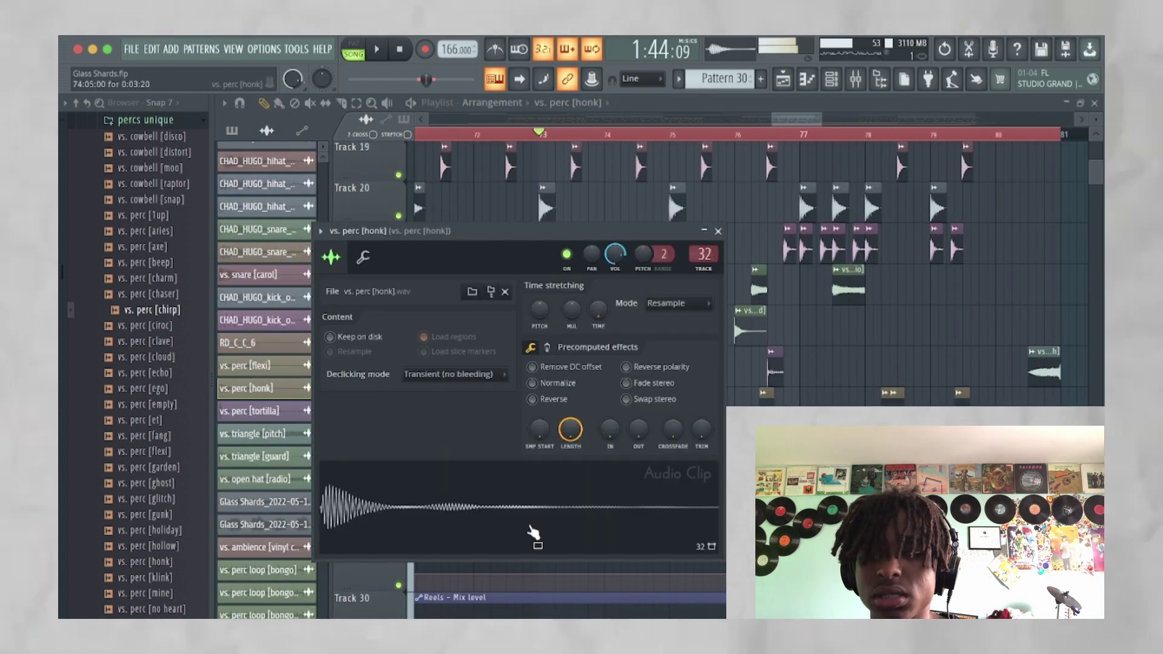
click(718, 231)
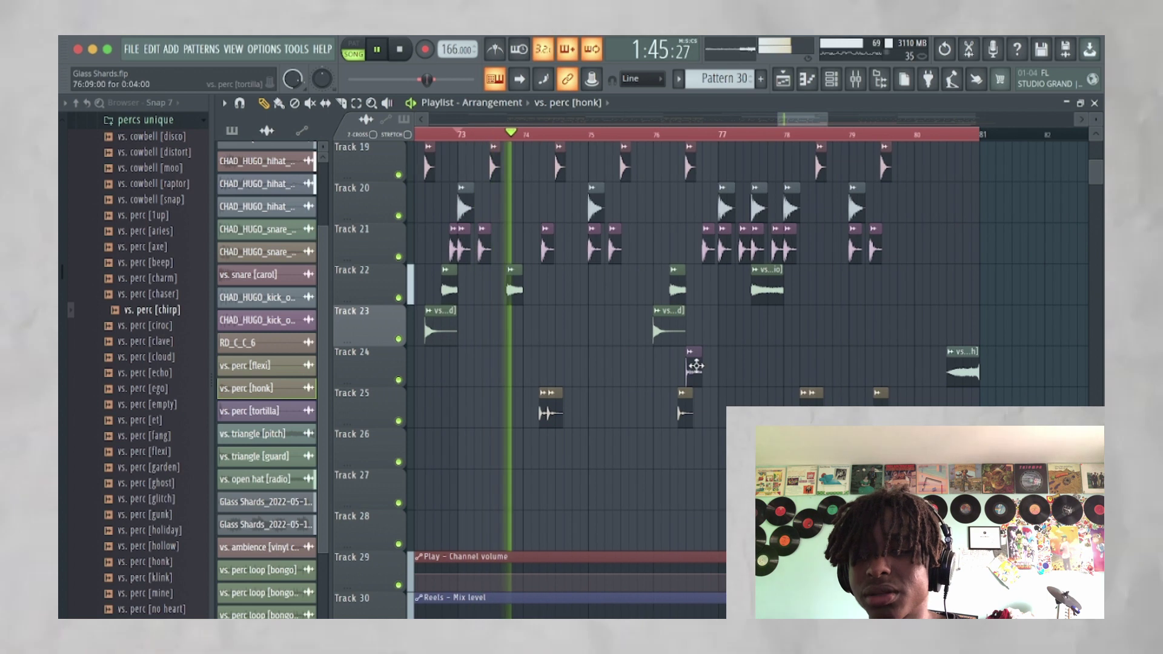
Play the percussion from bar 73 and examine the settings of the vs. perc [tortilla] clip on Track 24
double_click(550, 412)
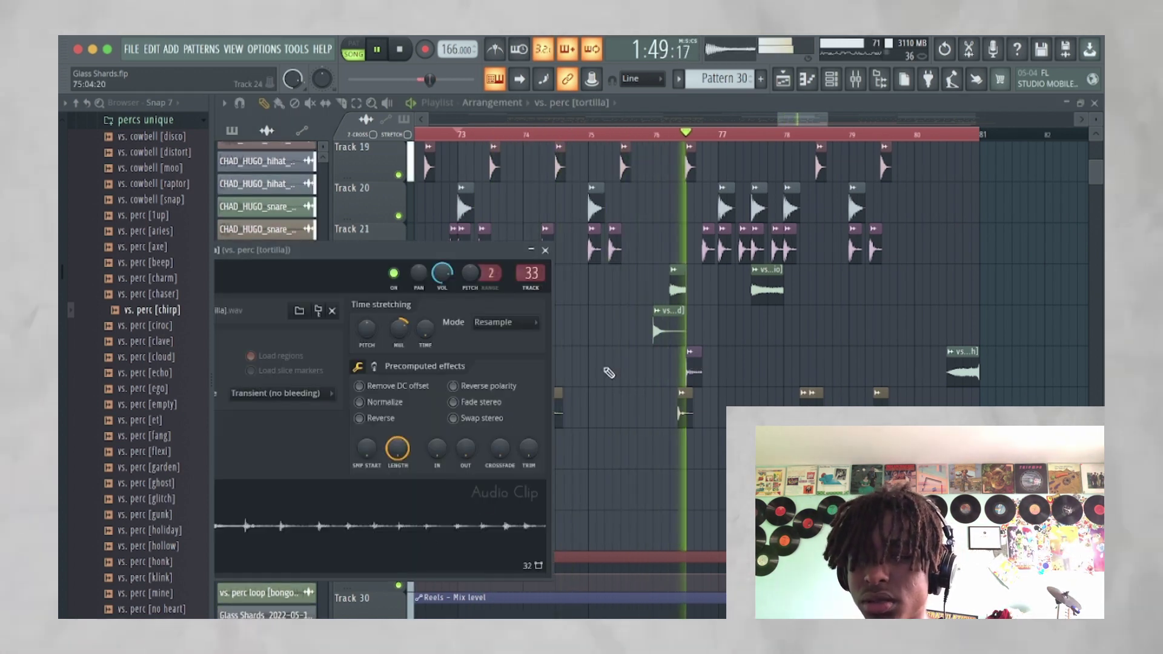
key(space)
drag(376, 249, 740, 188)
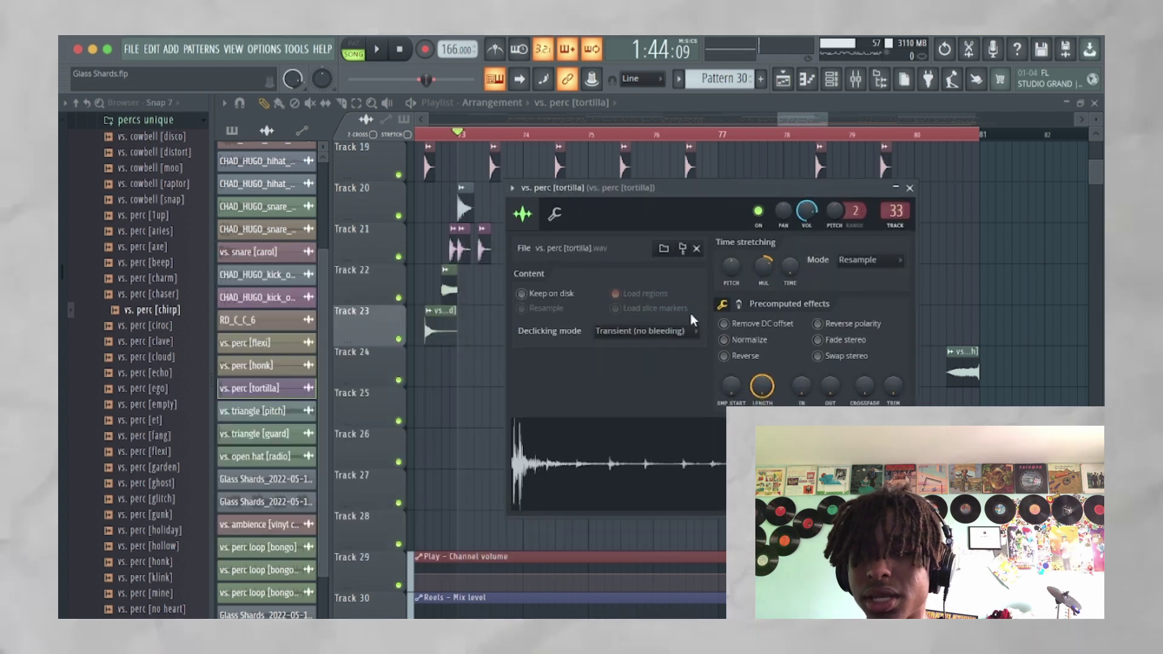
key(space)
click(910, 188)
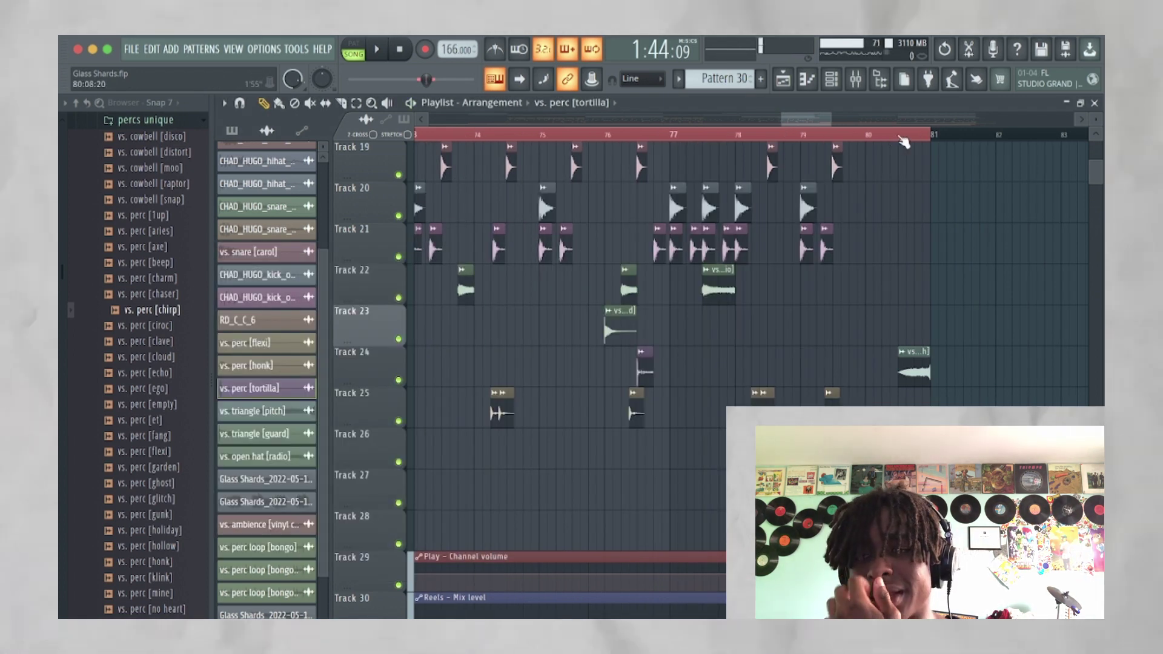
Examine the Reverse option of the vs. triangle [pitch] clip at bar 80 on Track 24 and play it
double_click(914, 369)
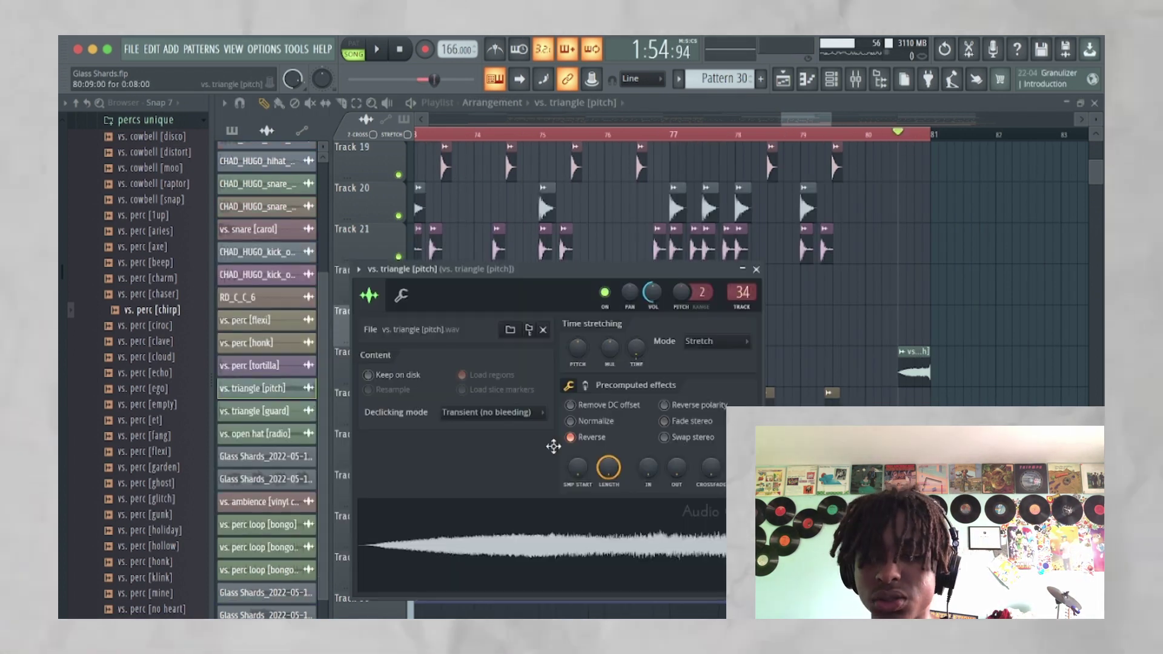
click(570, 437)
key(space)
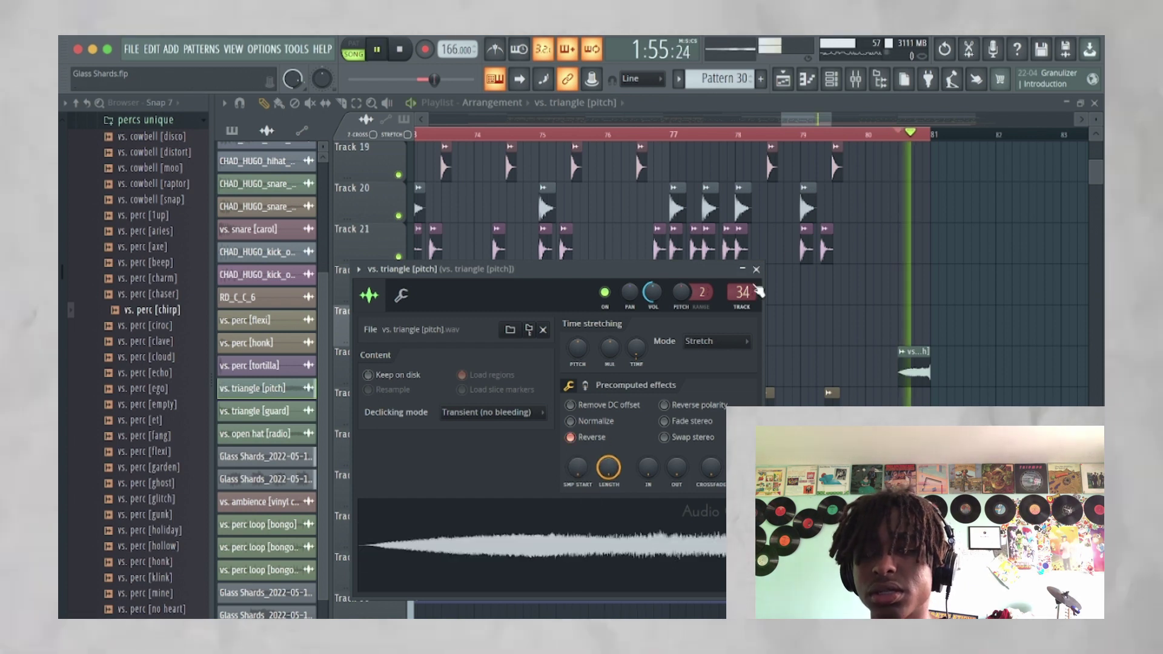
key(Escape)
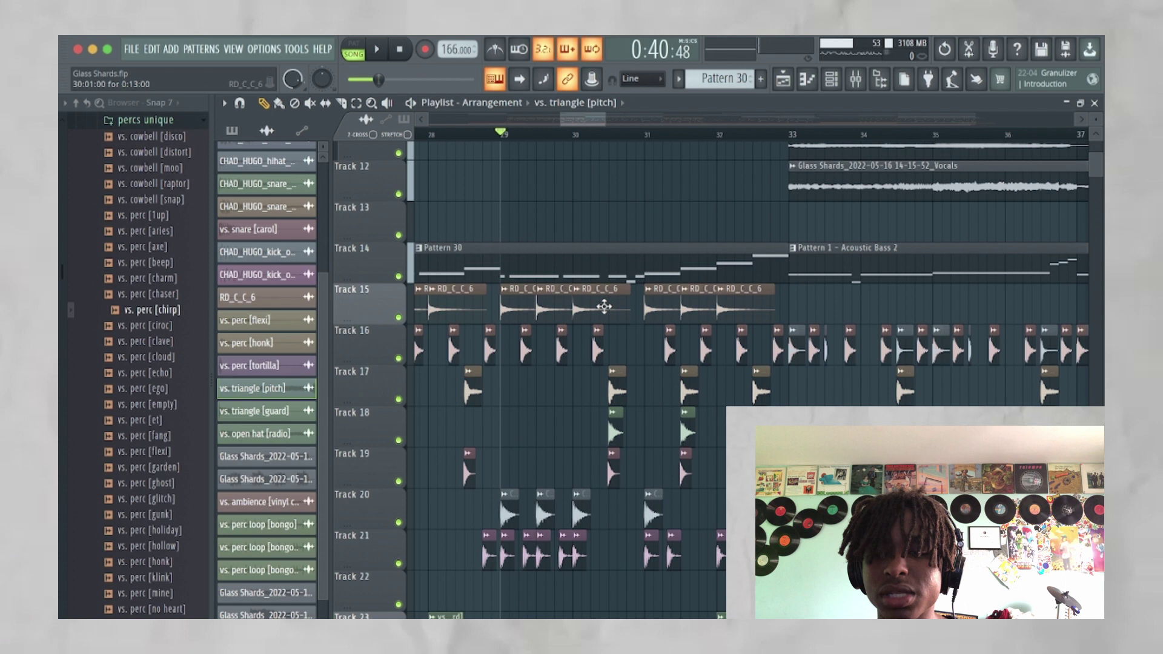
Check the settings of the RD_C_C_6 clip on Track 15, close them, and play the drums from bar 29
double_click(604, 307)
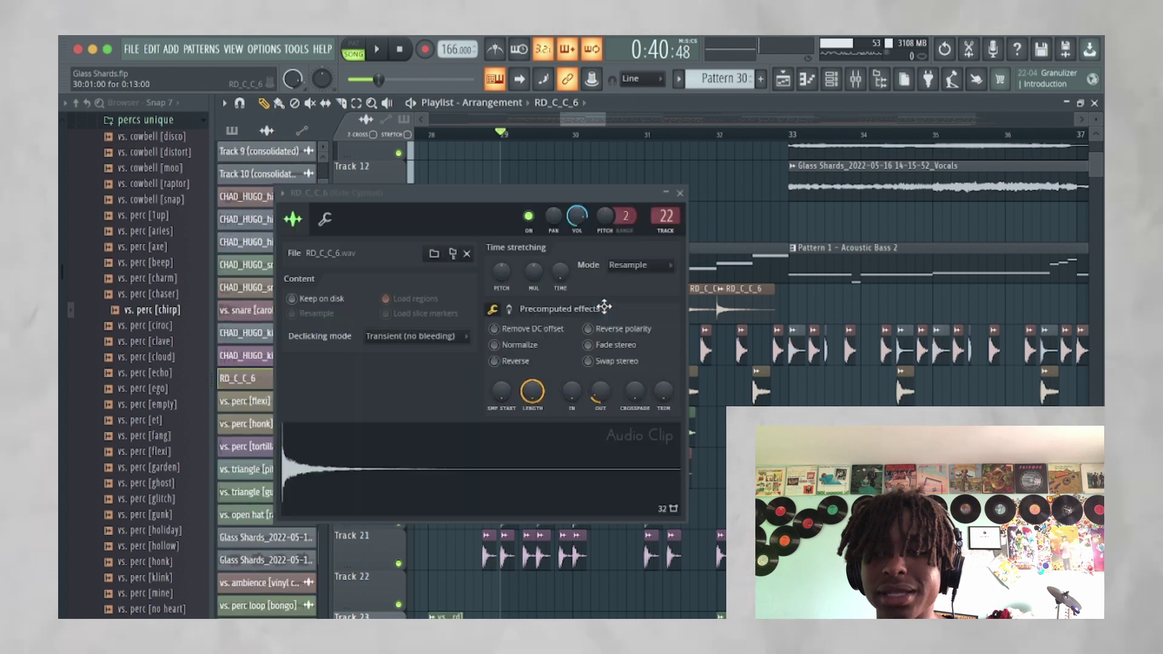
click(680, 193)
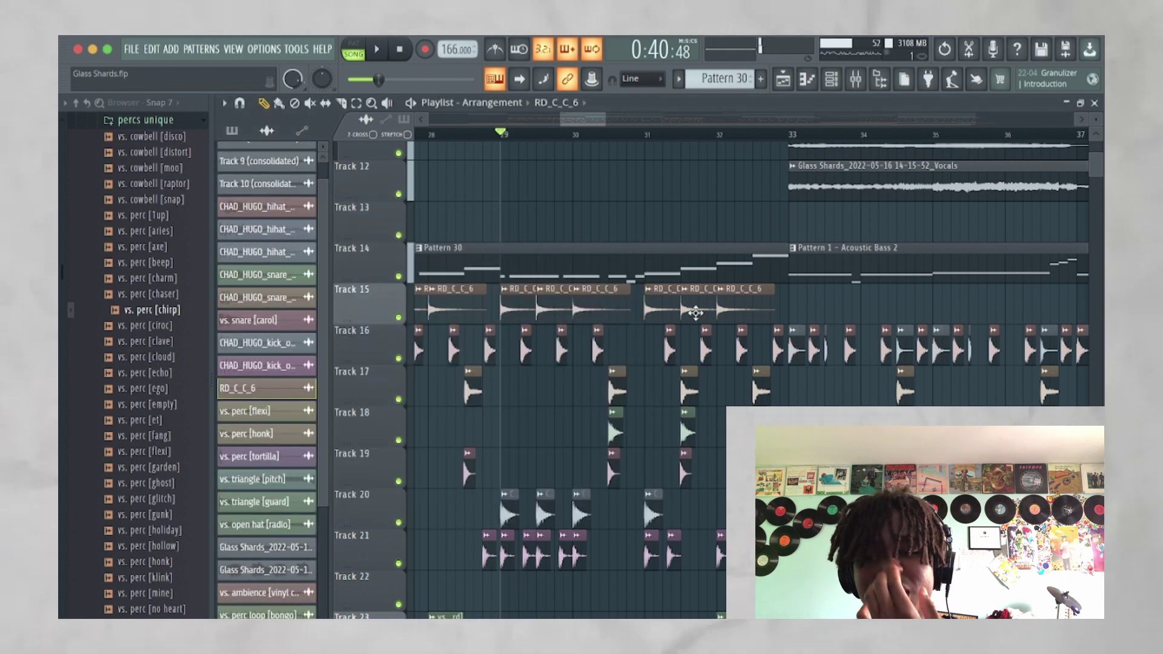
scroll(693, 311, down, 3)
key(space)
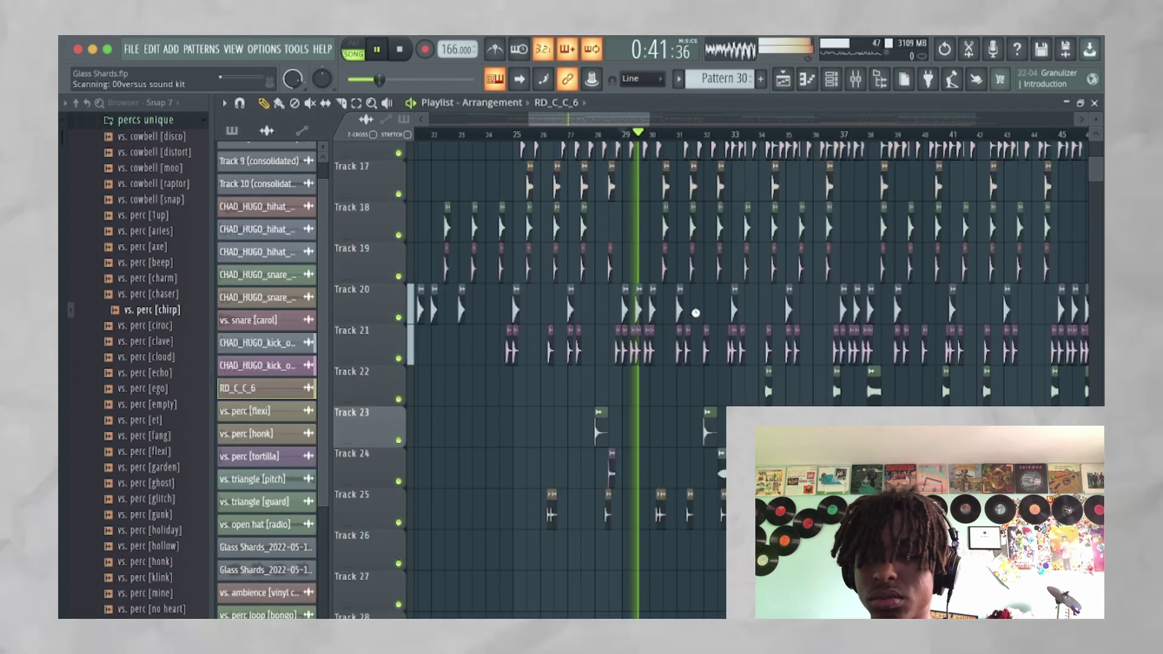
Play on through the drum tracks, examine the reversed vs. triangle [pitch] clip at bar 32 on Track 24, and close its settings
scroll(695, 312, down, 5)
scroll(695, 313, up, 1)
scroll(696, 312, up, 2)
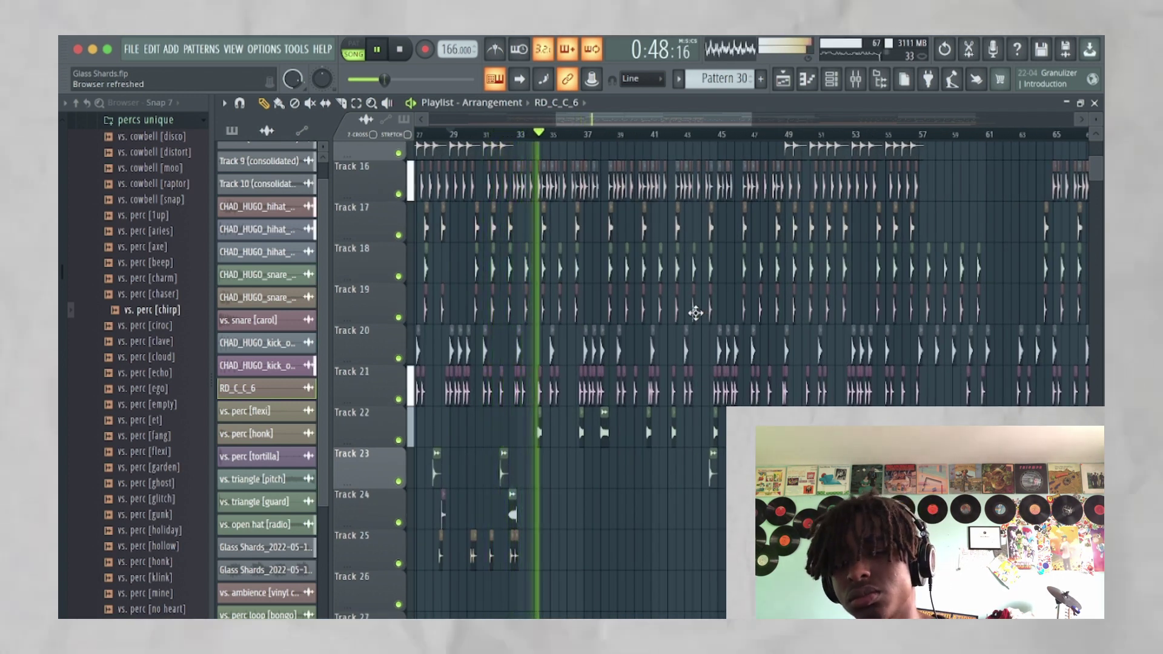
double_click(515, 510)
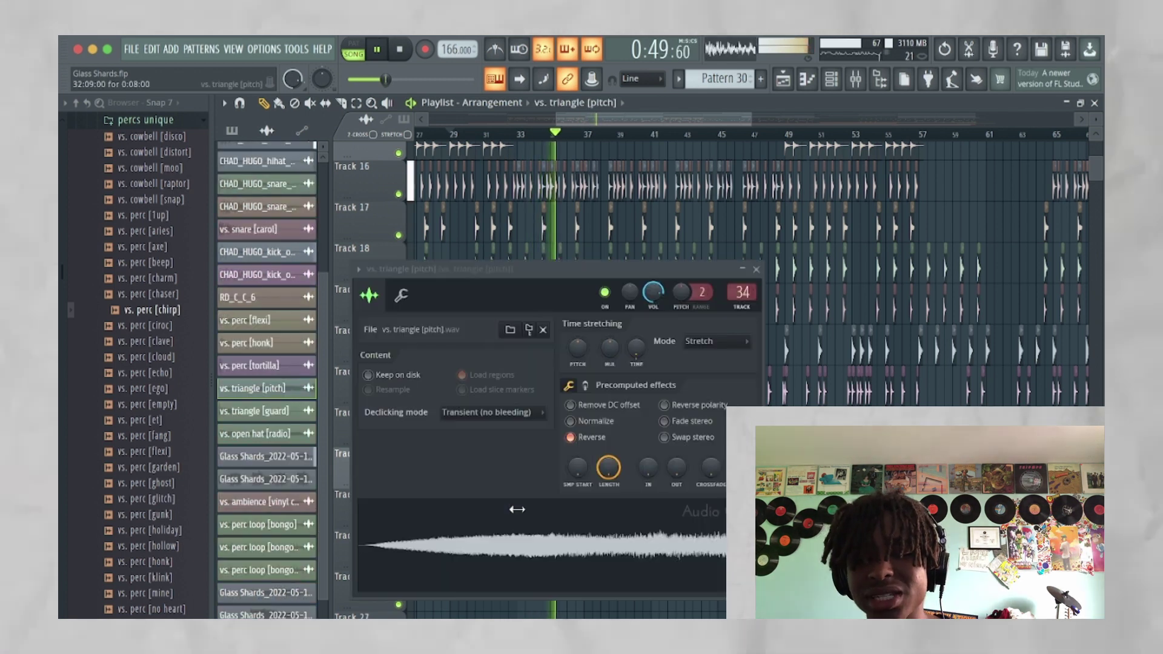
click(756, 270)
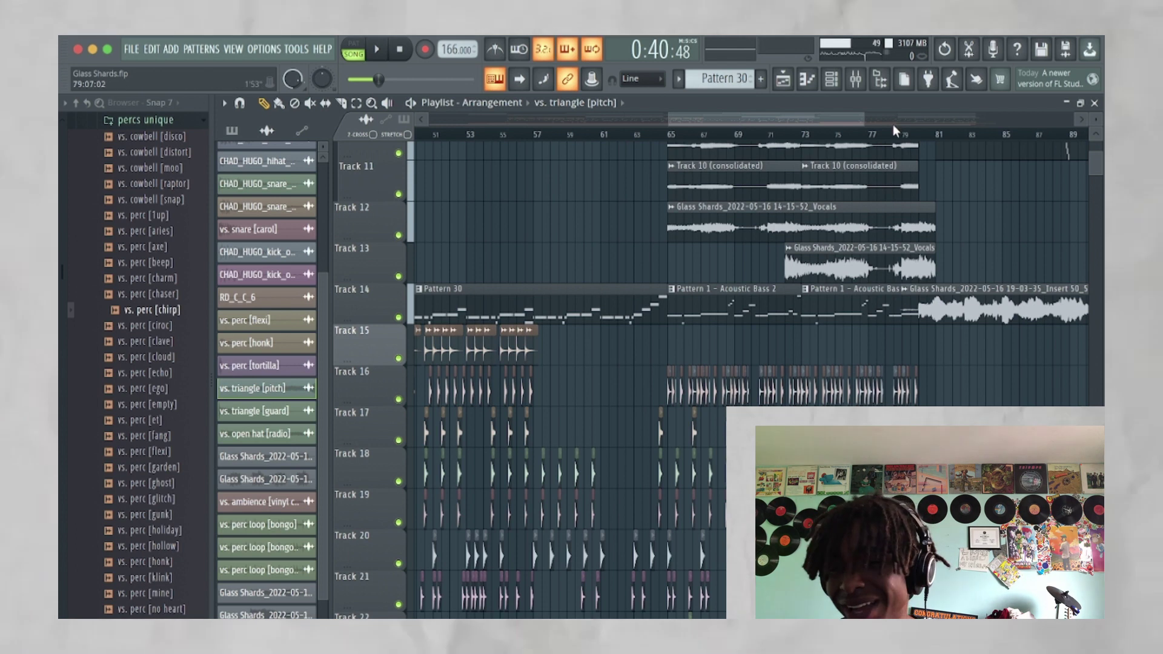
Play the arrangement through the transition into bar 81, following the melody, vocal, bass and drum tracks
scroll(848, 139, right, 4)
scroll(724, 155, up, 2)
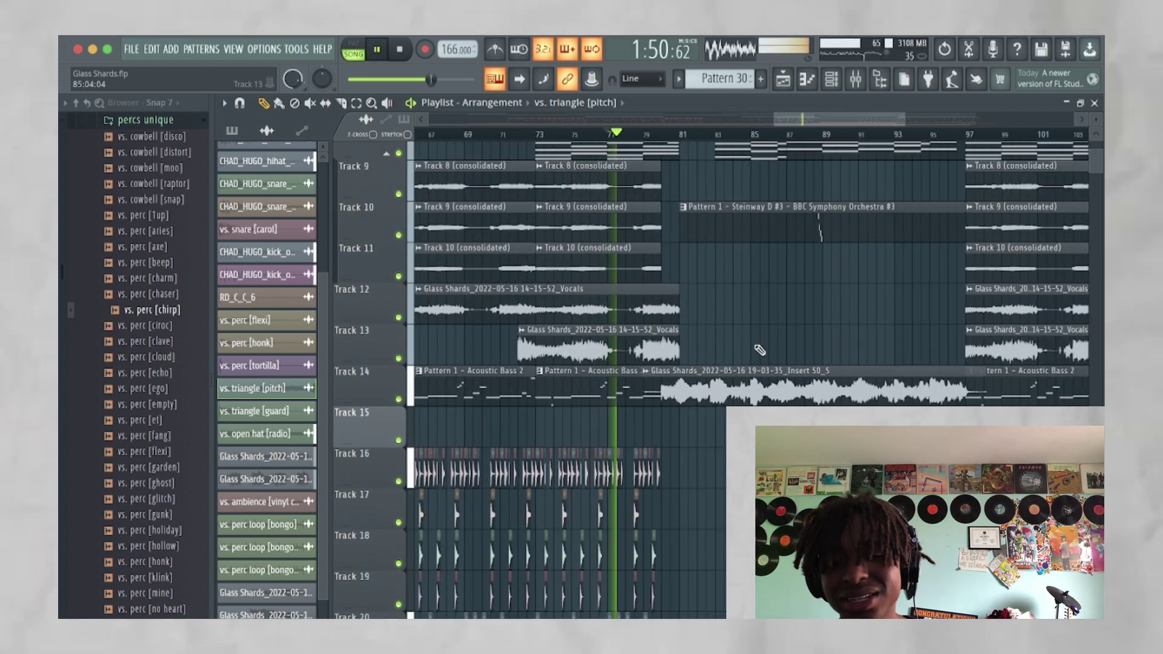
scroll(760, 350, down, 4)
ctrl+scroll(759, 350, up, 2)
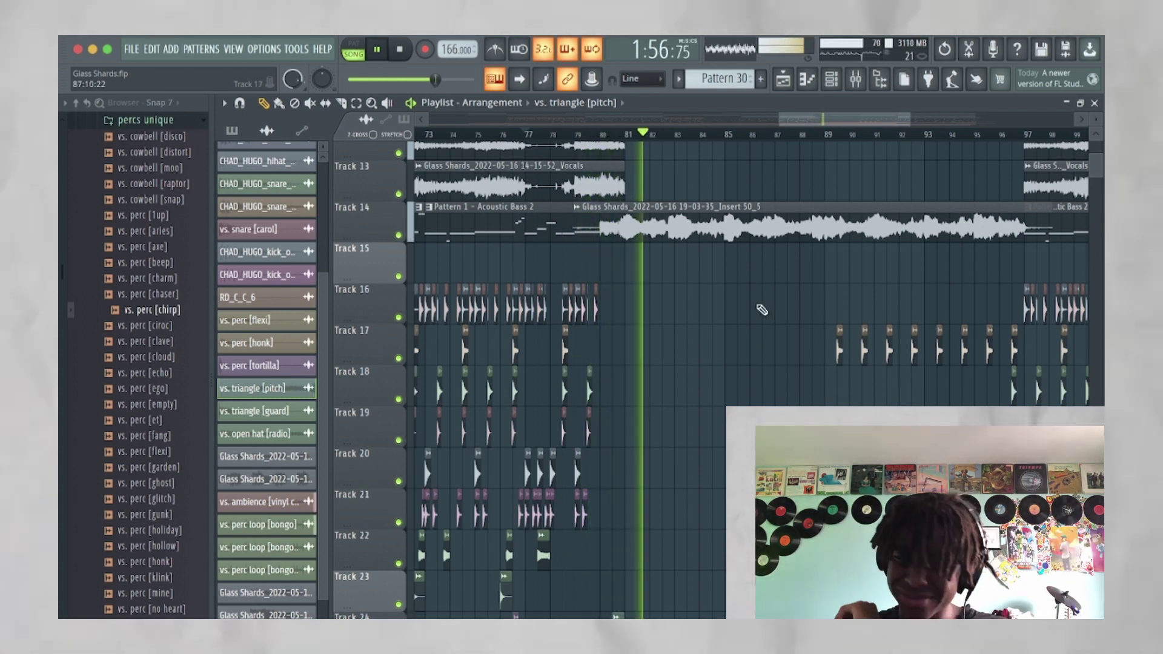
scroll(717, 271, down, 1)
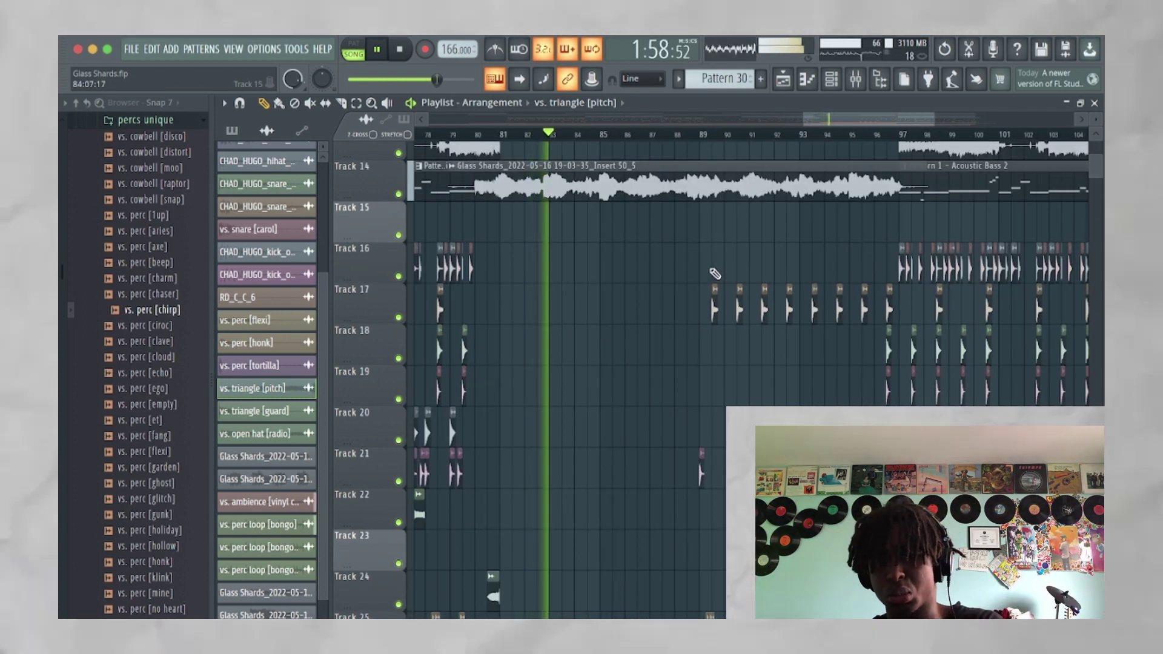
Move the Insert 50_5 audio clip from Track 14 down to Track 15 and play on through the percussion and automation tracks
drag(690, 181, 690, 236)
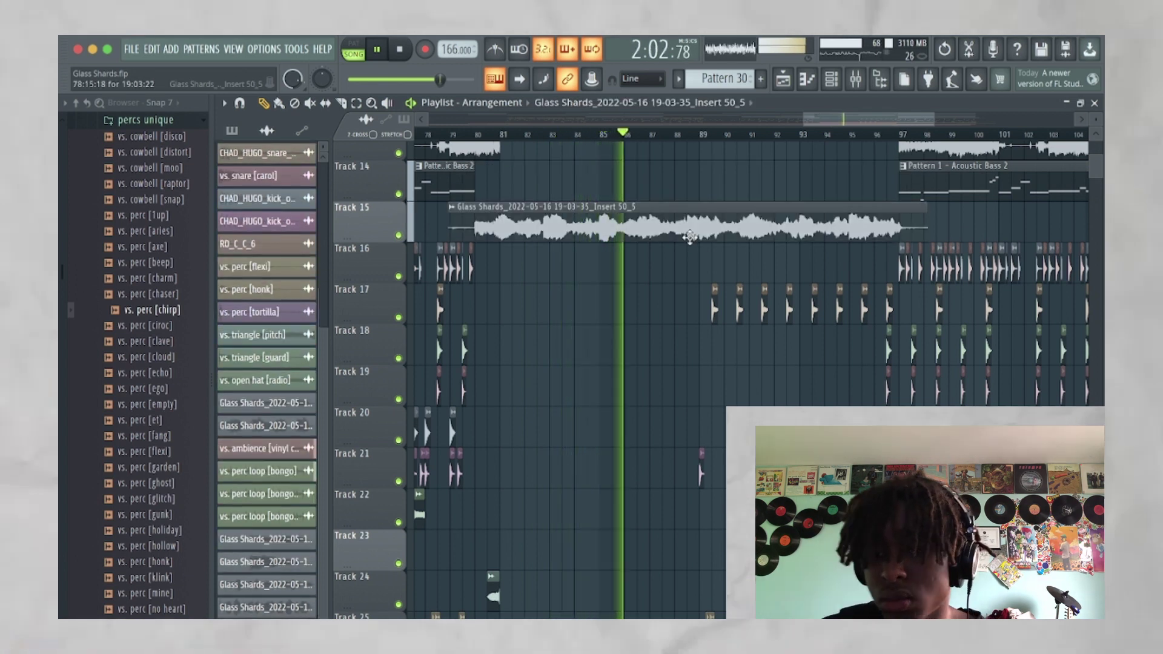
scroll(690, 236, down, 6)
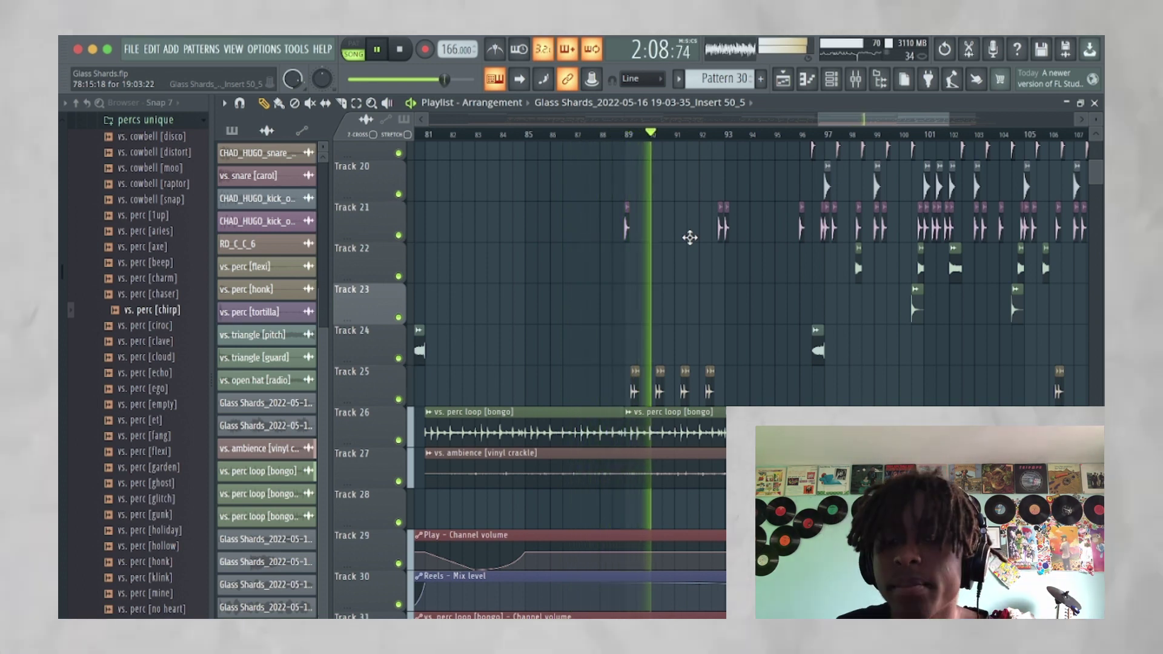
scroll(690, 238, up, 1)
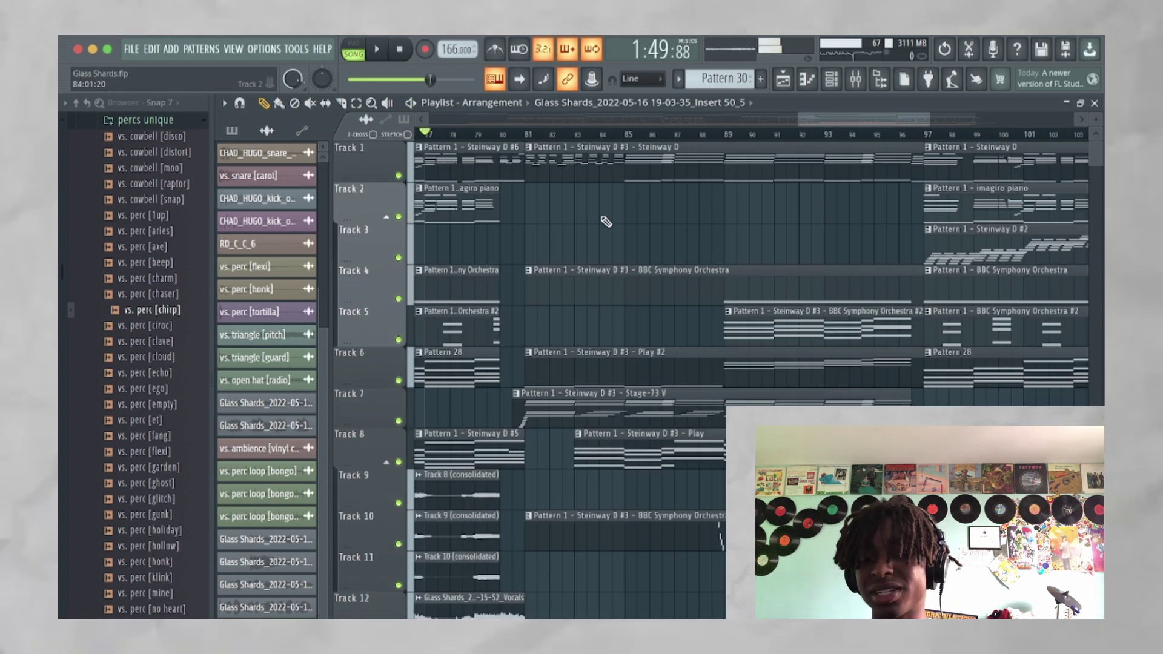
Examine the automation clips on Tracks 29 to 33 and the automation options for the Reels mix level on the Pre Master channel
scroll(602, 220, down, 9)
click(581, 185)
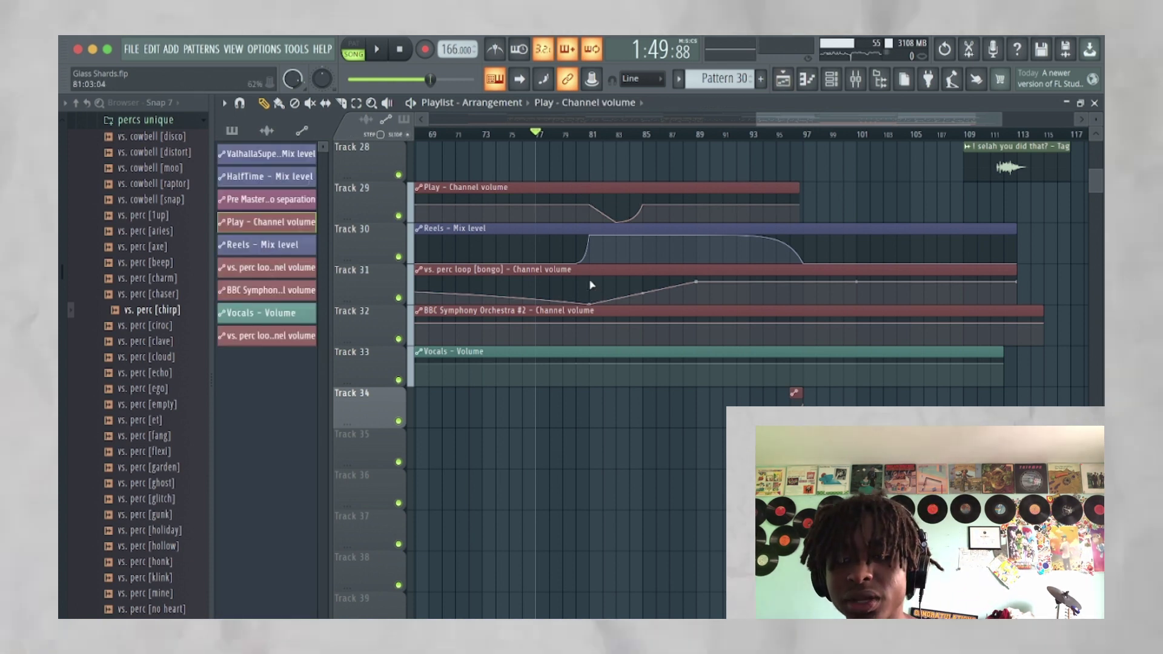
key(F9)
click(276, 271)
click(298, 266)
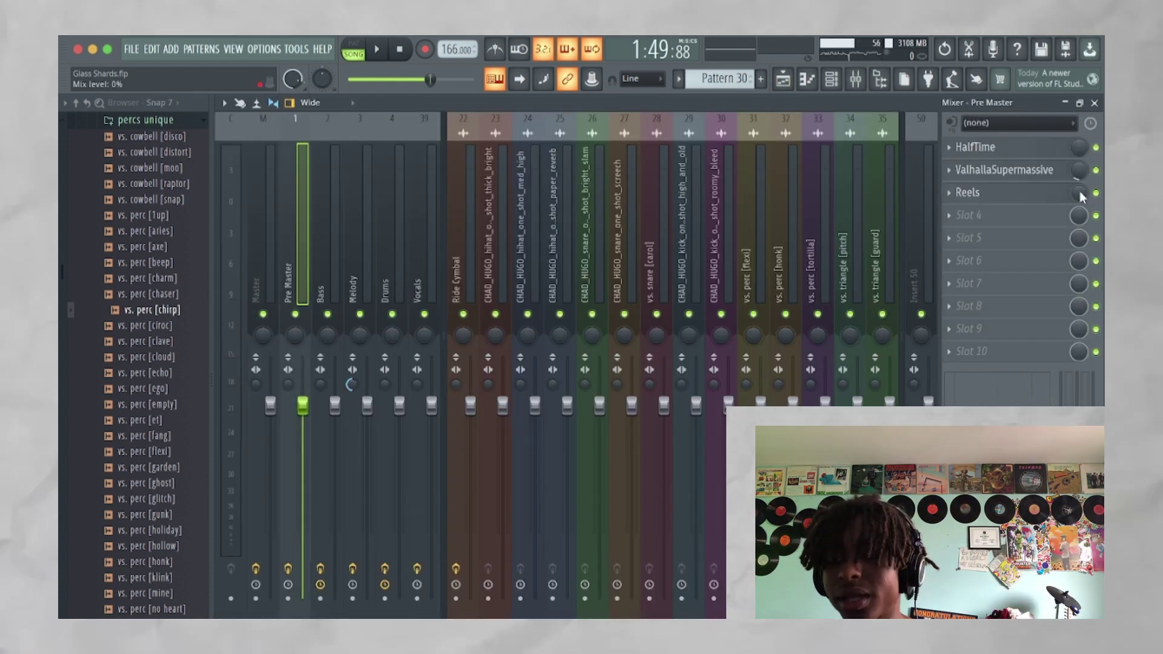
right_click(1080, 192)
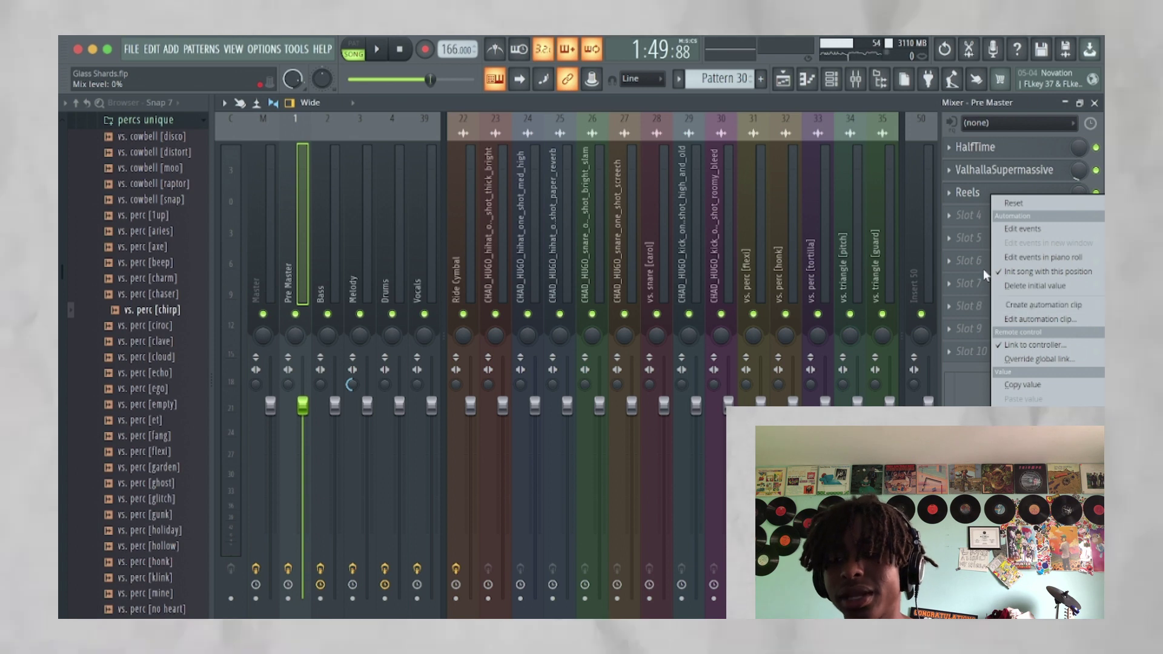
click(837, 231)
click(696, 181)
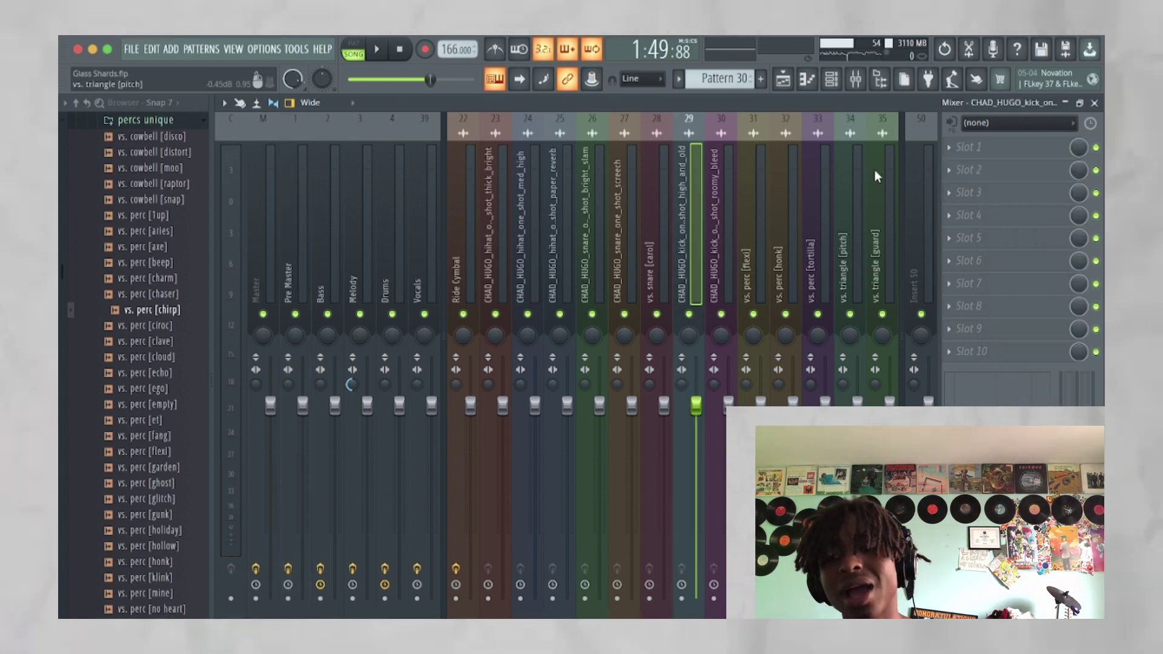
click(510, 213)
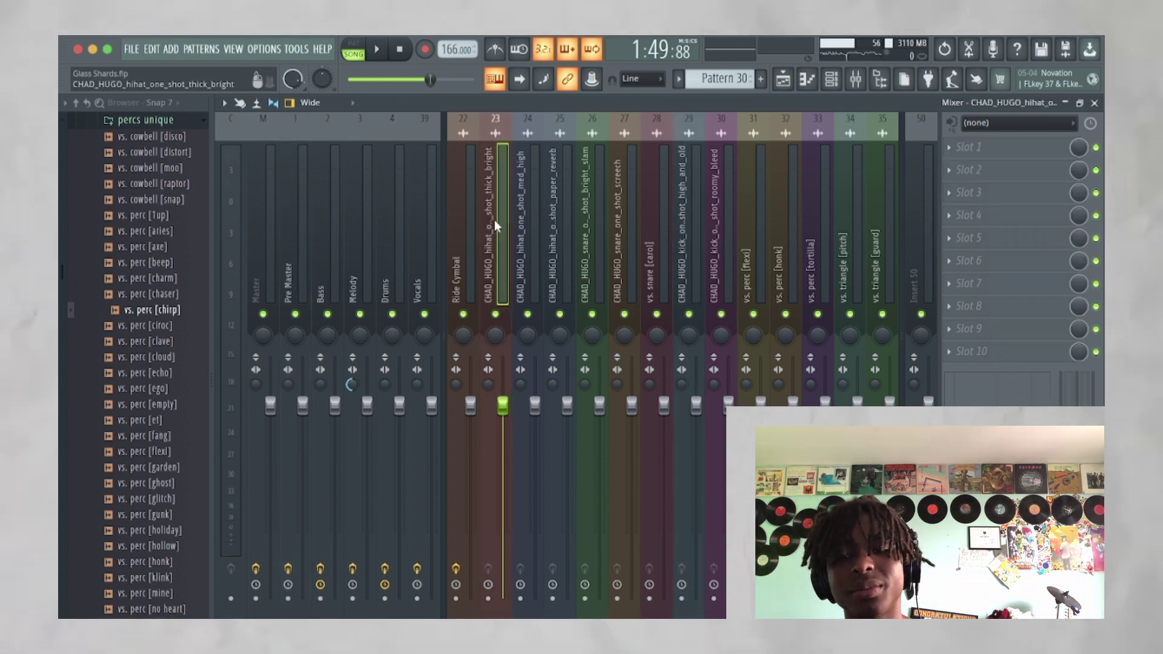
Open PanCake2 on the Long String mixer track, create an automation clip for its Mix parameter, and close the mixer and plugin
scroll(495, 220, up, 5)
click(495, 220)
click(977, 147)
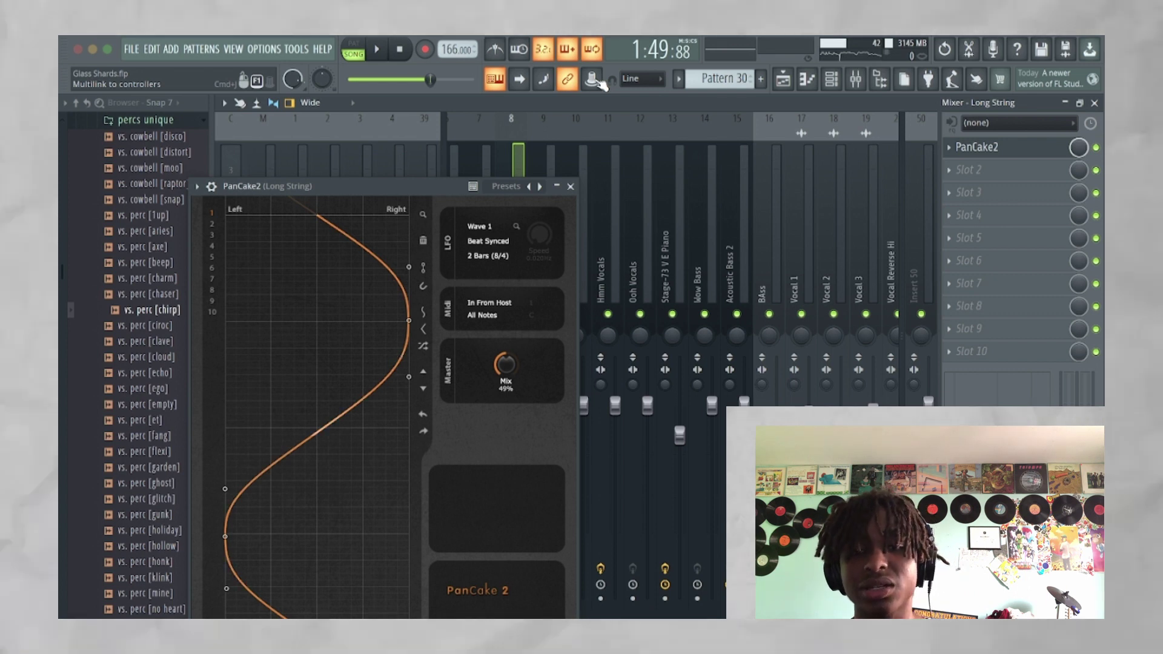
right_click(602, 85)
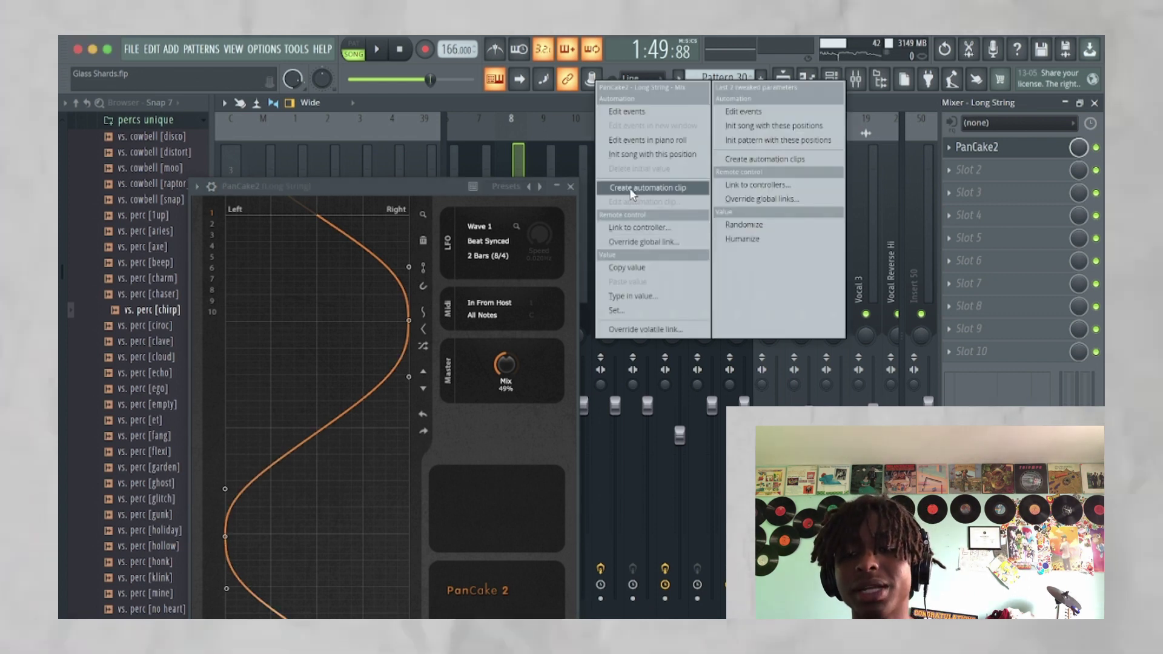
click(632, 189)
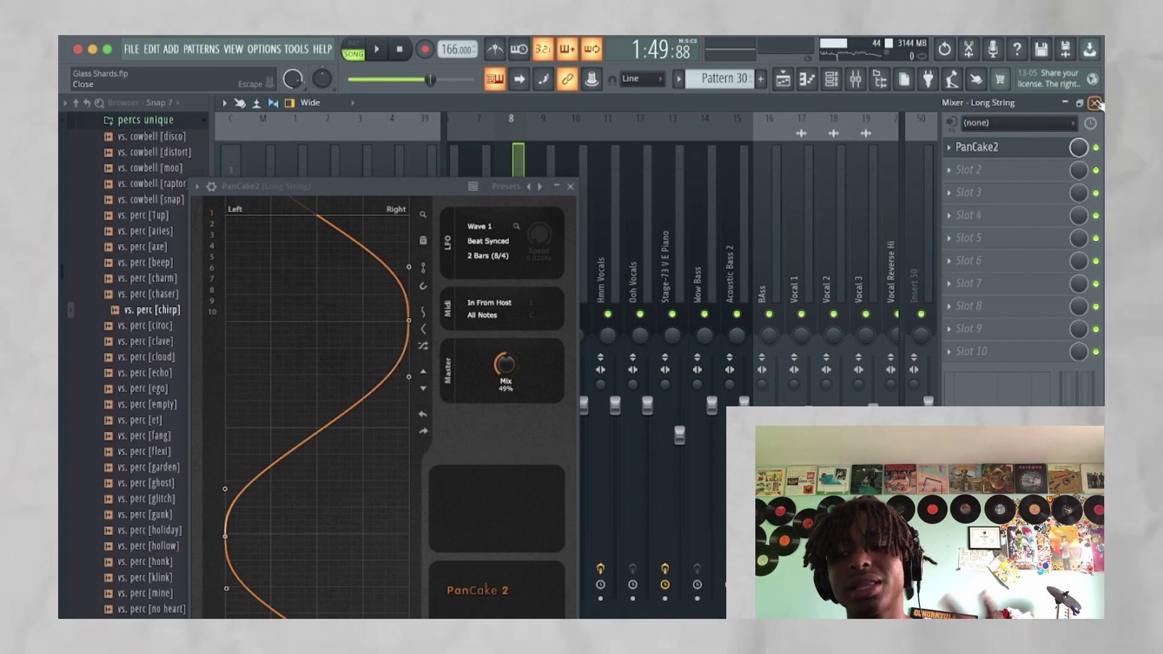
click(1095, 103)
click(570, 186)
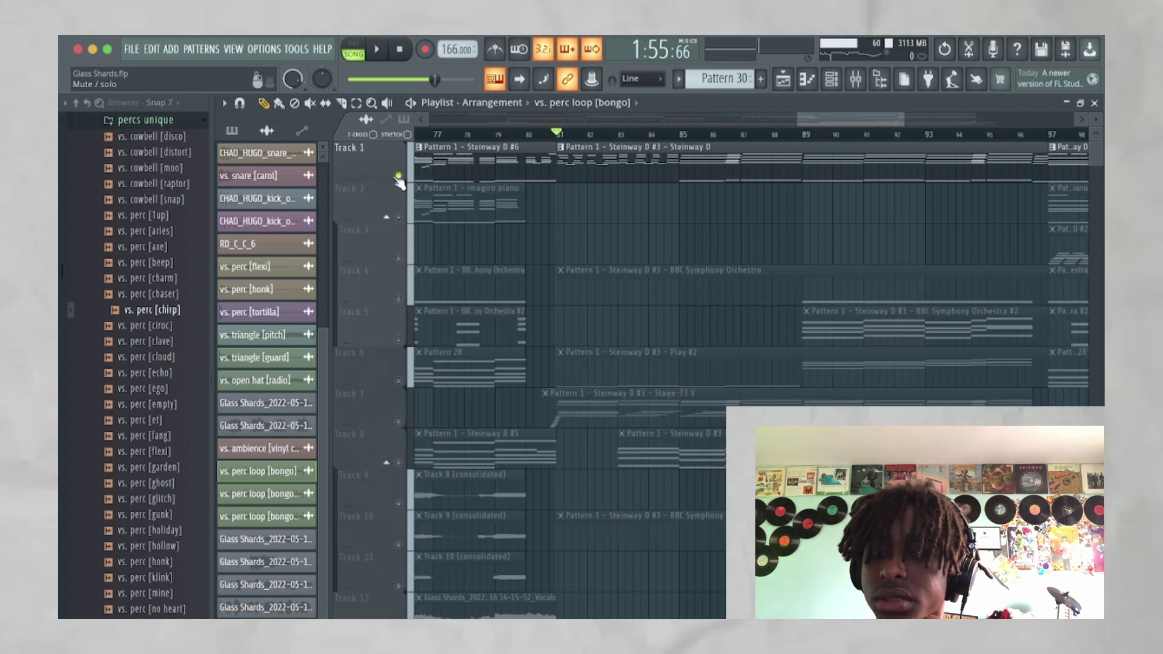
Play the soloed Steinway D #3 pattern from bar 81 on Track 1 while viewing its notes, and return to the playlist
double_click(444, 271)
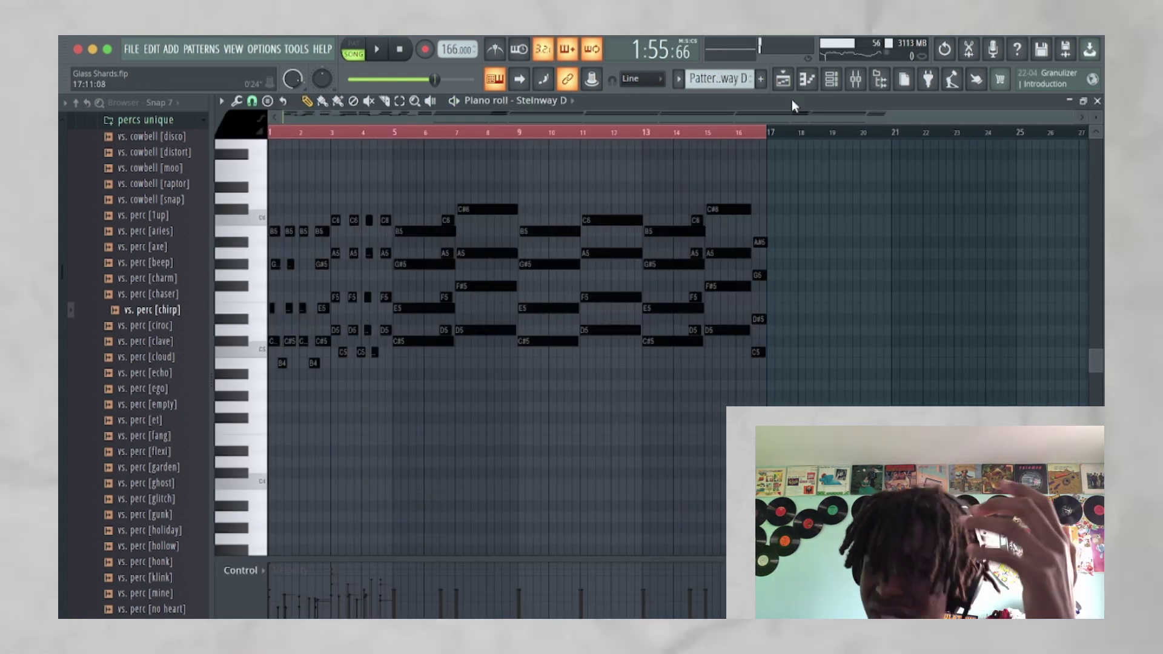
key(F5)
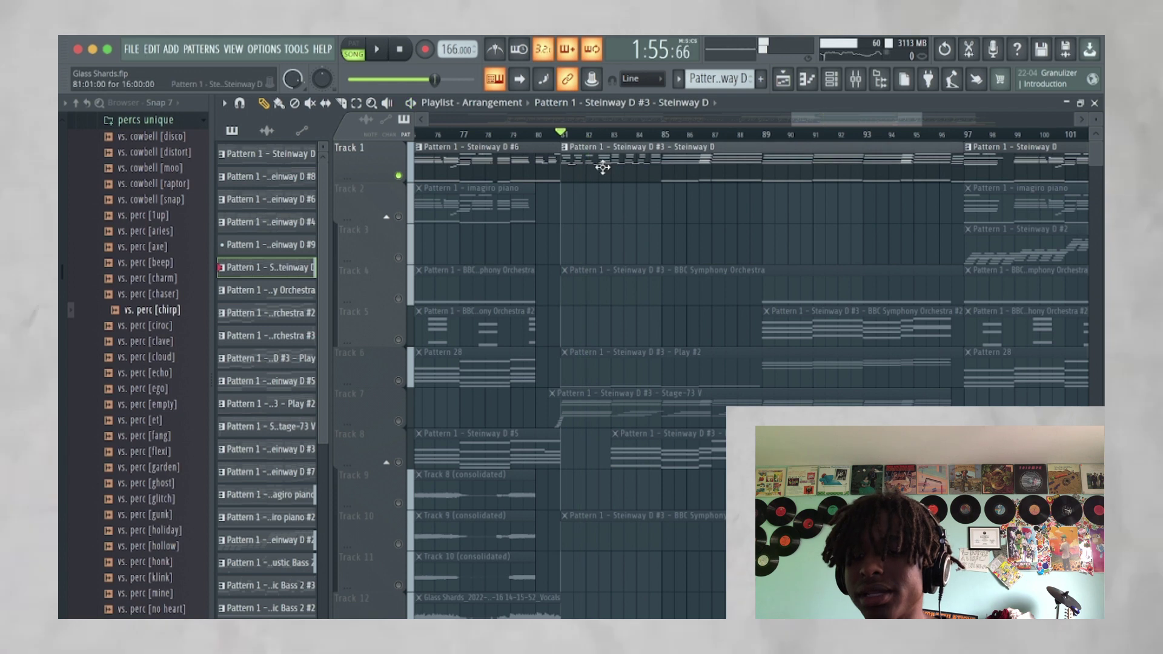
double_click(603, 168)
key(space)
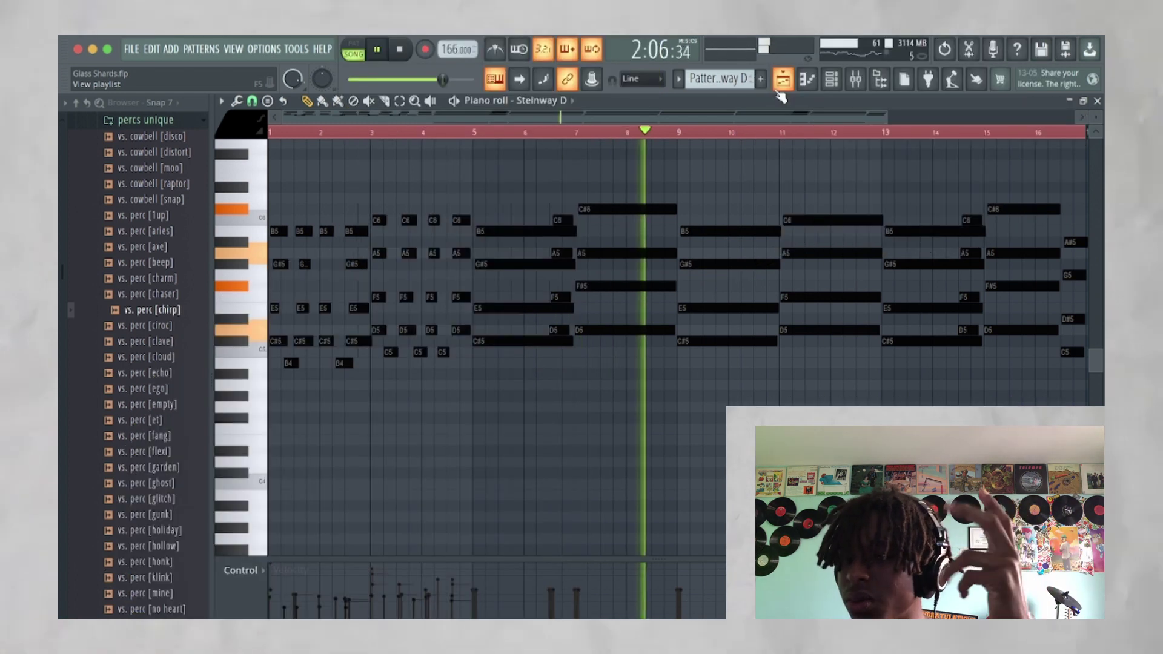
click(783, 79)
key(space)
Play the soloed Stage-73 V pattern around bar 81 on Track 7 and open its notes in the piano roll
scroll(448, 339, down, 3)
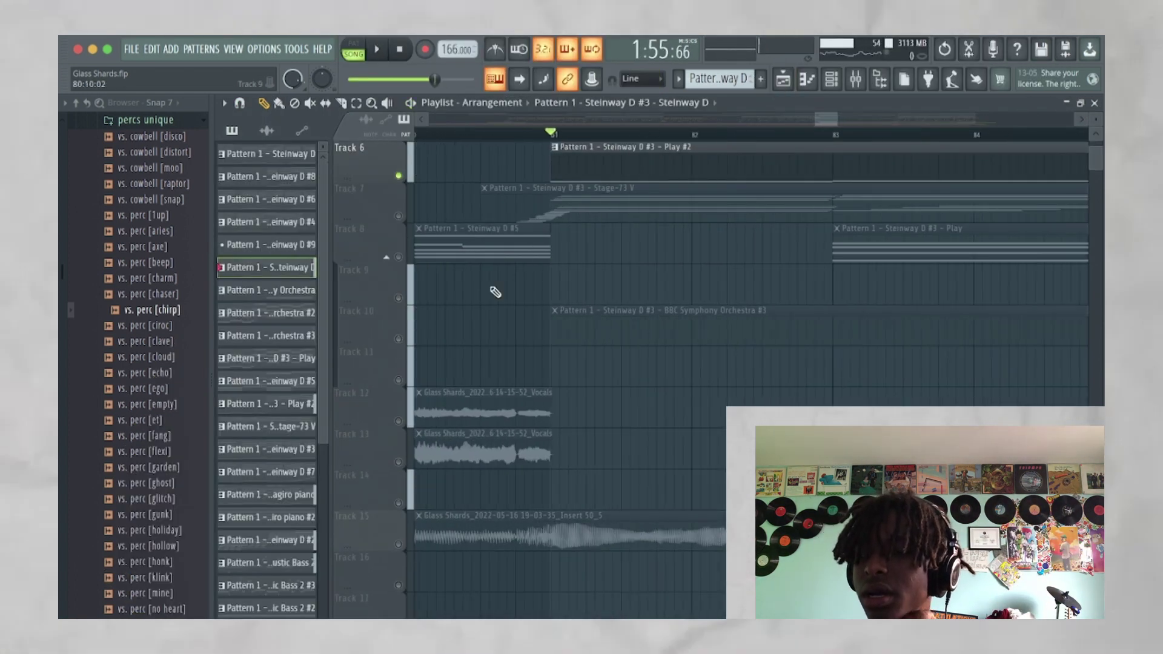
scroll(496, 292, up, 5)
key(space)
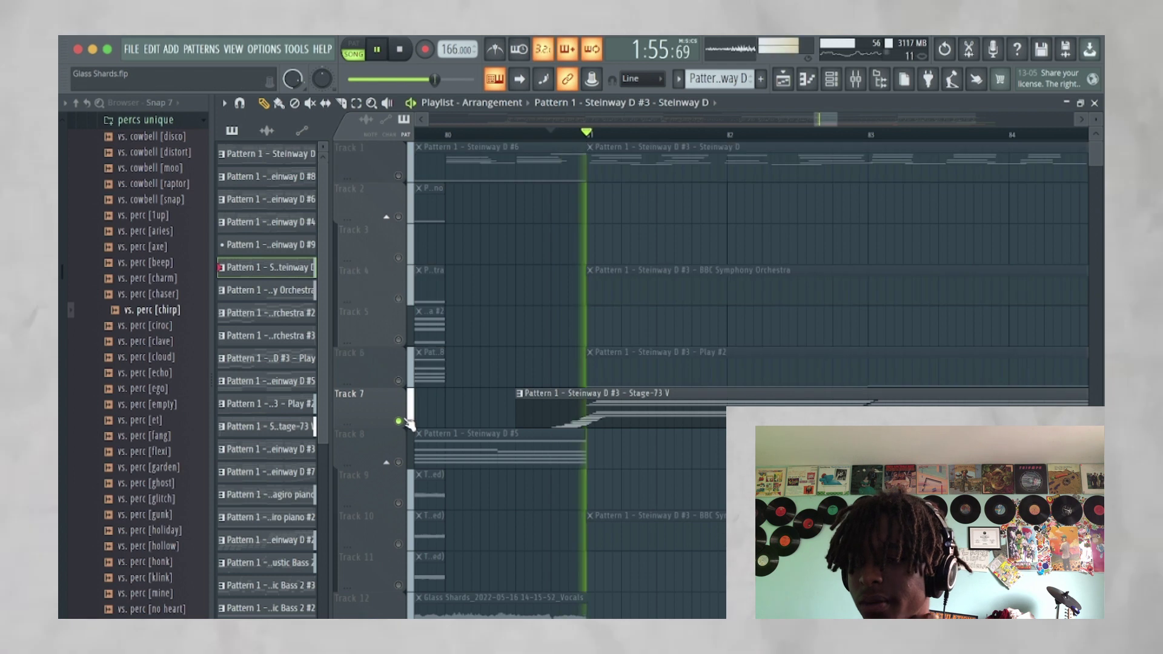
double_click(616, 407)
key(space)
Examine the rising run of notes from C#2 at the start of the Stage-73 V pattern and the chords that follow it
ctrl+scroll(273, 434, up, 3)
scroll(274, 434, down, 4)
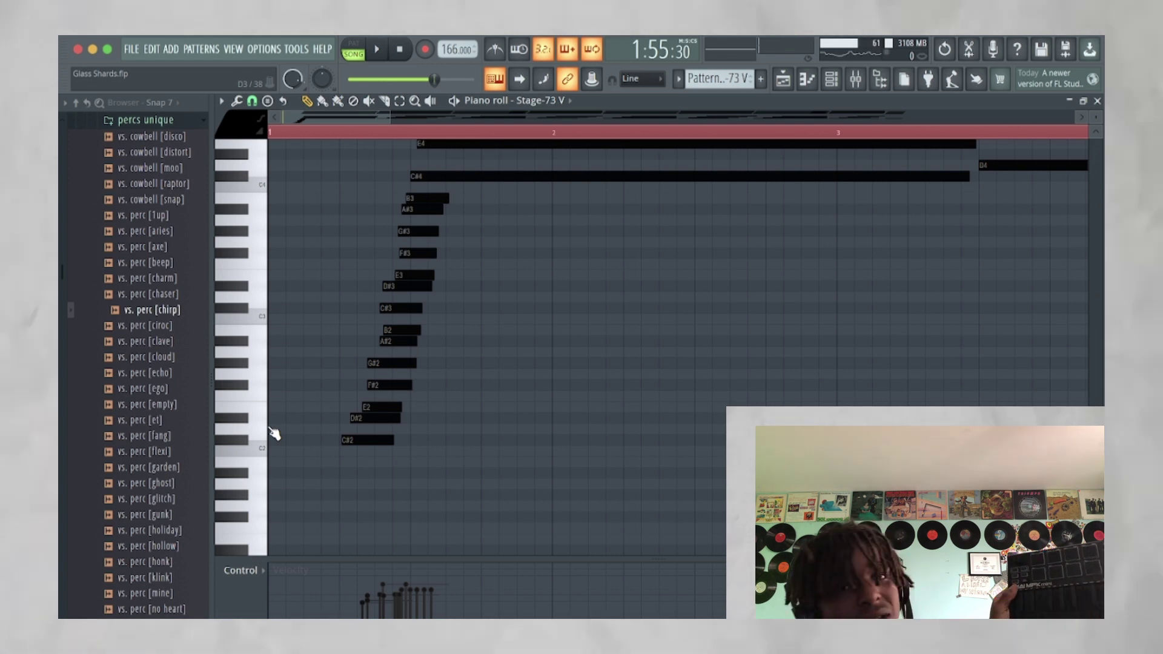
scroll(275, 430, up, 8)
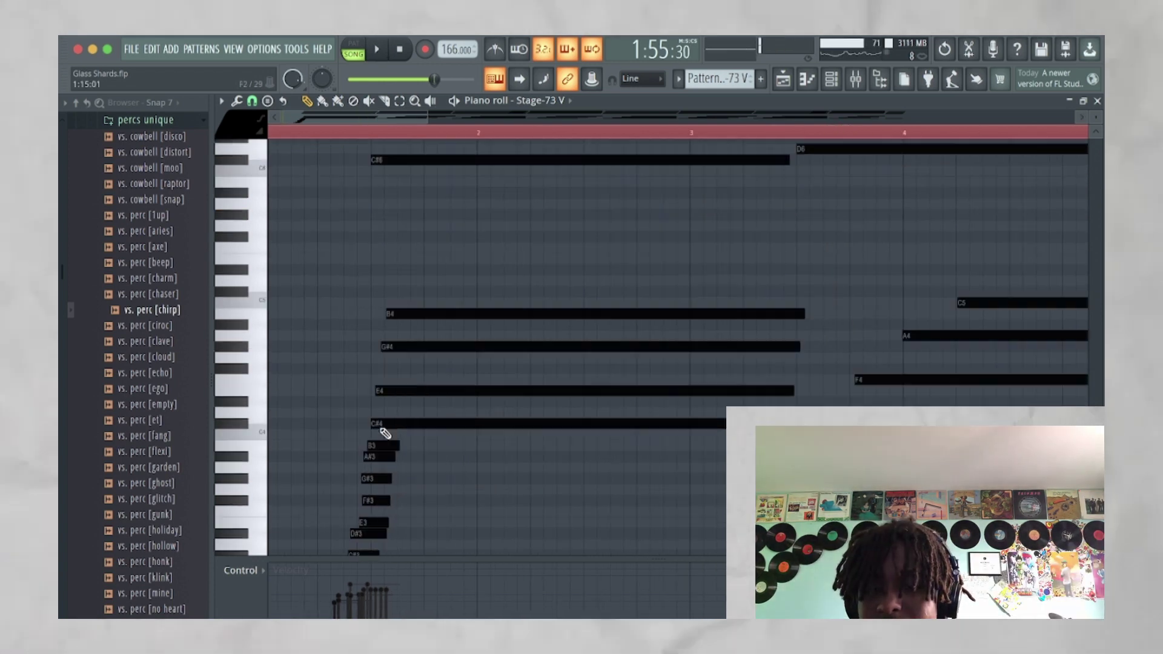
scroll(385, 434, up, 1)
scroll(386, 434, down, 6)
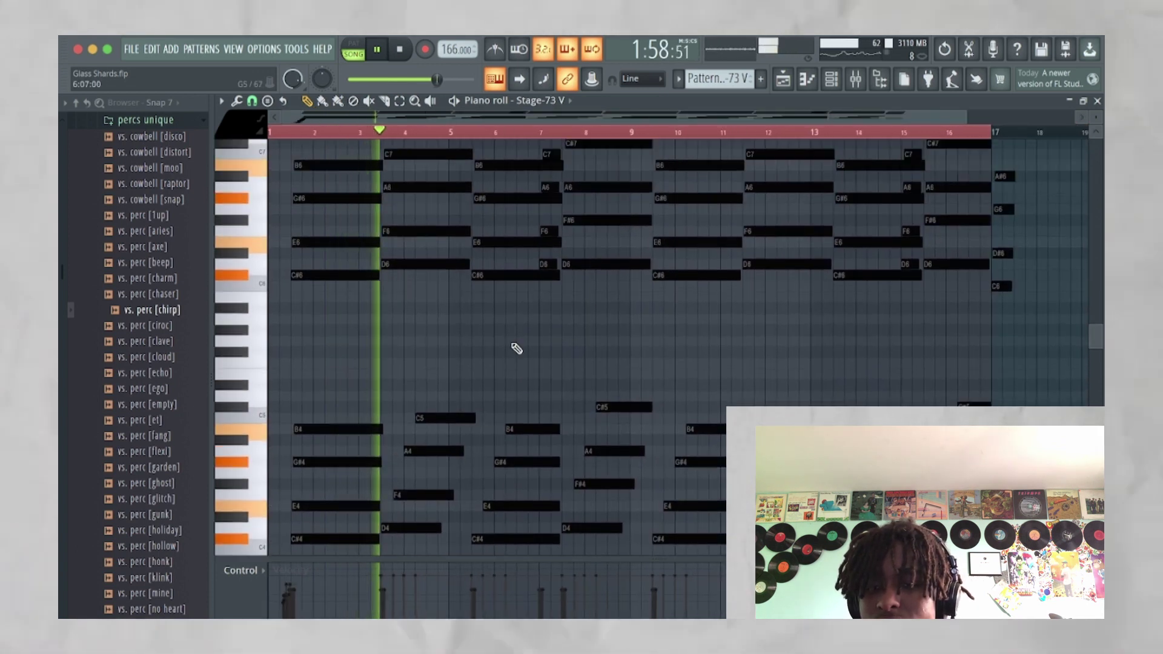
Select the staggered D4, F4, A4 and C5 notes near bar 4, examine and play the arpeggiated chords, and return to the playlist
drag(440, 382, 383, 533)
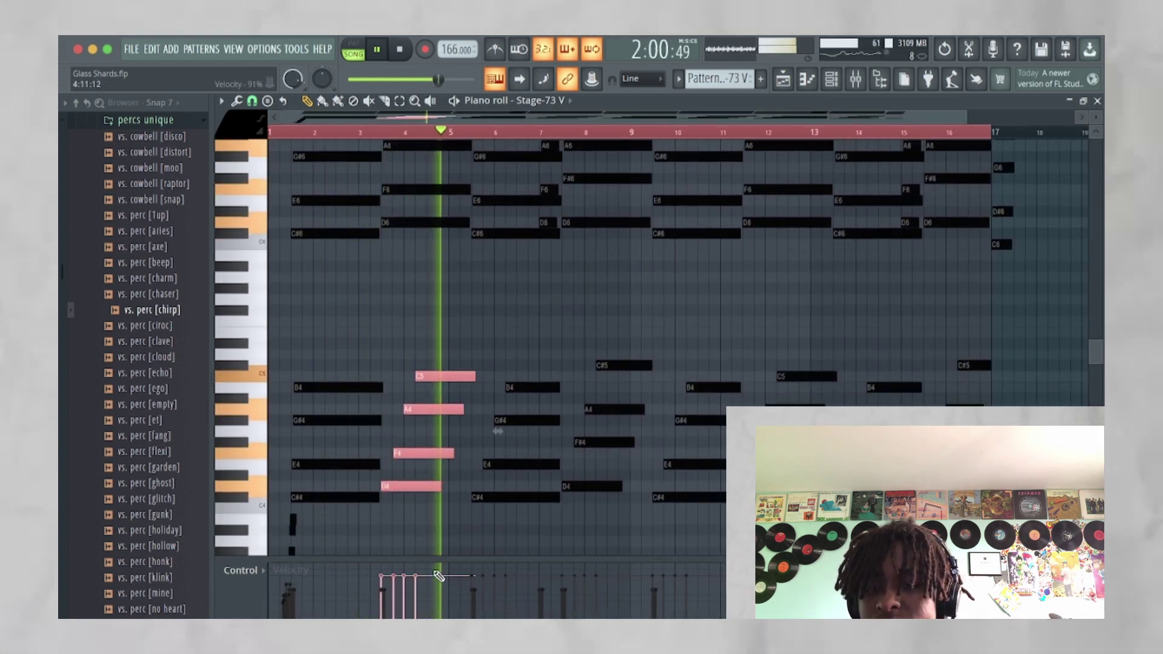
key(space)
scroll(460, 433, up, 5)
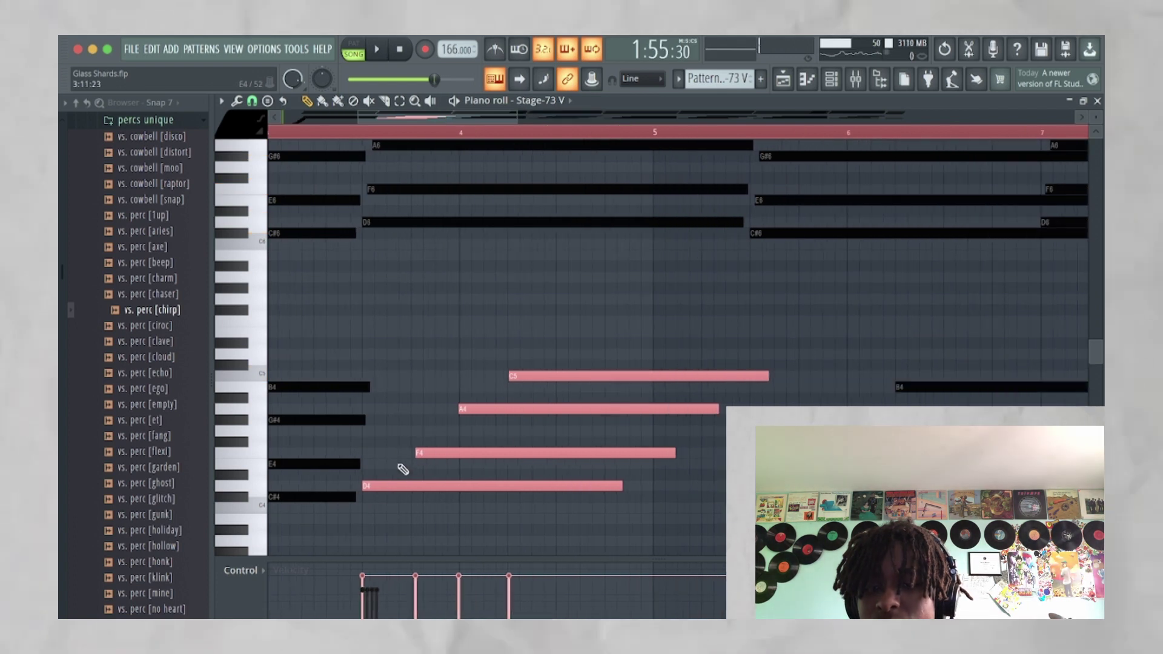
scroll(599, 377, down, 5)
key(space)
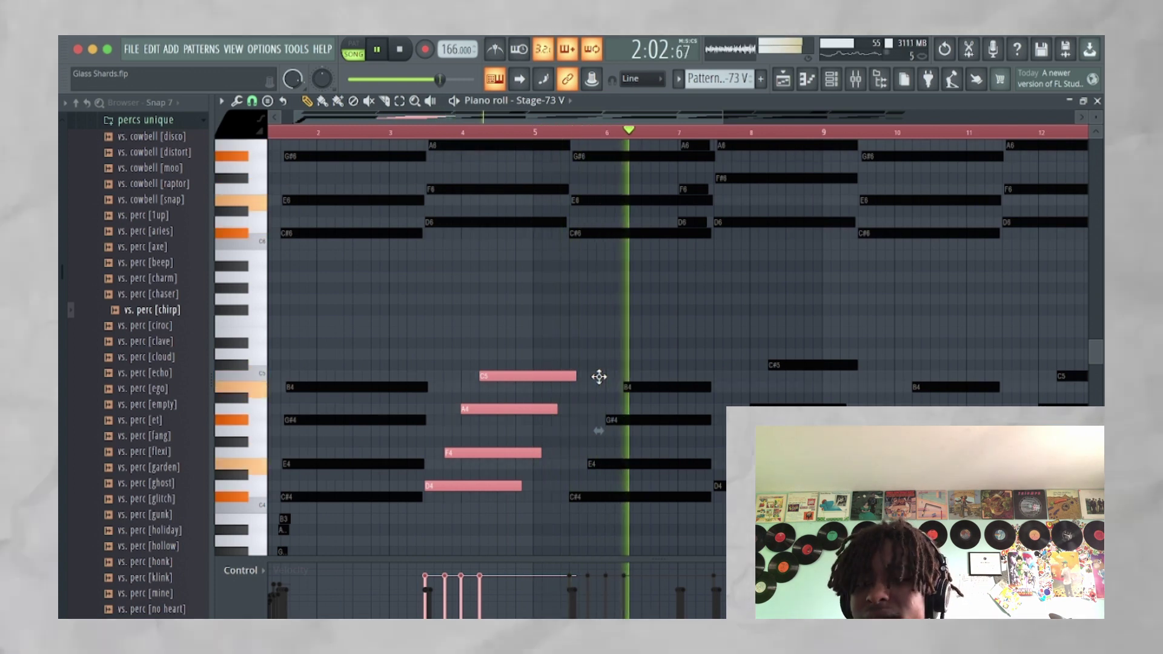
scroll(751, 346, down, 3)
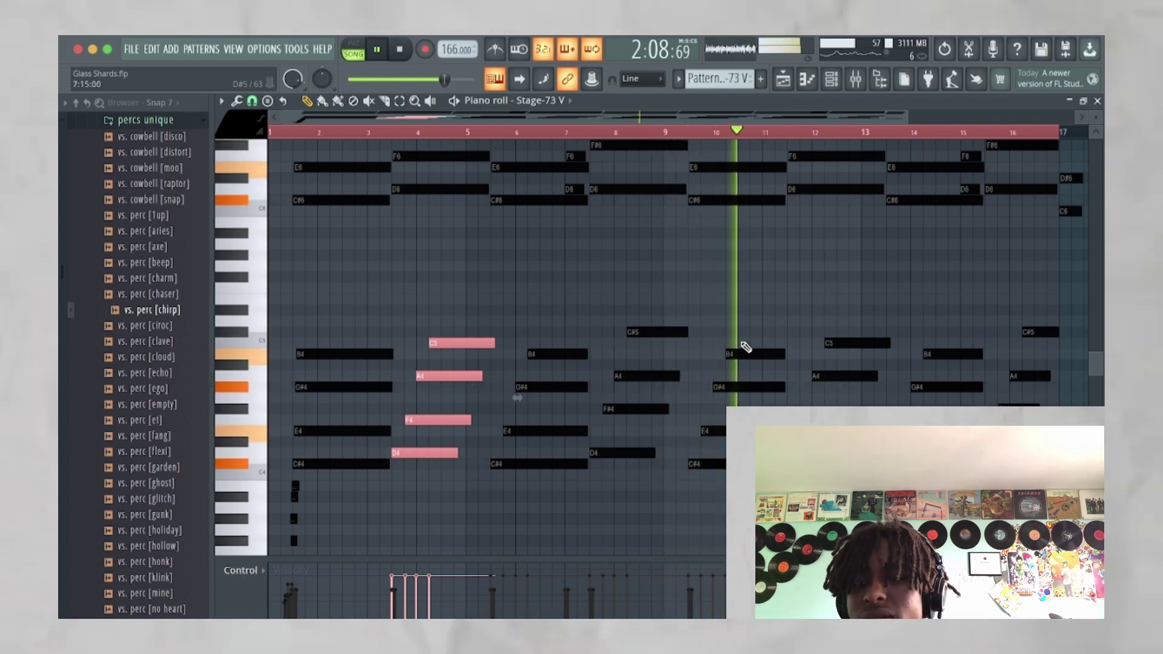
key(space)
key(F5)
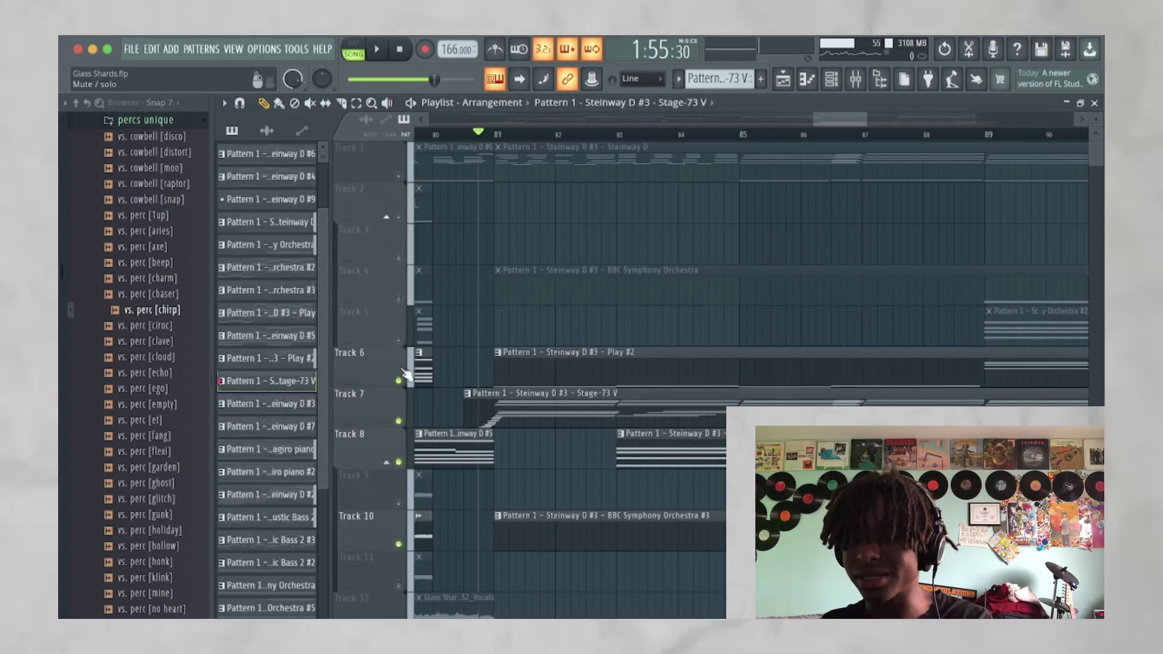
Play the bridge section with Tracks 4 to 8 and Track 10 enabled, following the combined melody layers up to bar 89
key(space)
scroll(495, 464, down, 4)
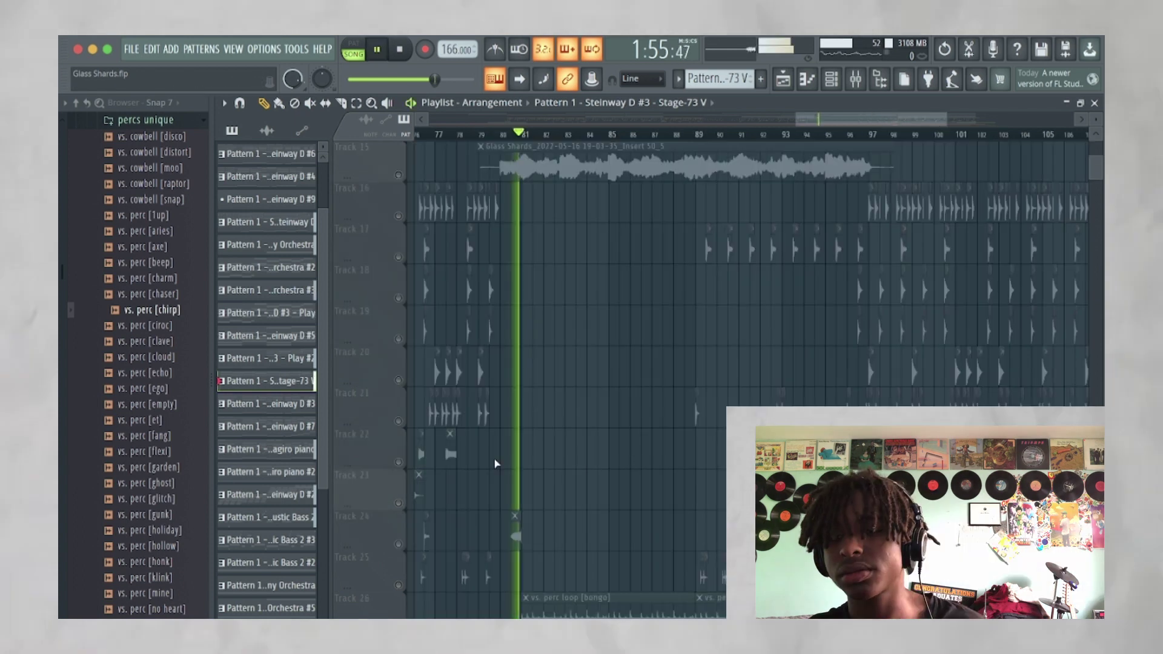
ctrl+scroll(495, 464, down, 3)
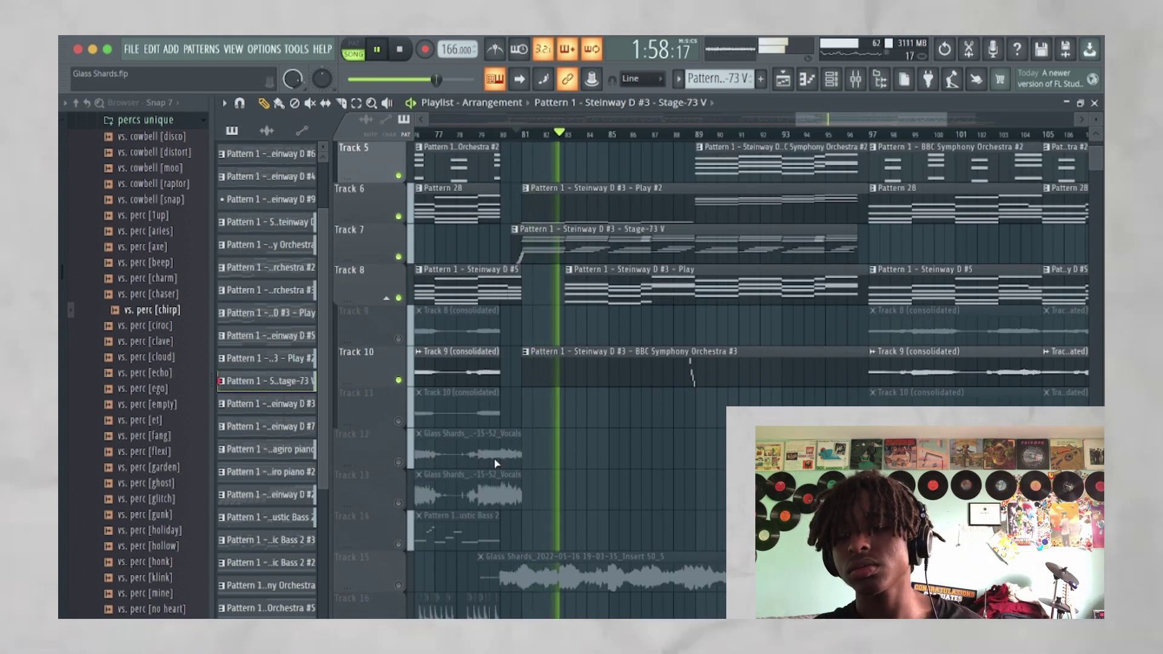
scroll(612, 367, up, 2)
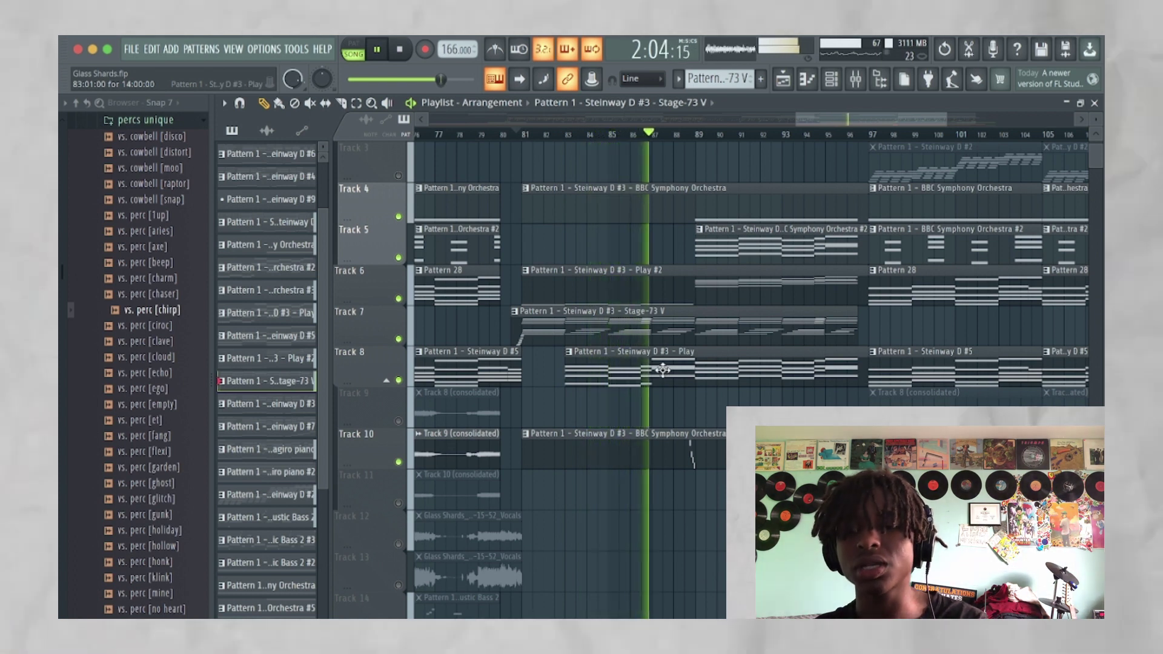
scroll(663, 369, up, 5)
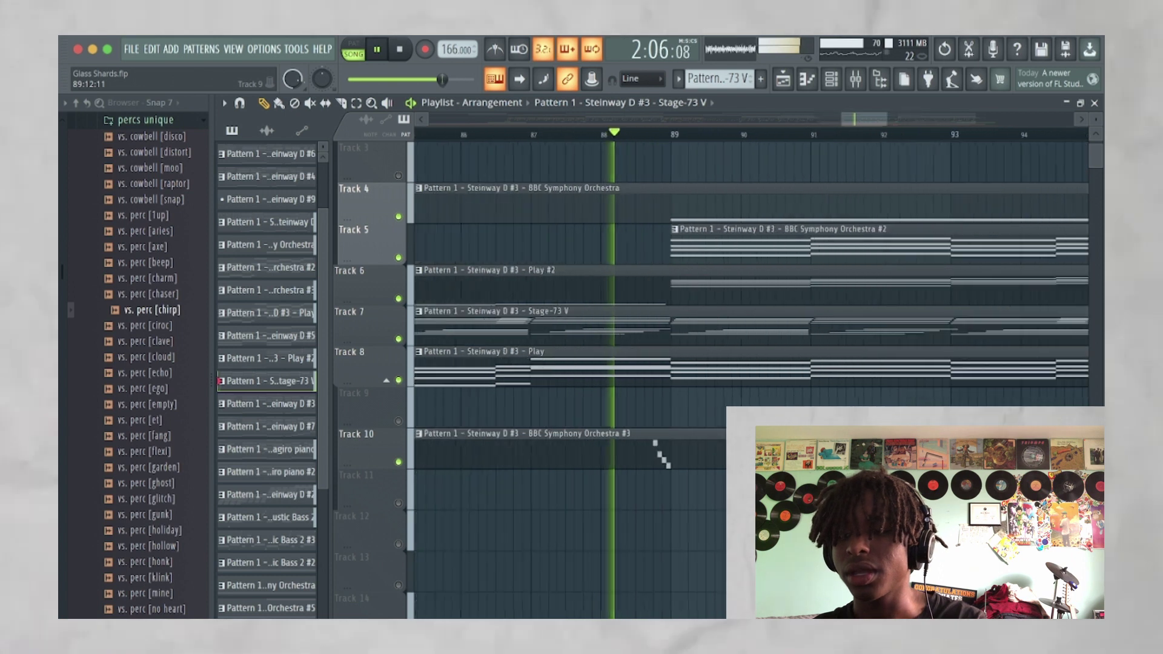
Stop playback, examine the descending F#6, E6, D#6 and D6 notes in the BBC Symphony Orchestra #3 pattern, and return to the playlist
key(space)
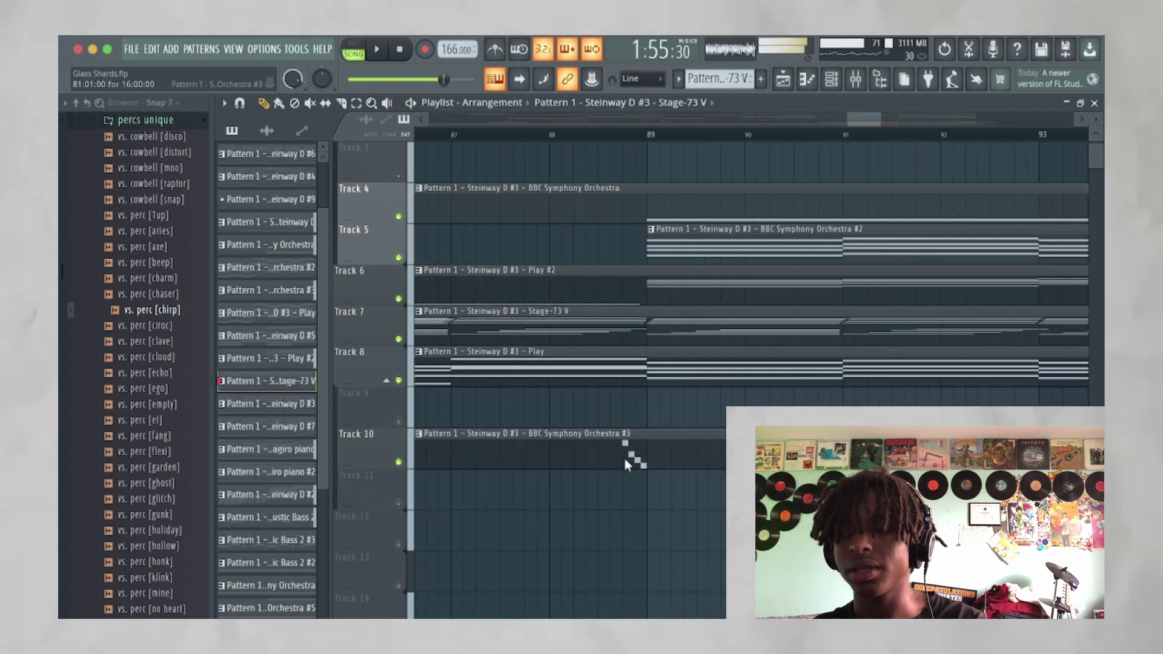
double_click(624, 459)
scroll(667, 370, up, 3)
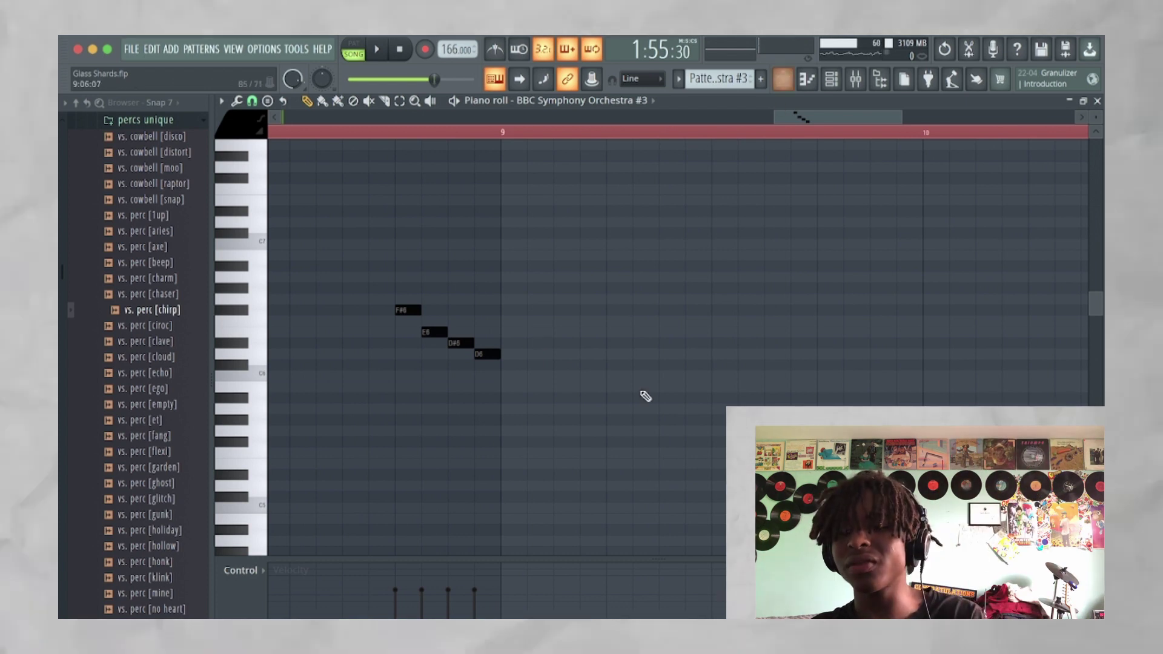
key(F5)
scroll(730, 265, down, 2)
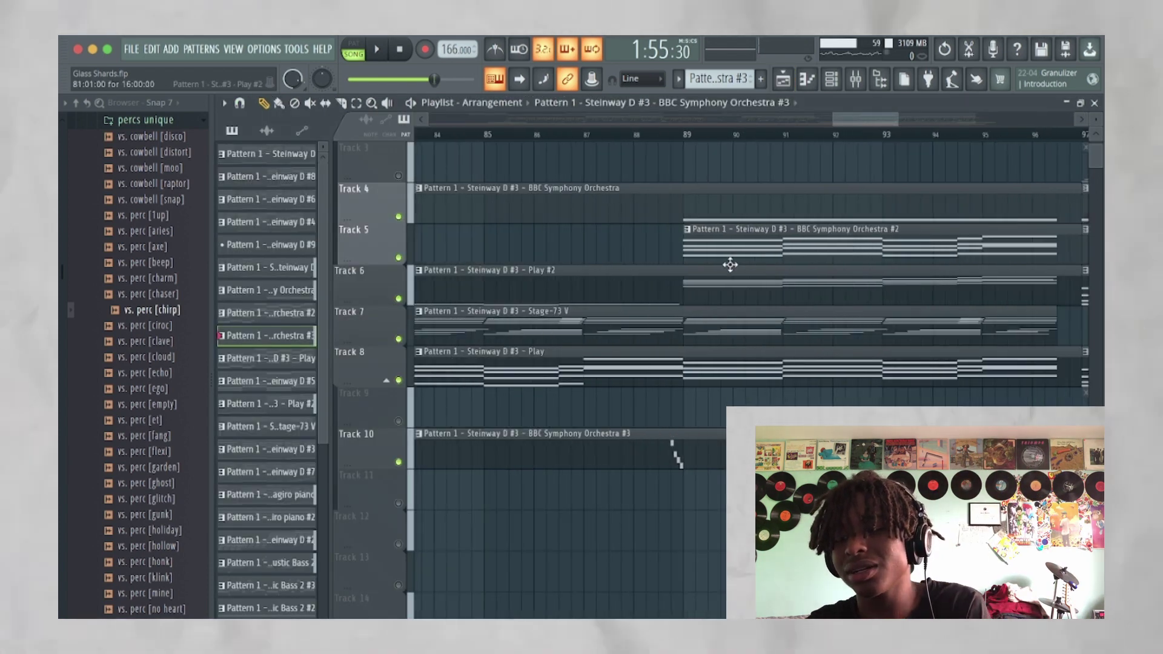
scroll(729, 260, down, 2)
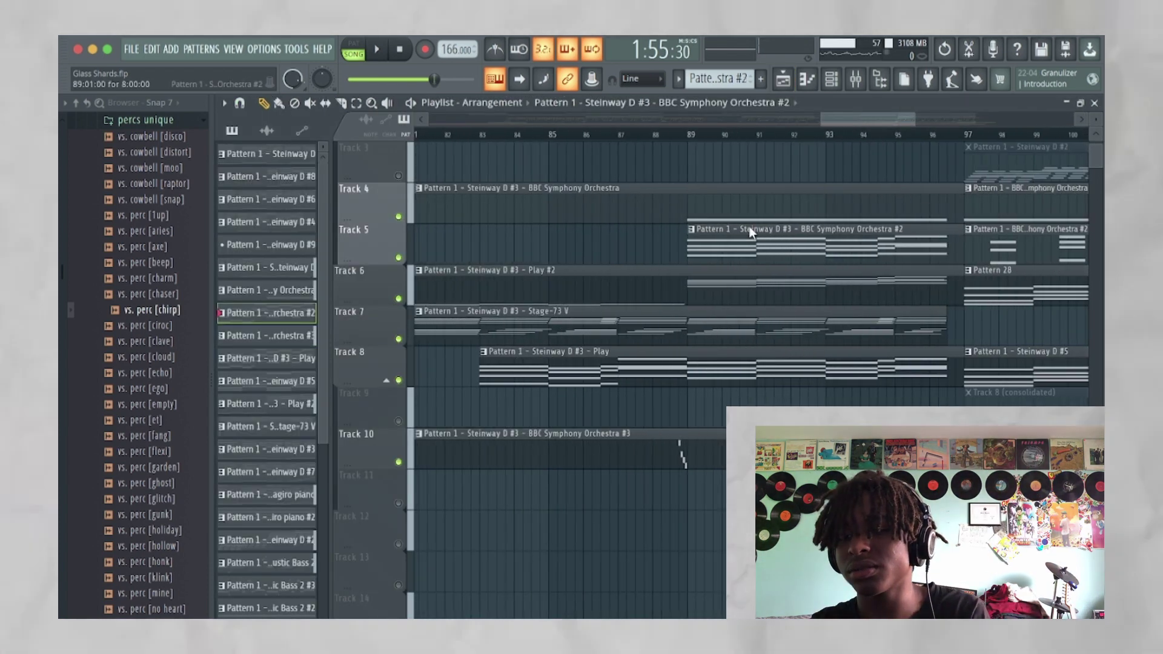
Open the BBC Symphony Orchestra #3 instrument to view its Strings: Violins 2 preset and Spiccato articulation, then close it
key(F6)
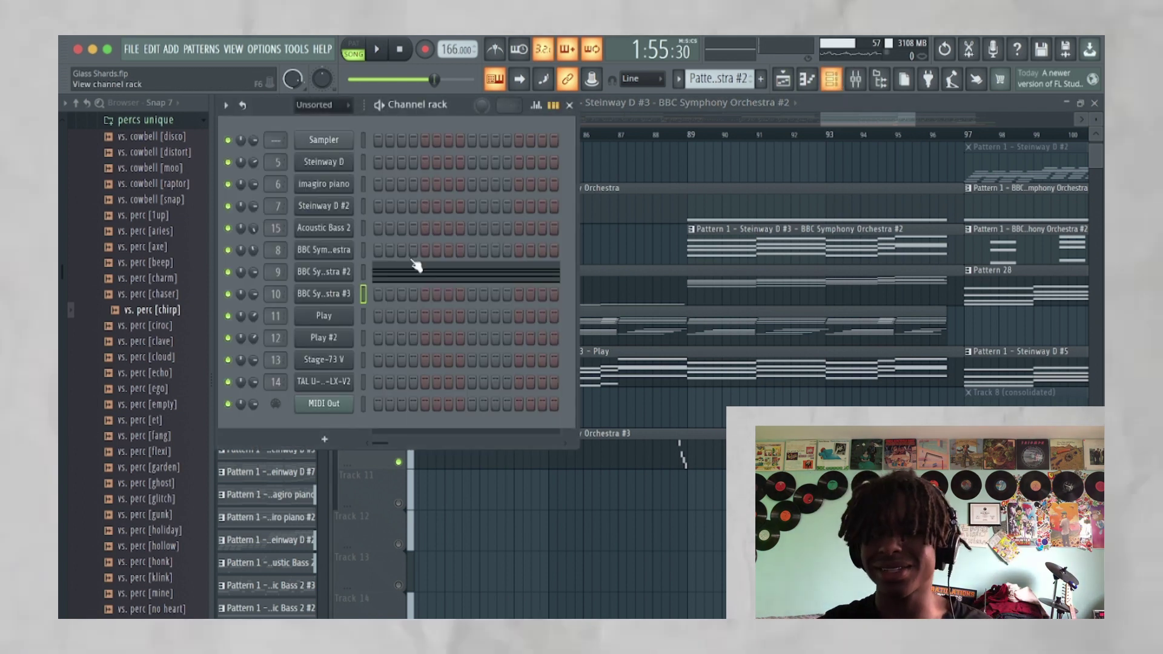
key(F7)
key(F6)
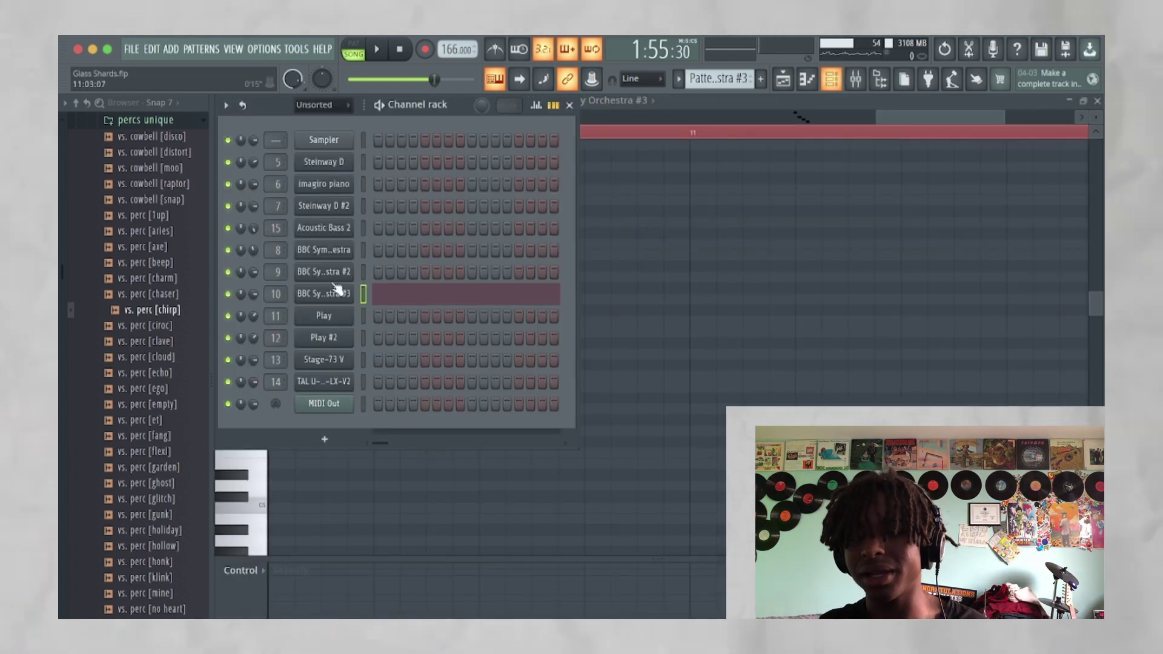
click(325, 295)
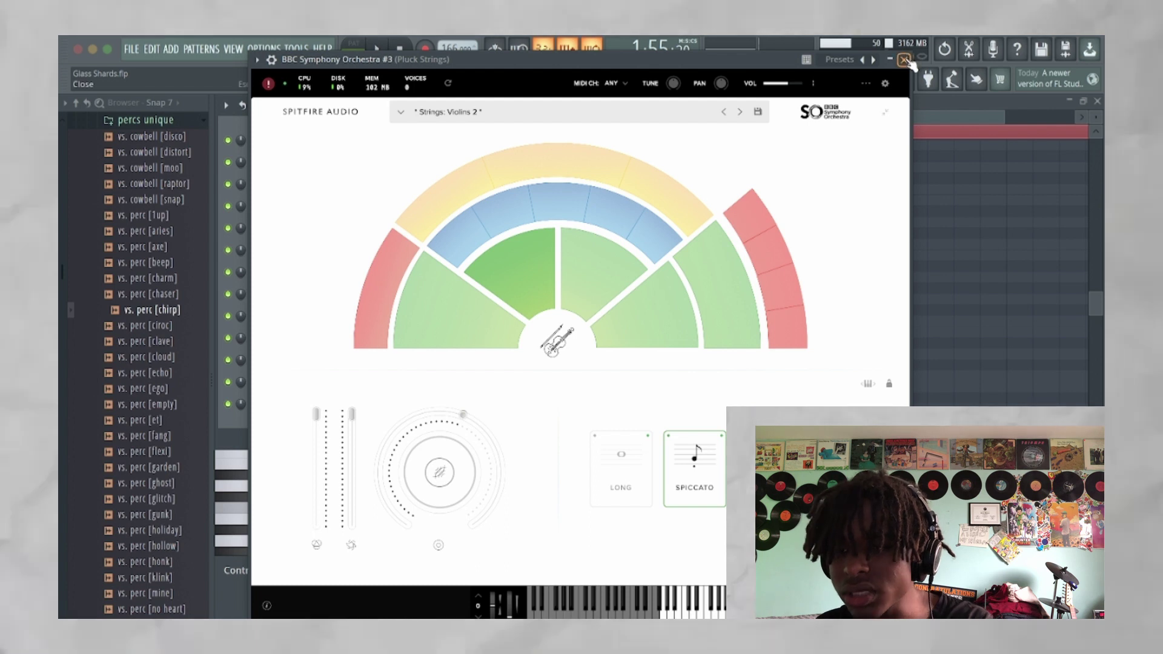
click(904, 59)
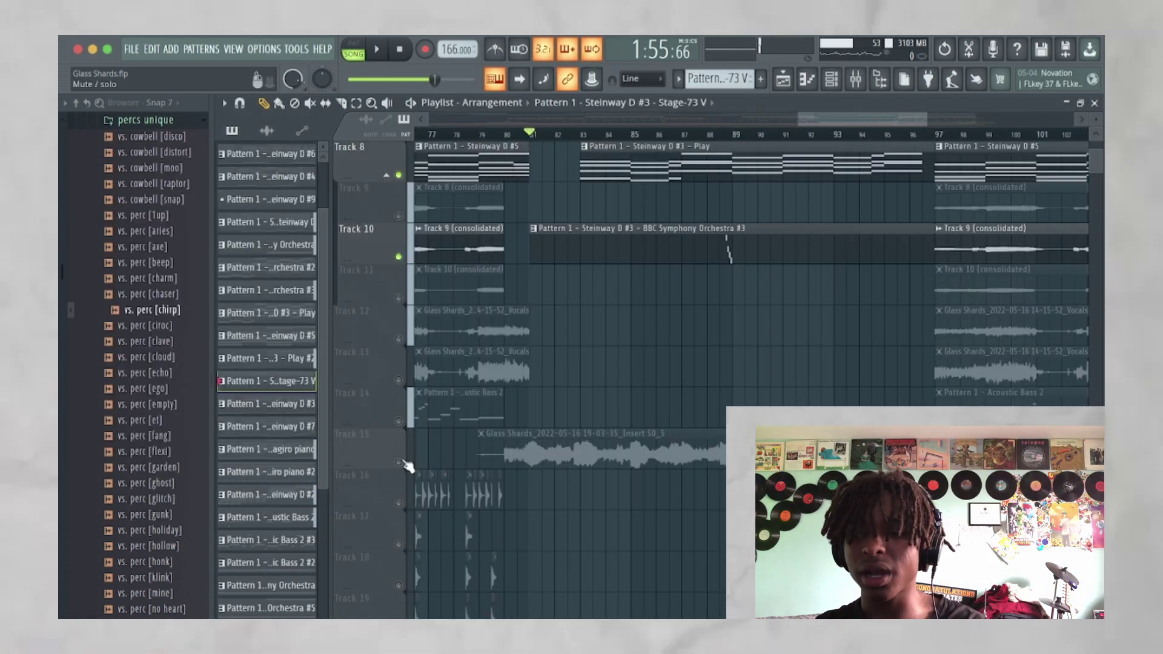
Play the bridge from about bar 80 with the melody layers and the Insert 50_5 audio clip on Track 15, then stop playback
scroll(474, 563, up, 5)
scroll(555, 251, up, 3)
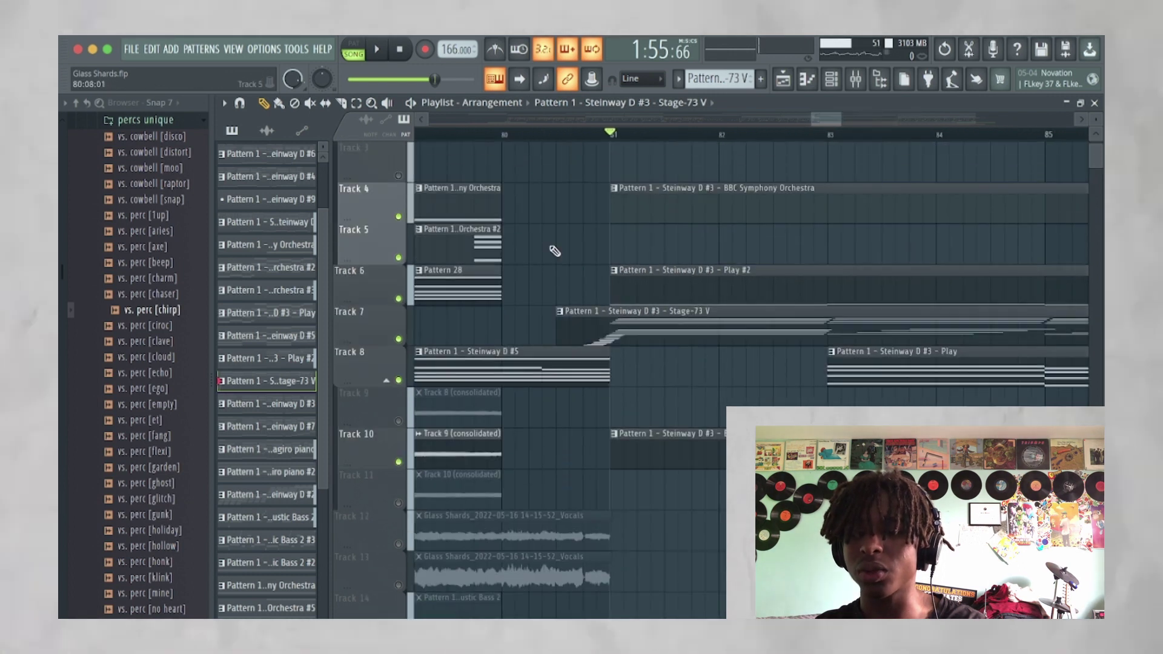
click(507, 135)
key(space)
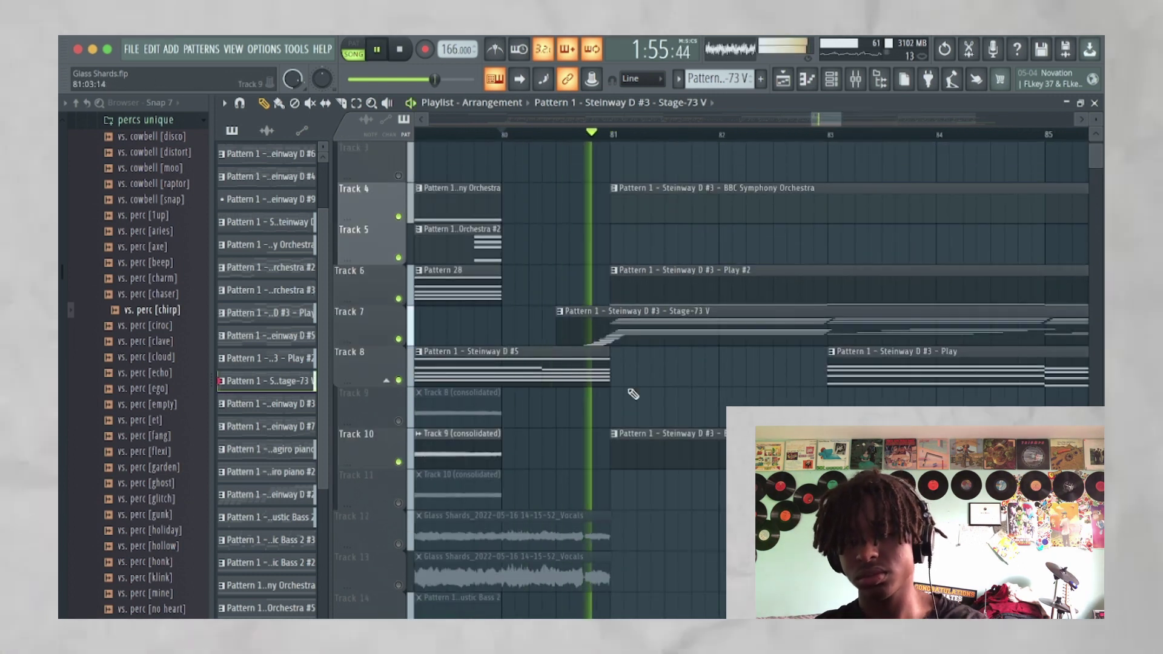
scroll(633, 394, down, 4)
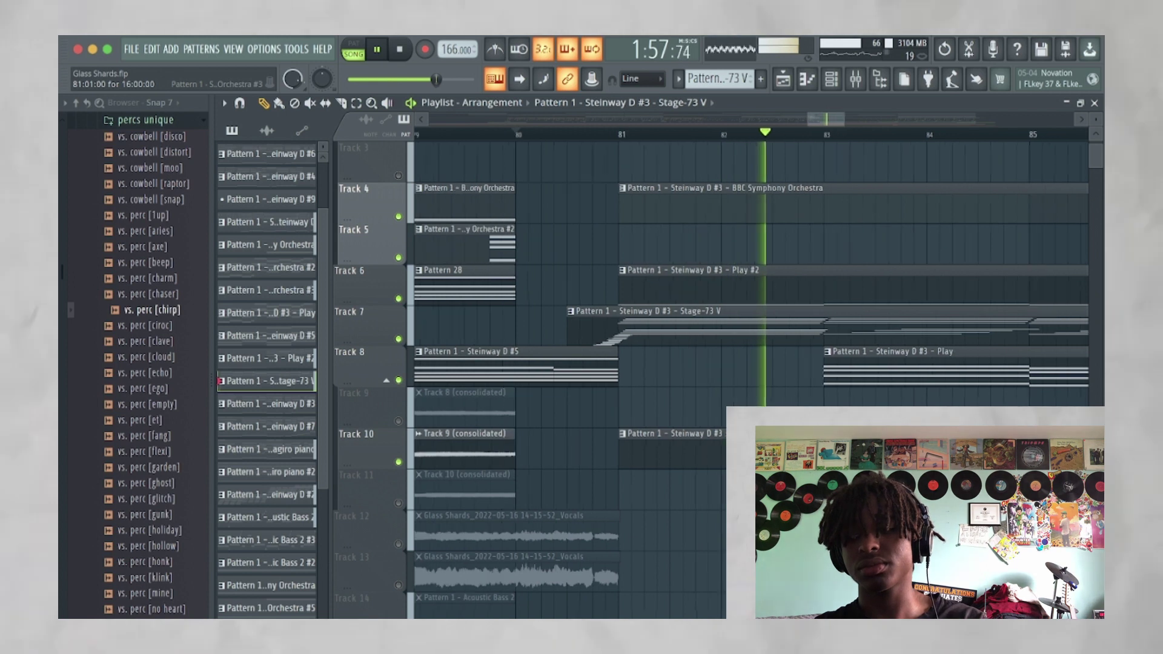
scroll(633, 393, down, 3)
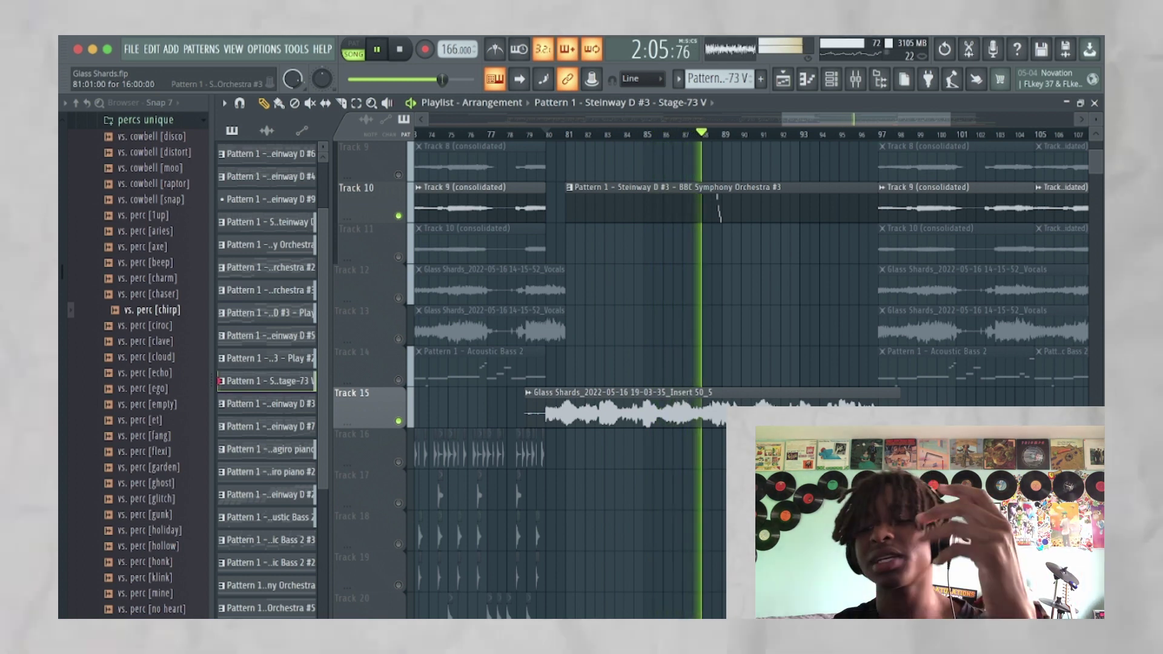
key(space)
Review the percussion and automation tracks under the bridge and play it from about bar 80 with the bongo loop on Track 26 enabled
scroll(719, 213, down, 10)
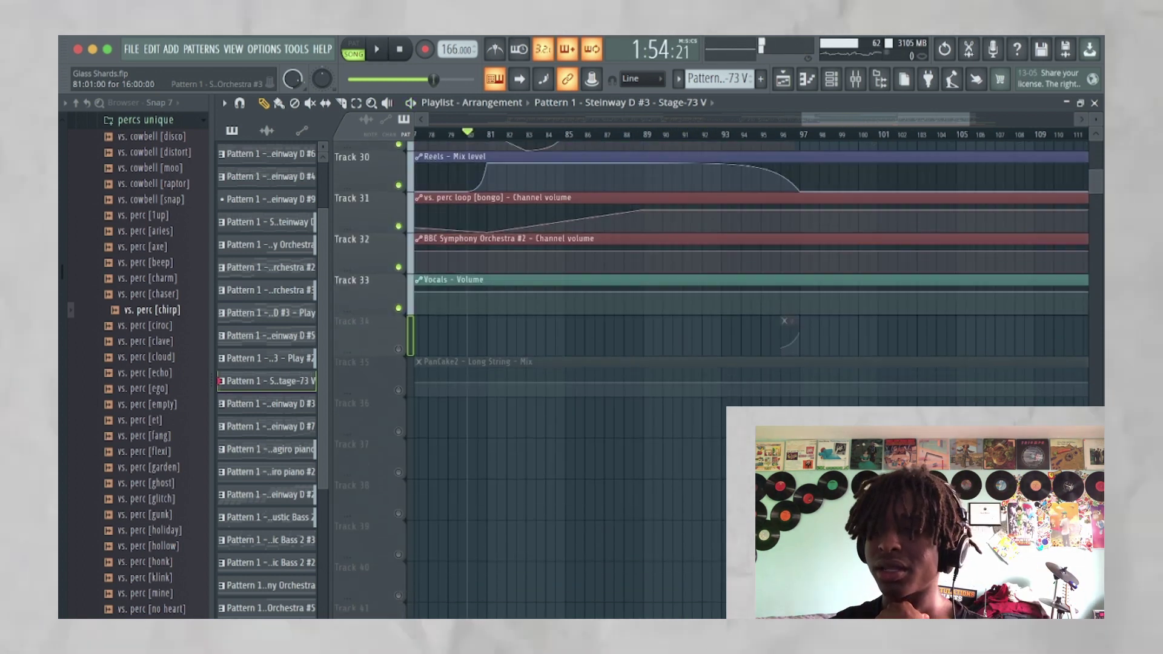
scroll(719, 214, up, 3)
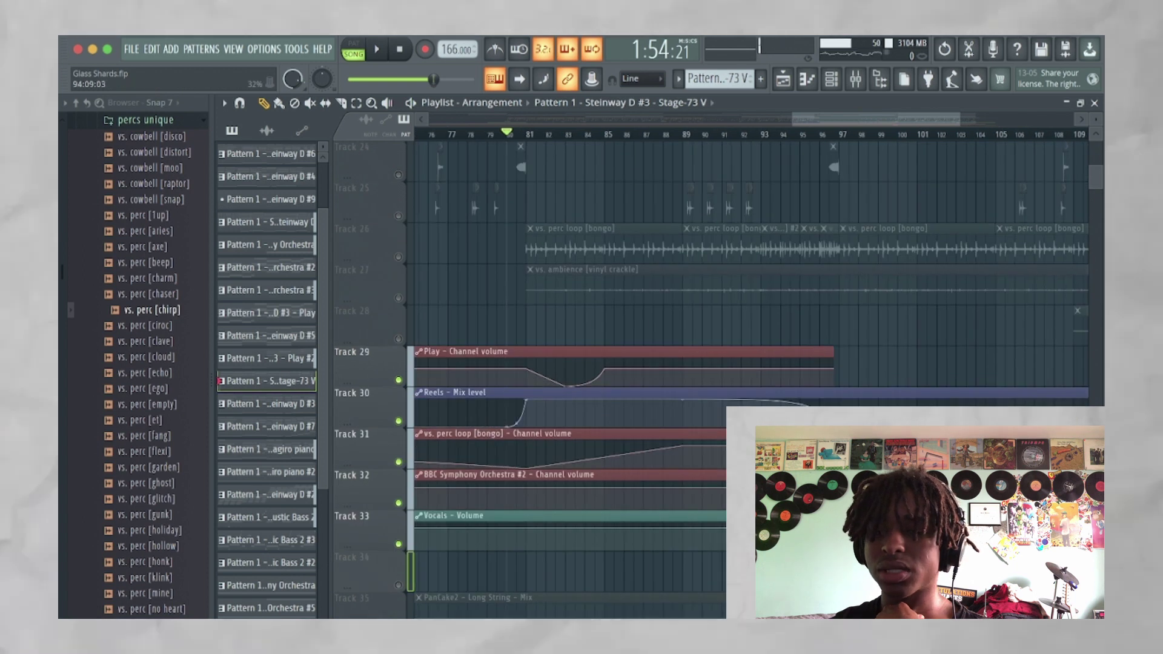
scroll(573, 419, up, 4)
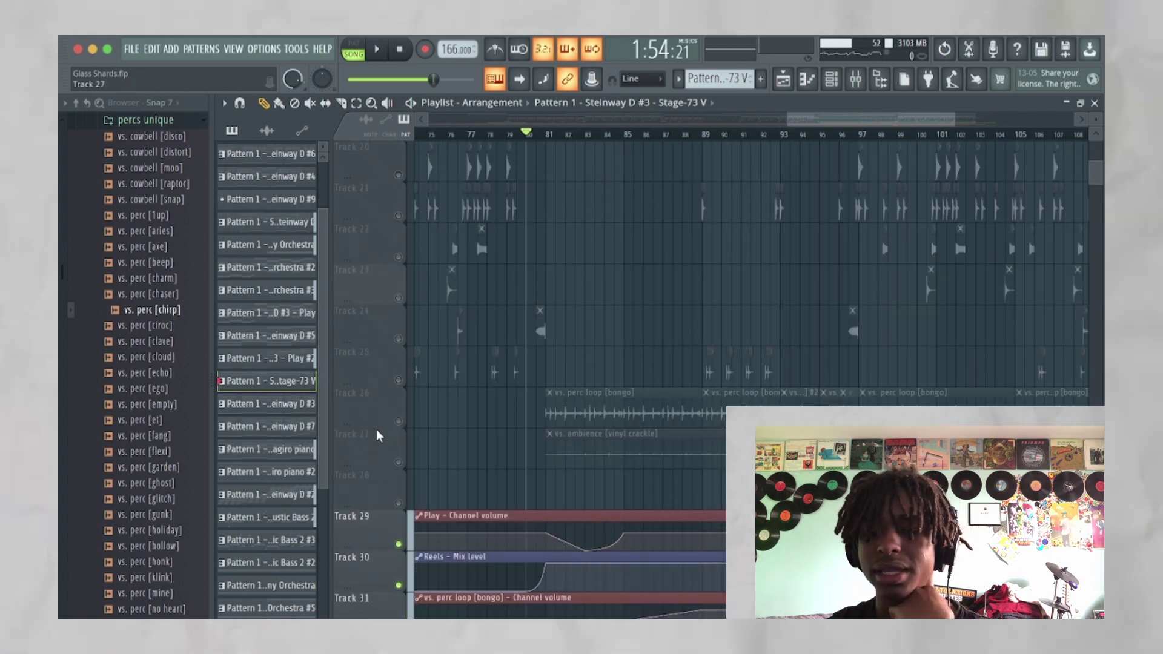
key(space)
scroll(577, 424, up, 3)
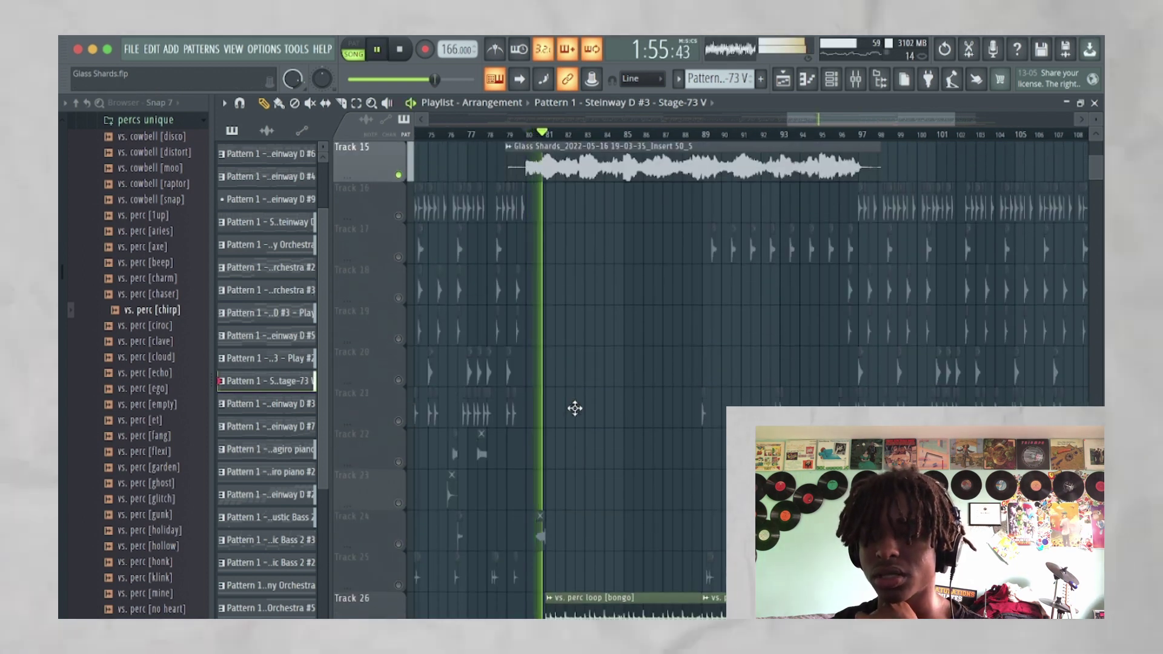
key(space)
Play the bridge past bar 89 with the drum and percussion tracks enabled, following the bongo loop, vinyl crackle and automation on Tracks 26 to 33
scroll(576, 424, down, 1)
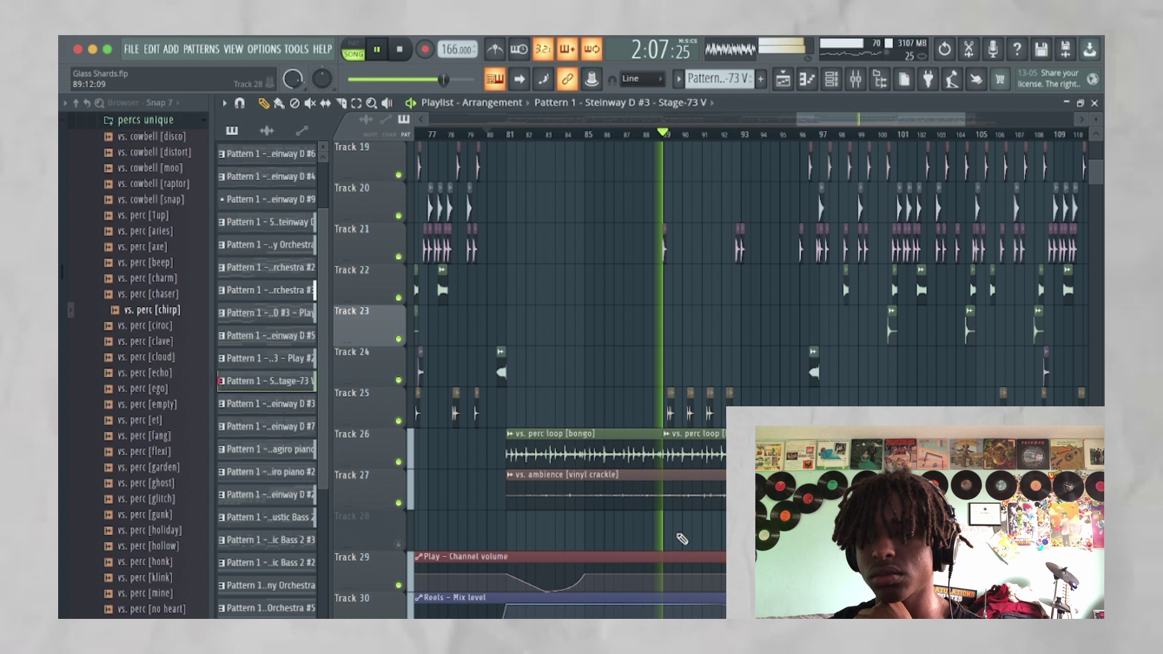
scroll(682, 538, down, 5)
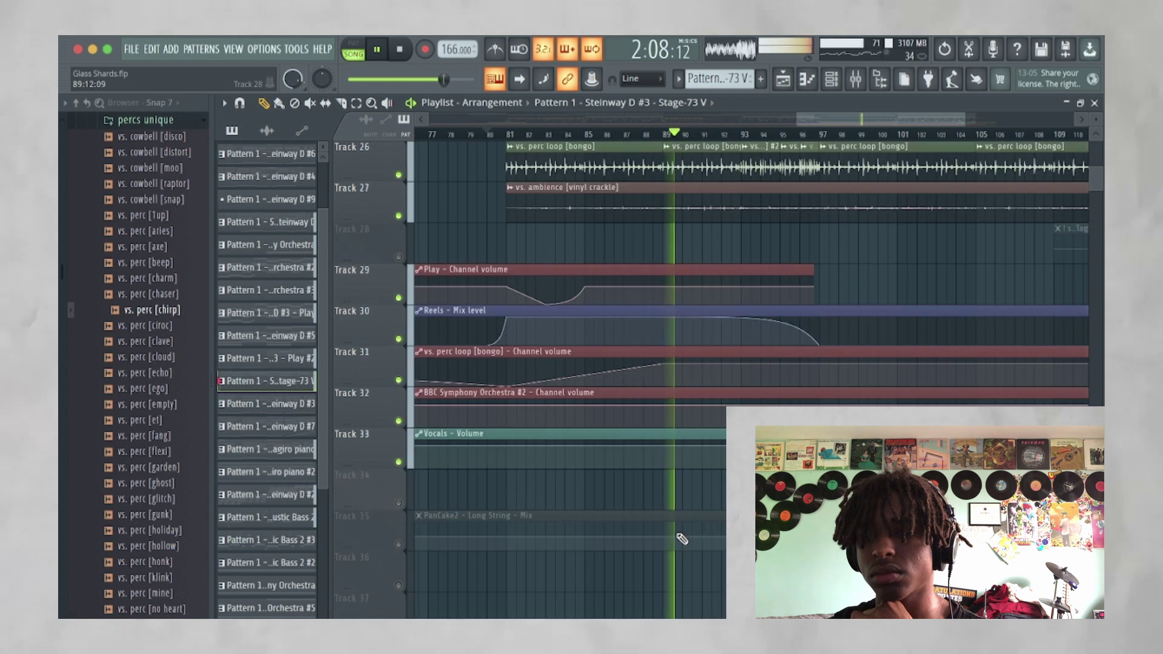
scroll(683, 539, up, 3)
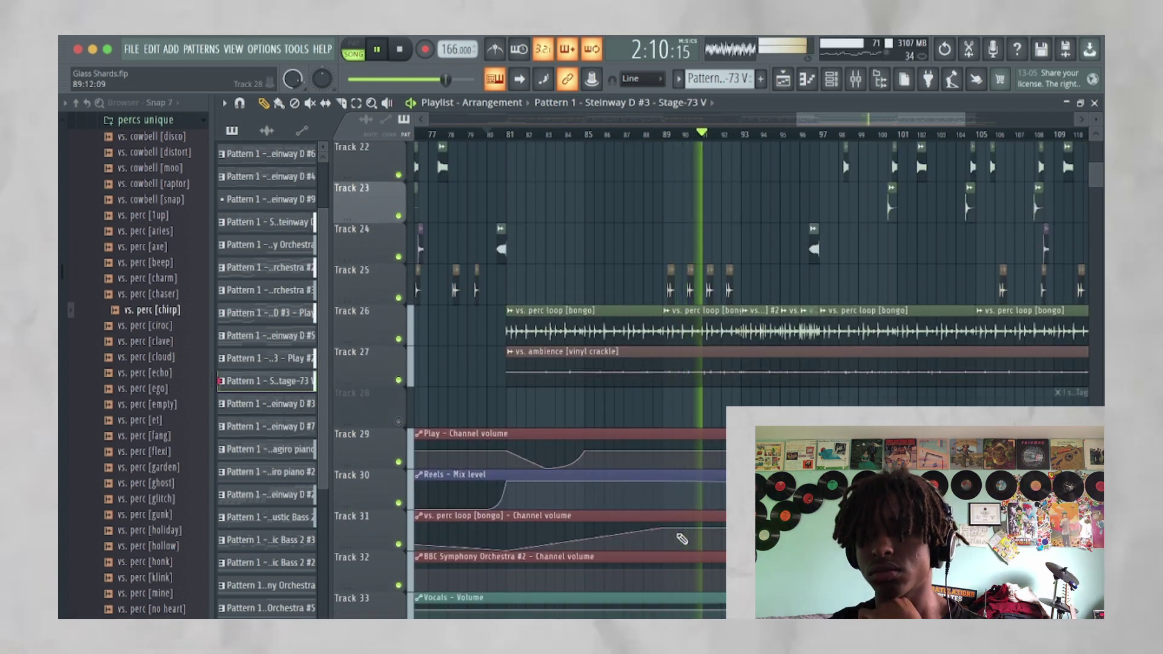